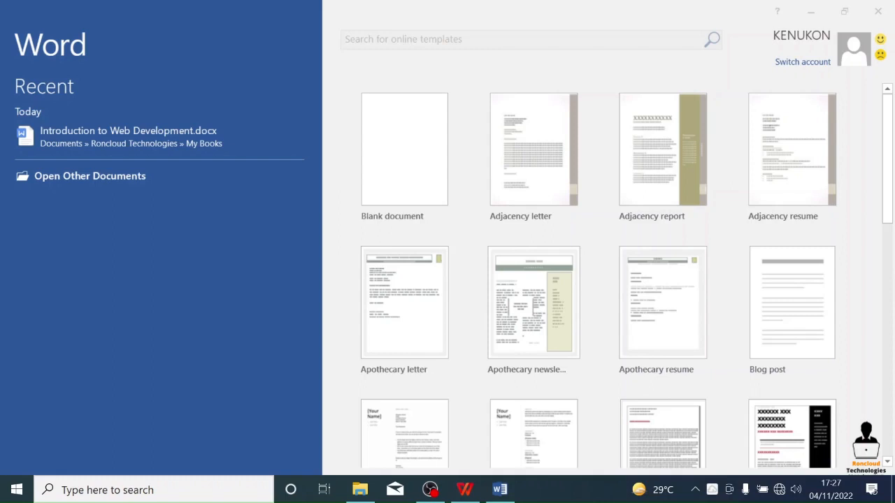
- Look at the WPS Office home window, return to Word and close its start screen
mouse_move(632, 491)
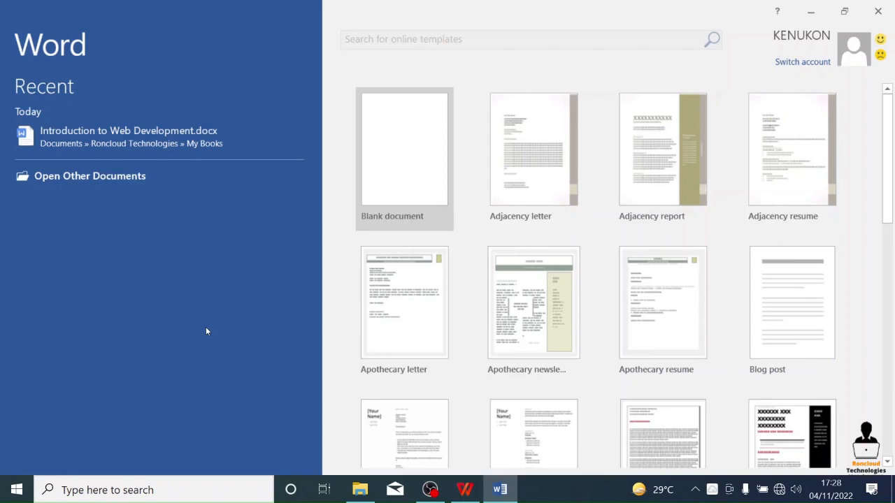
click(466, 489)
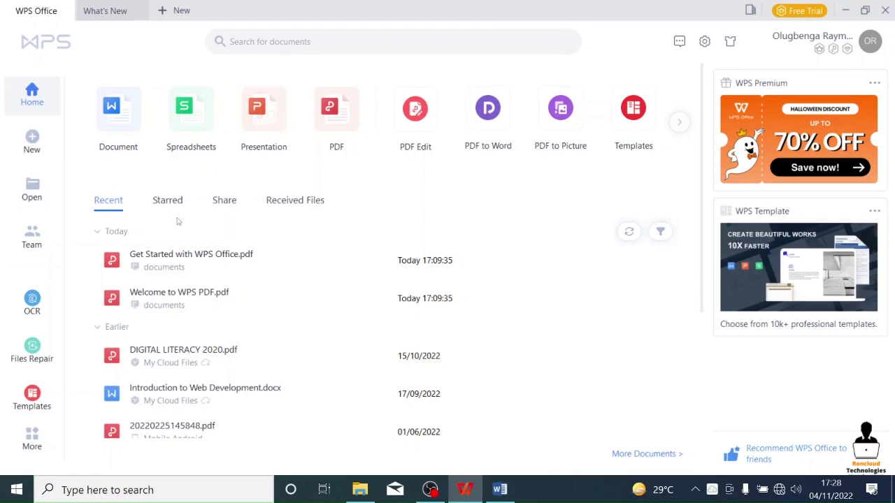
click(500, 490)
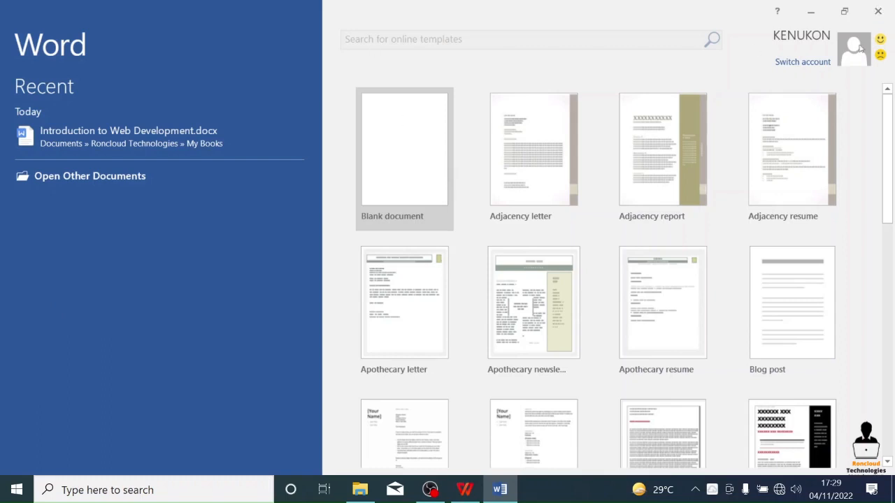
click(878, 11)
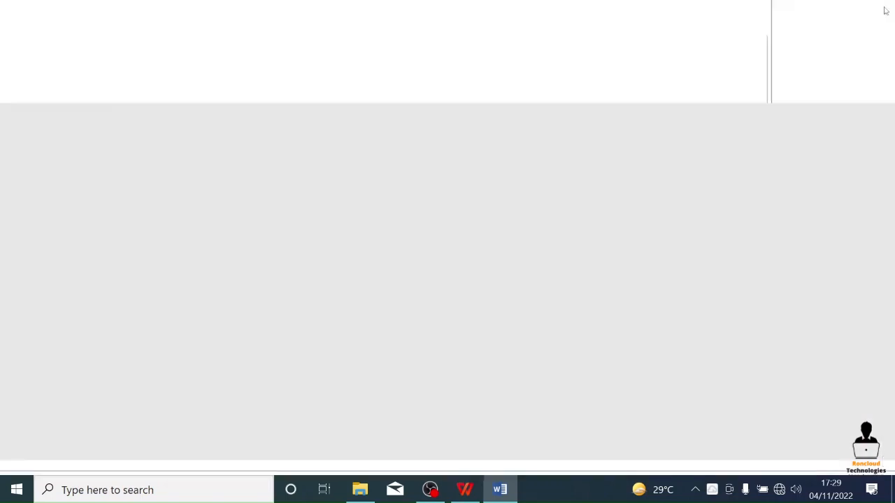
- Find and launch Word 2016 and create a blank document
click(12, 493)
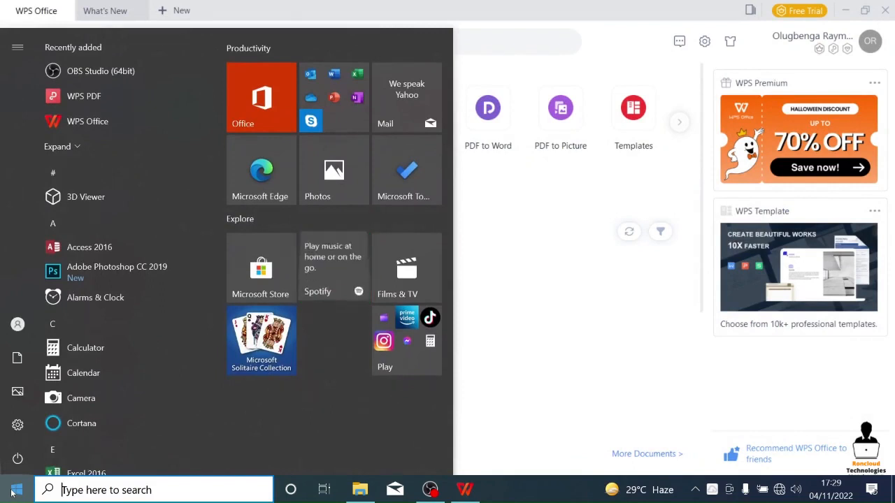
text(word)
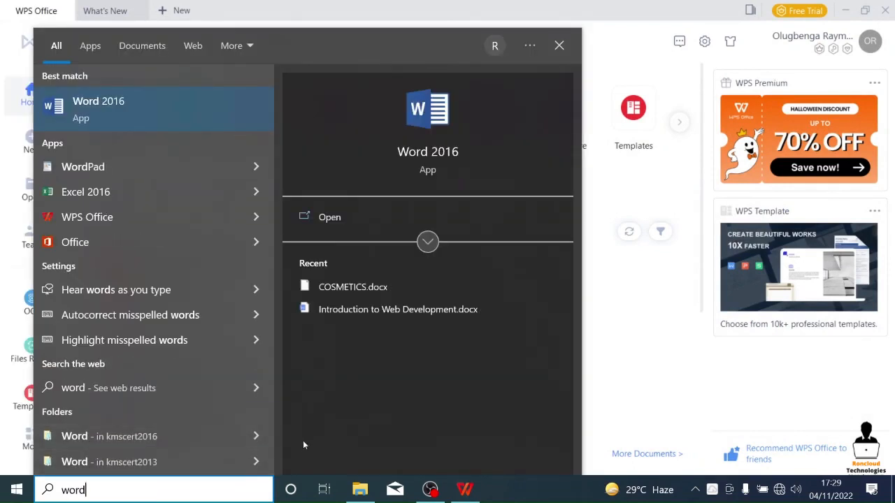
click(328, 218)
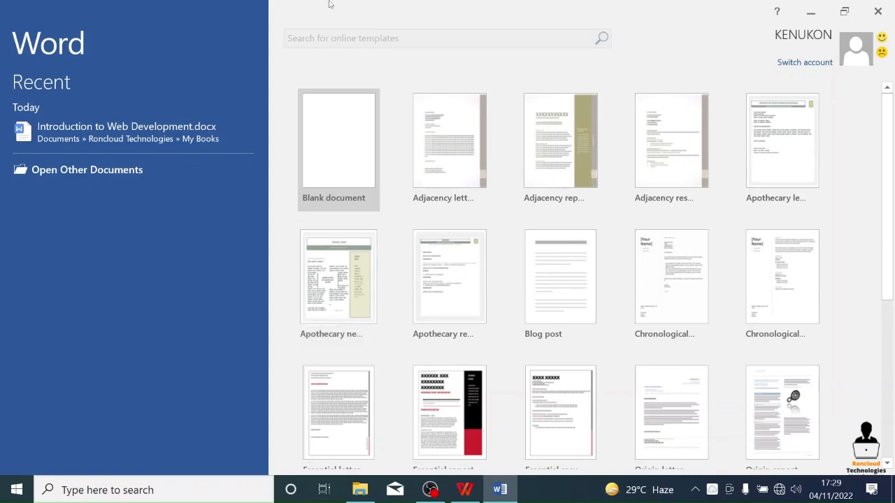
click(340, 135)
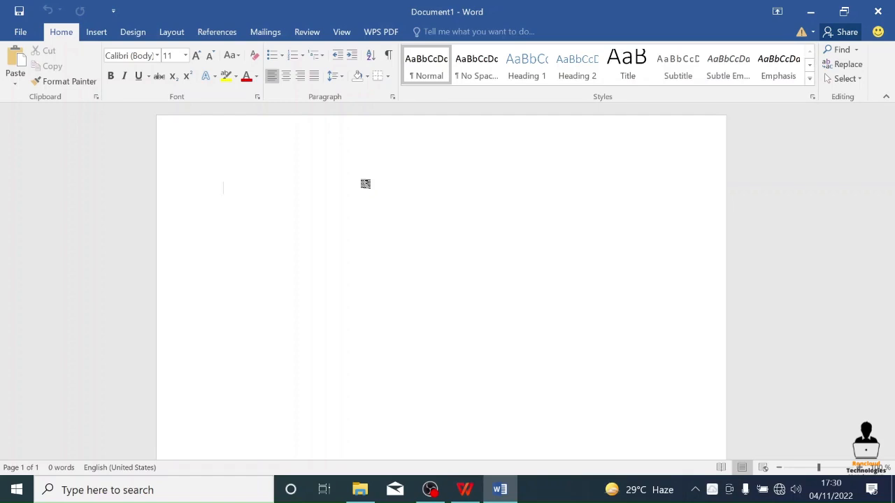
text(a)
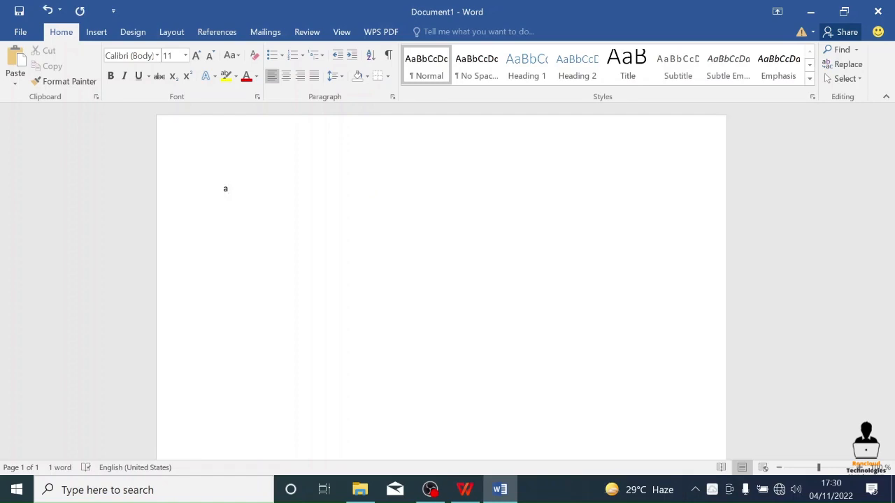
text(b)
click(185, 58)
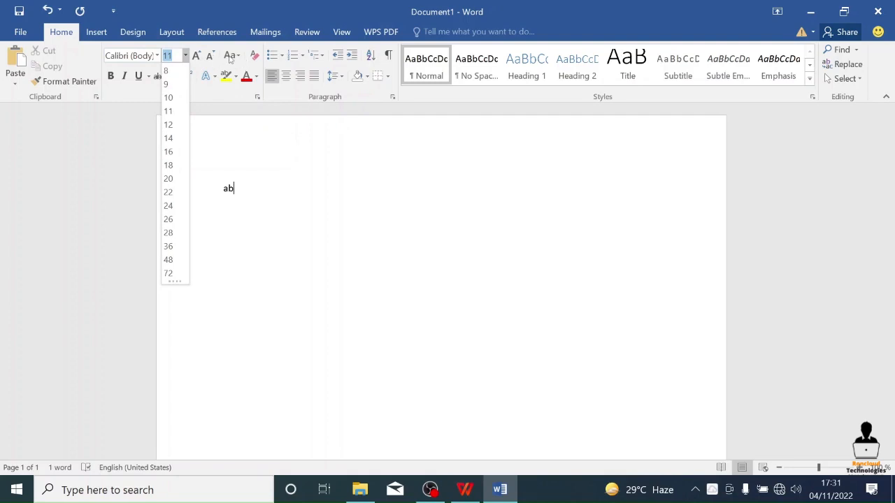
click(314, 197)
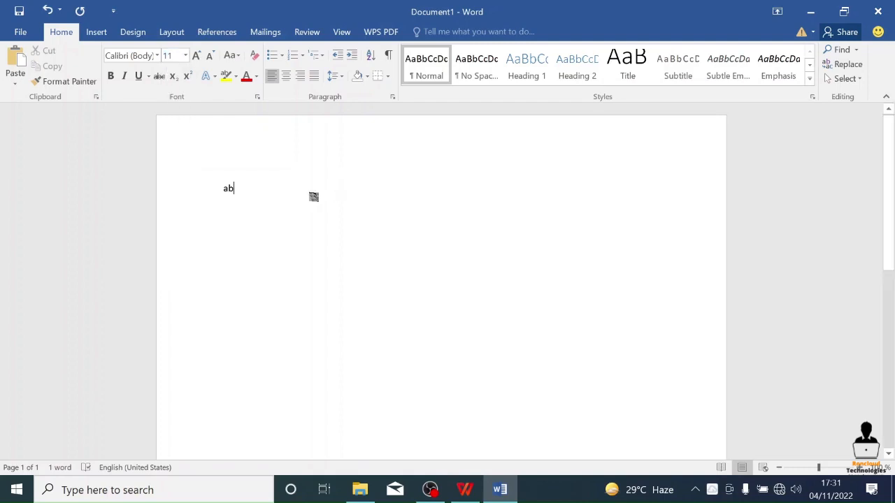
key(BackSpace)
key(BackSpace)
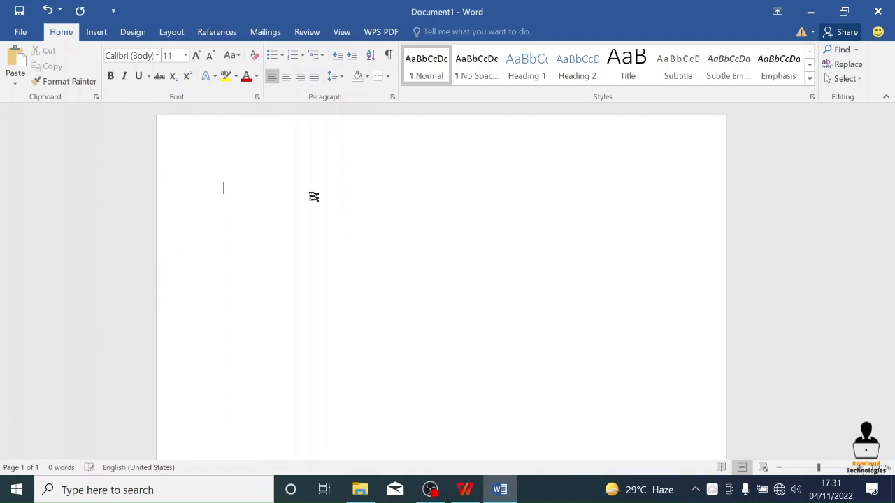
- Enter the text "Roncloud Technologies" on the first line of the document
text(Roncloud)
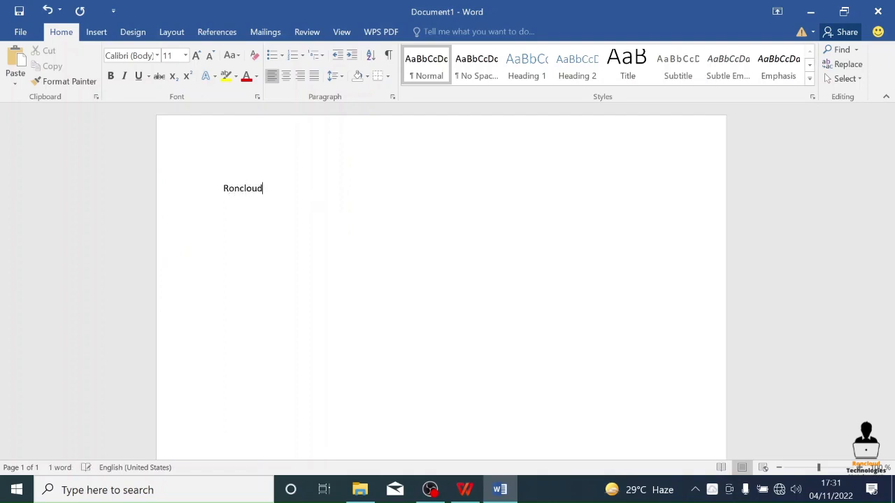
text( Techno)
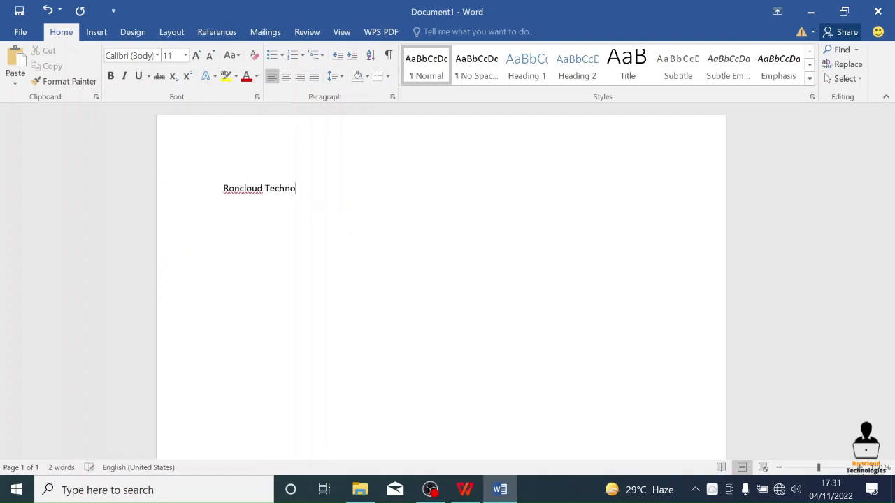
text(logies)
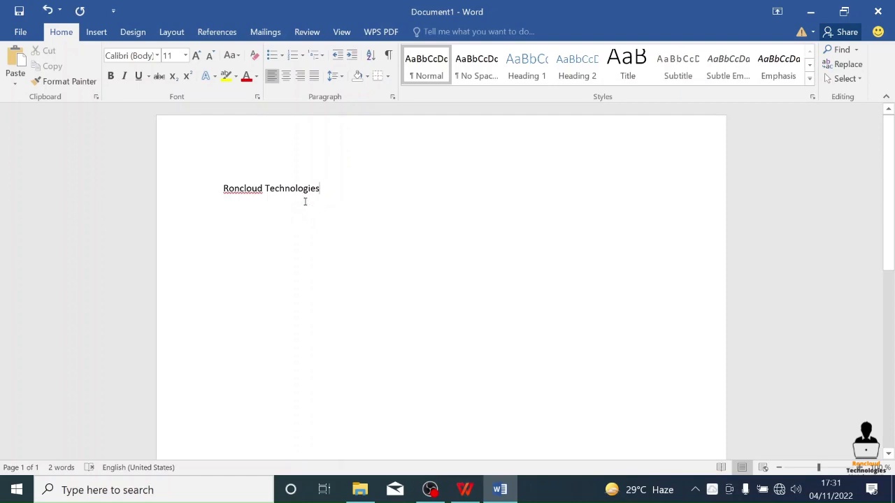
- Change the font of the whole "Roncloud Technologies" line to Arial Black
drag(221, 188, 324, 192)
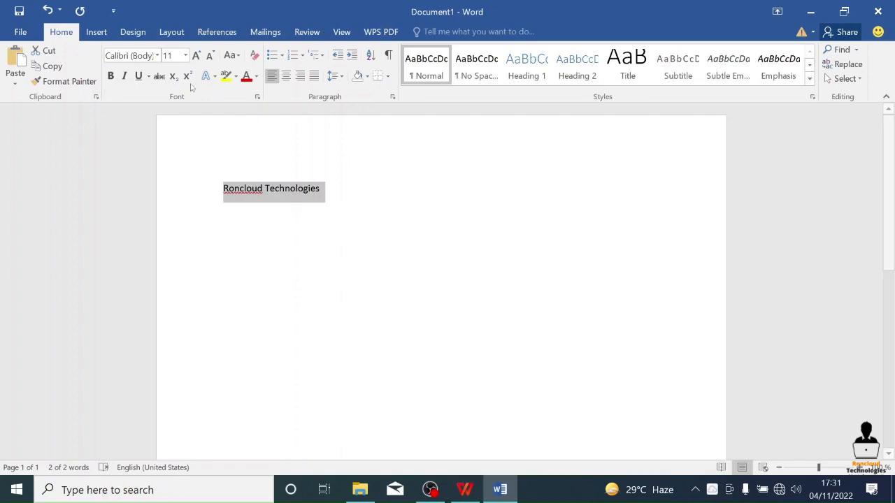
click(158, 56)
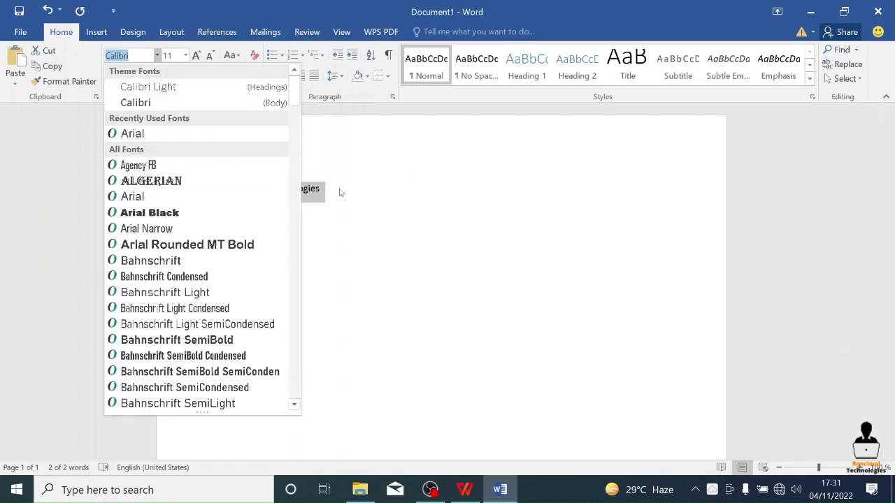
click(175, 213)
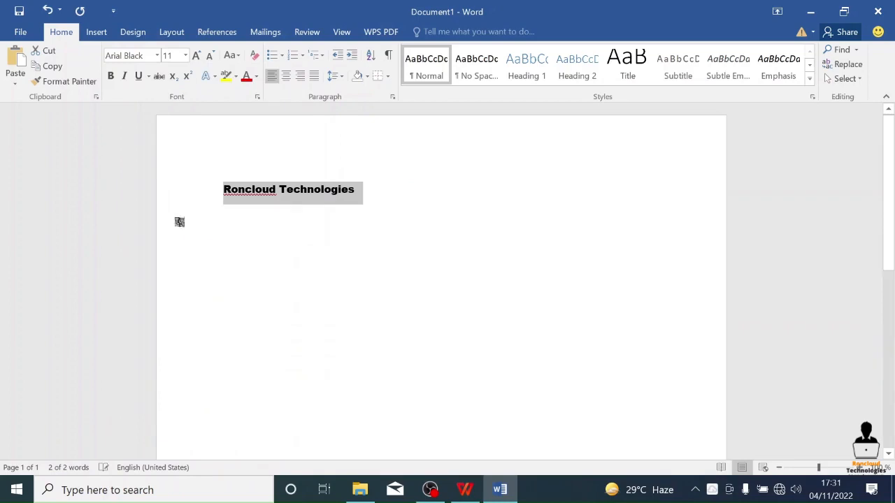
- Add a second line below the first one reading "Roncloud Technologies"
click(258, 204)
key(Return)
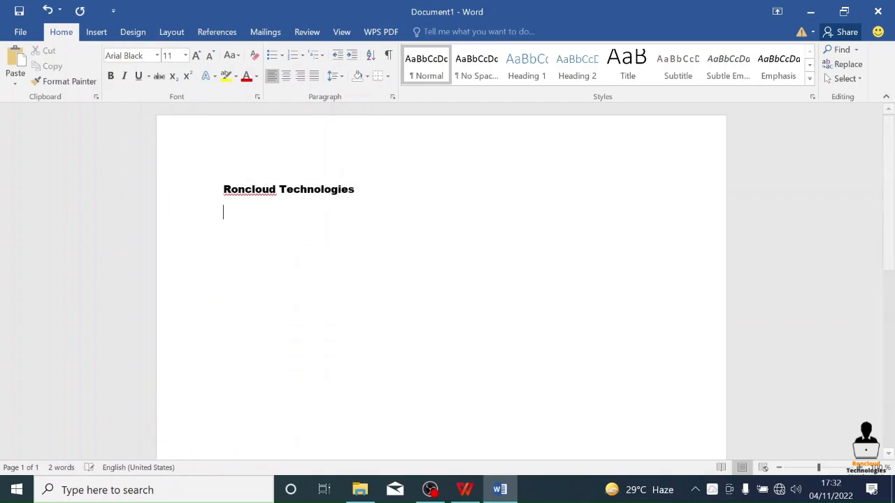
text(Ro)
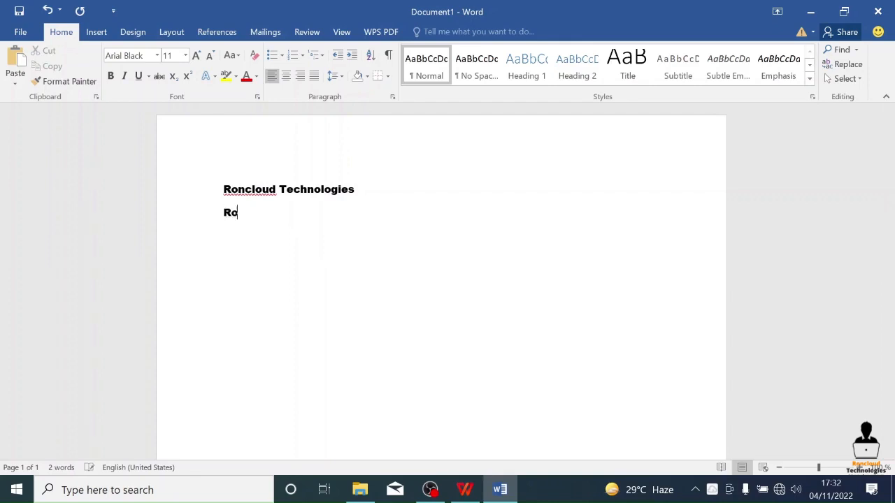
text(ncloud Te)
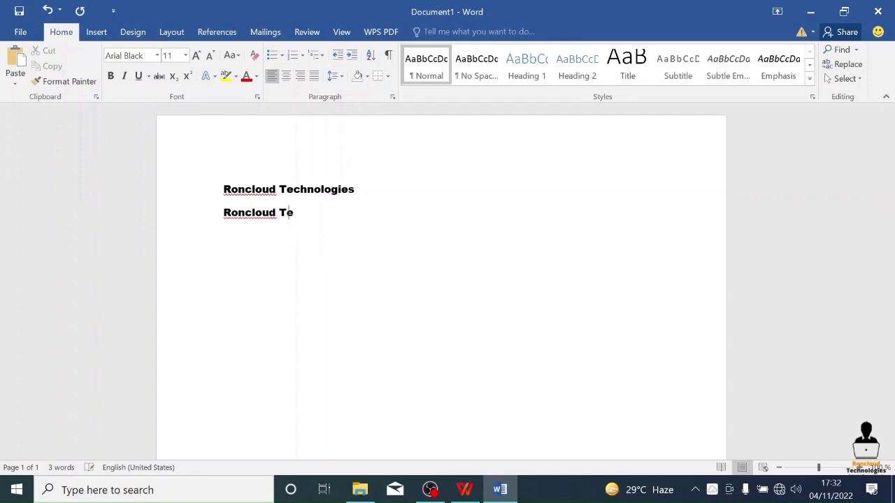
text(chnologies)
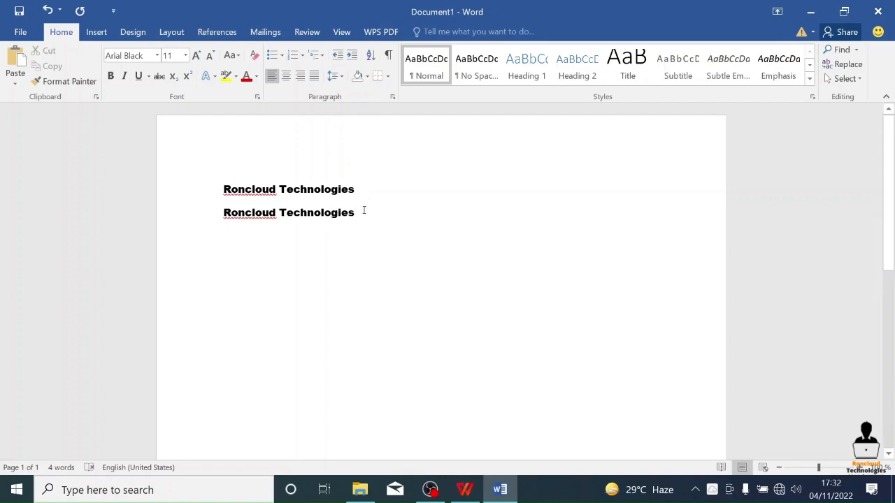
- Apply the Calibri Light font to the second line and compare the fonts of both lines
drag(364, 210, 199, 219)
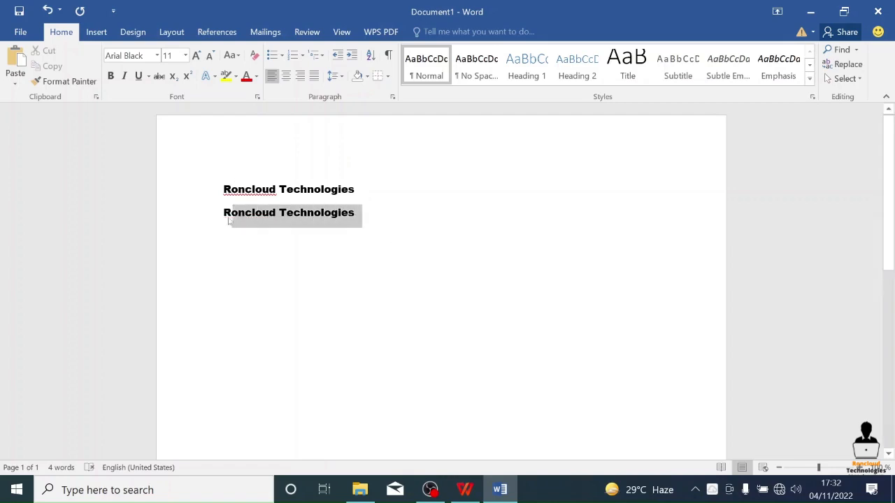
click(157, 56)
click(157, 88)
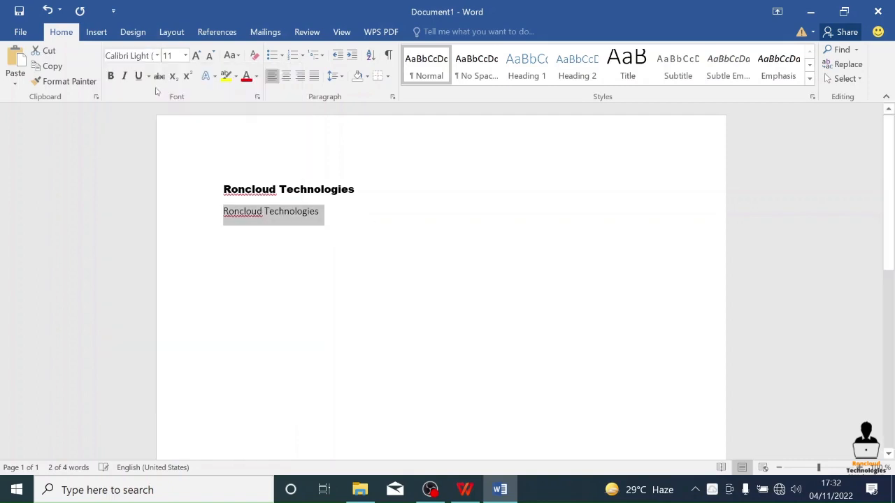
click(275, 191)
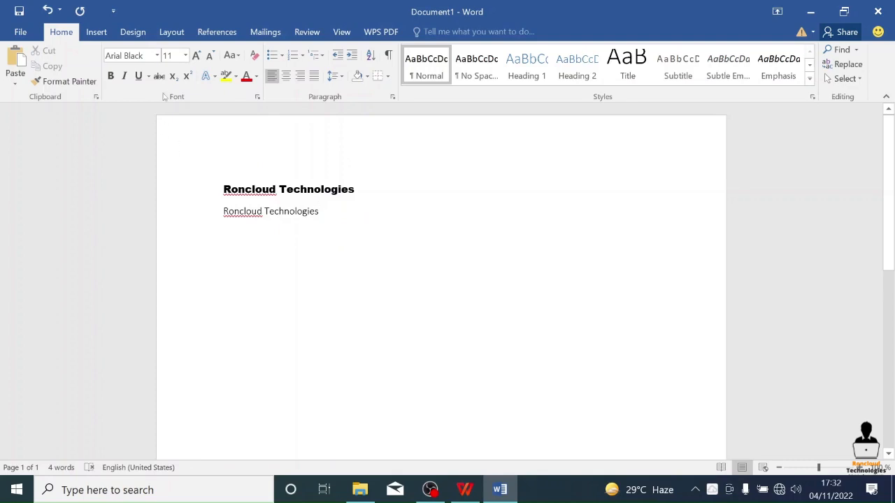
click(259, 212)
- Change the font of the second "Roncloud Technologies" line to Berlin Sans FB Demi
drag(338, 215, 224, 218)
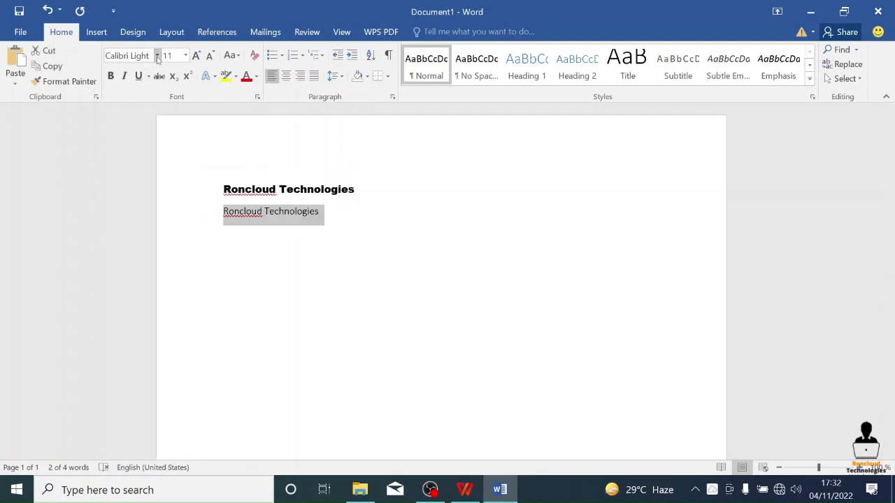
click(157, 56)
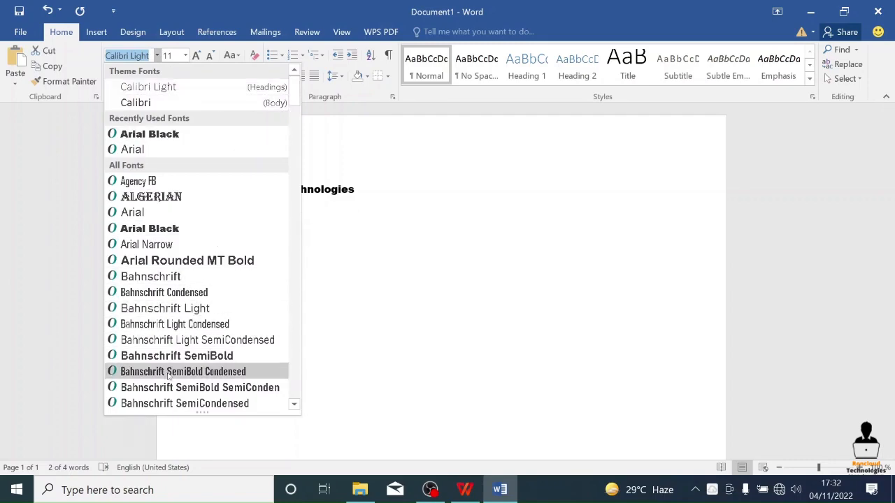
scroll(168, 376, down, 4)
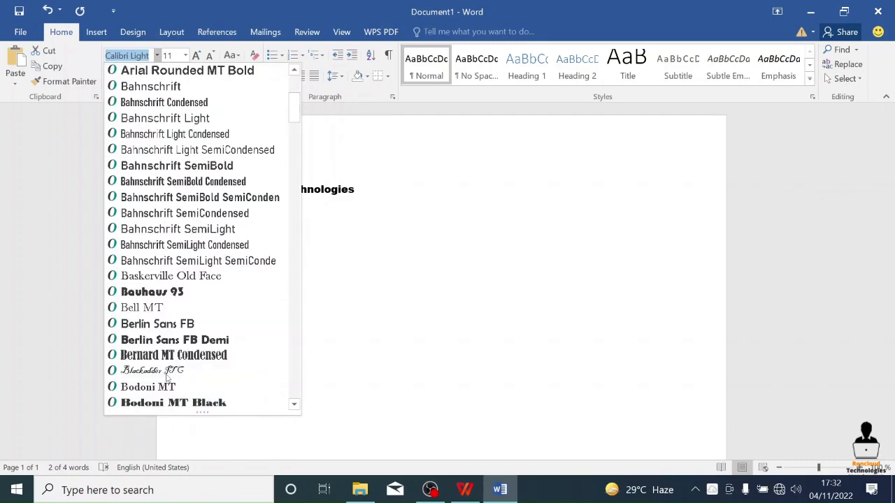
click(191, 343)
click(309, 268)
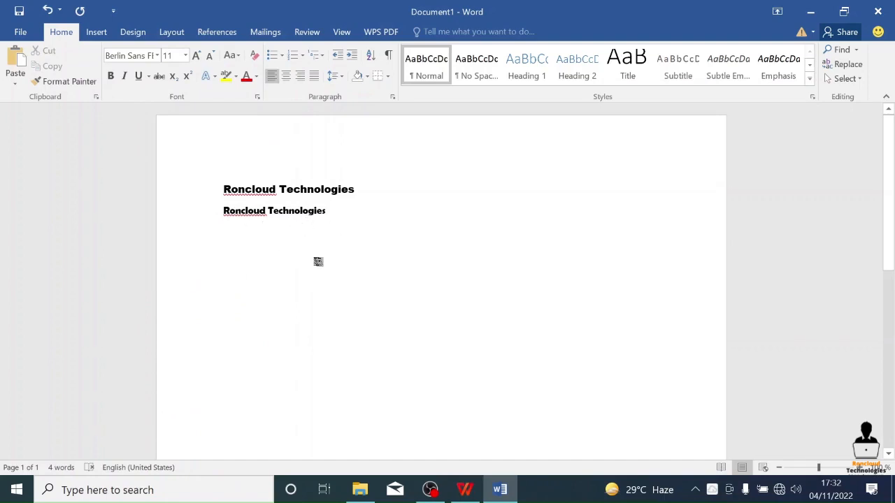
- Set the font size of the second "Roncloud Technologies" line to 28
scroll(319, 261, up, 7)
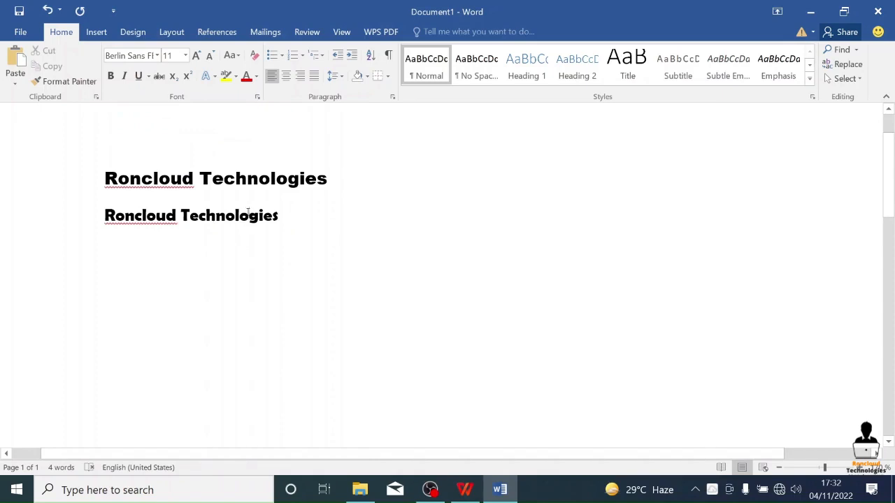
drag(284, 219, 144, 216)
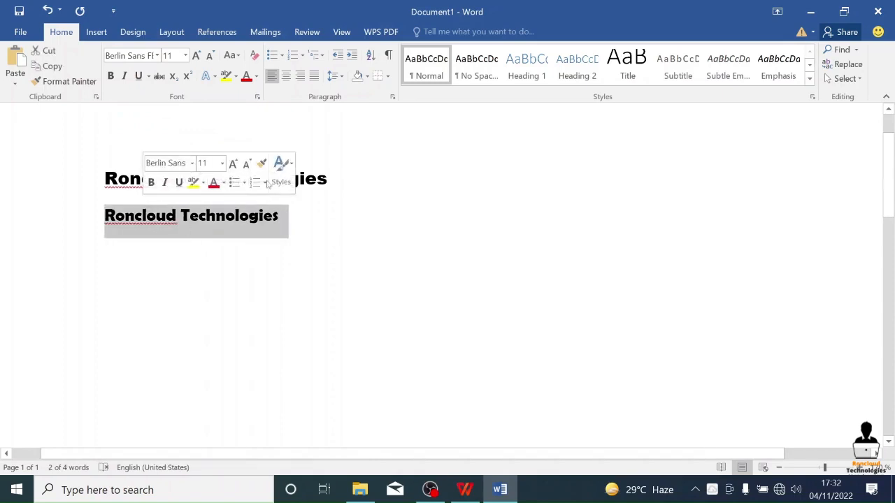
click(186, 55)
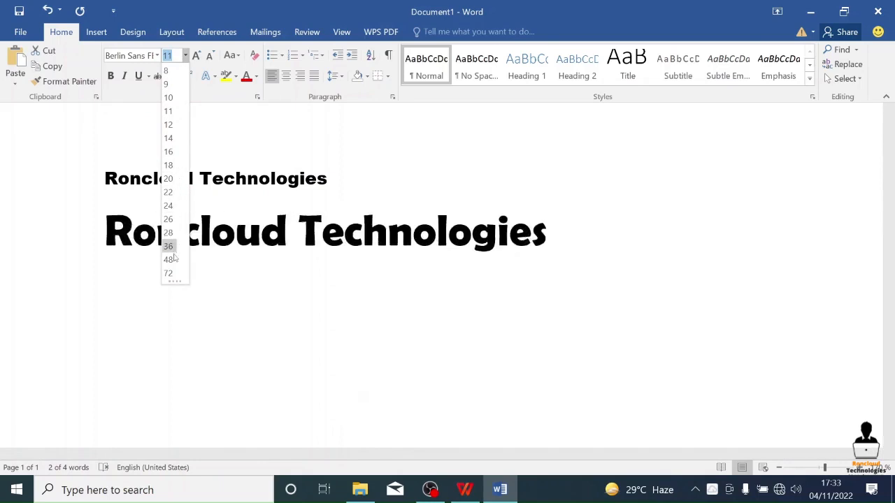
click(168, 233)
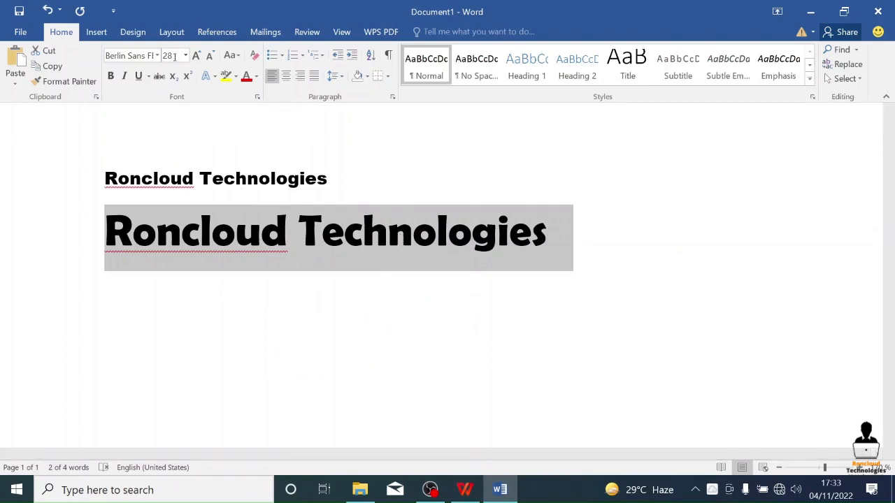
- Set a custom font size of 20.5 for the second "Roncloud Technologies" line
click(183, 56)
text(20.5)
key(Return)
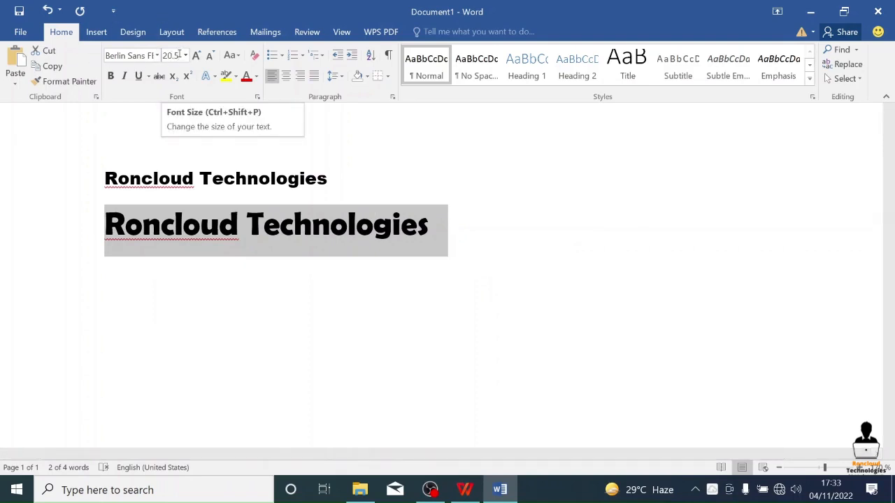
- Change the font of the second "Roncloud Technologies" line to Times New Roman
click(134, 58)
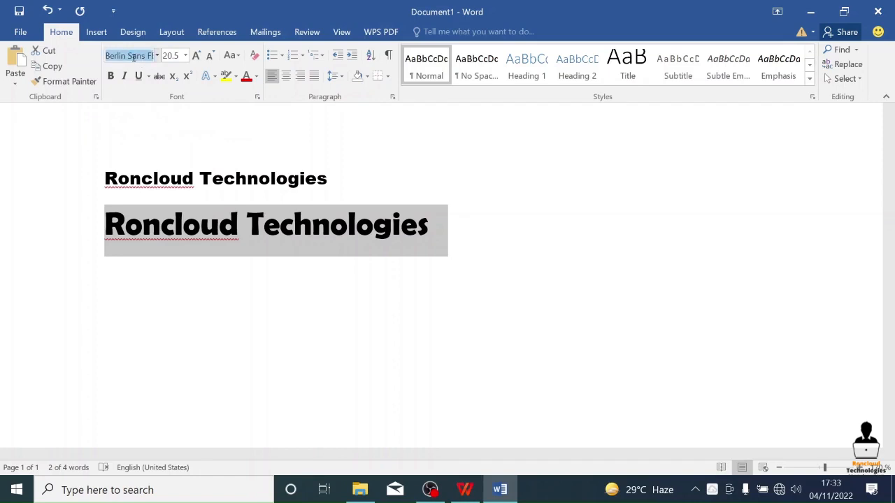
text(Times New R)
key(Right)
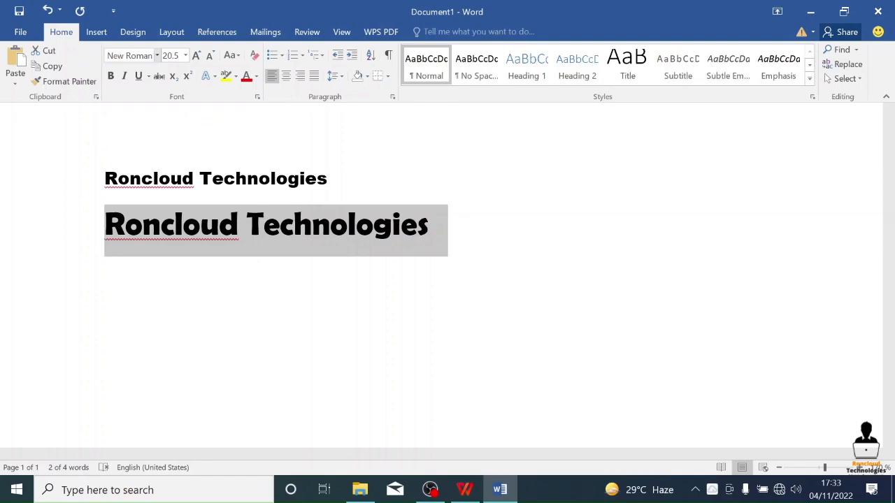
key(Return)
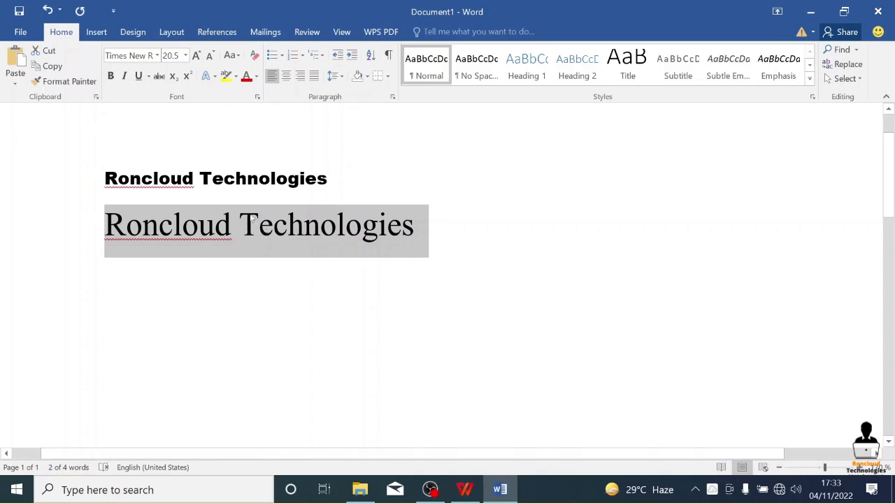
- Change the second line to Sentence case and then to lowercase
click(239, 56)
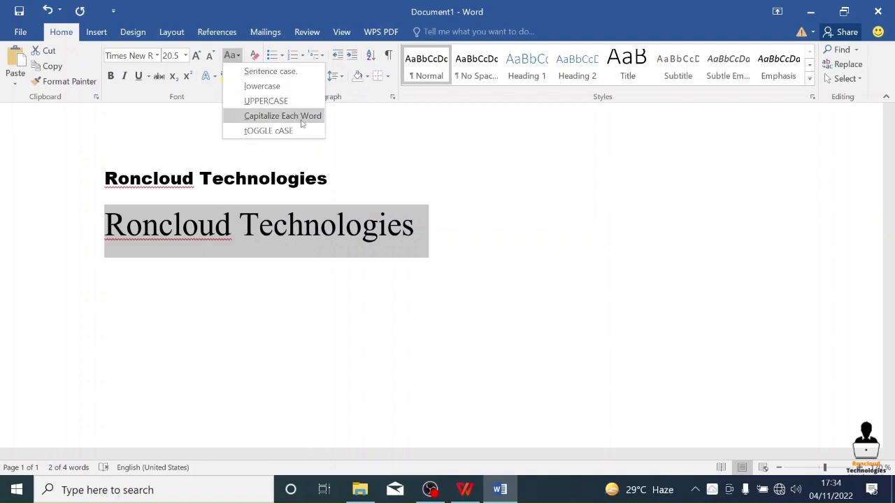
click(279, 74)
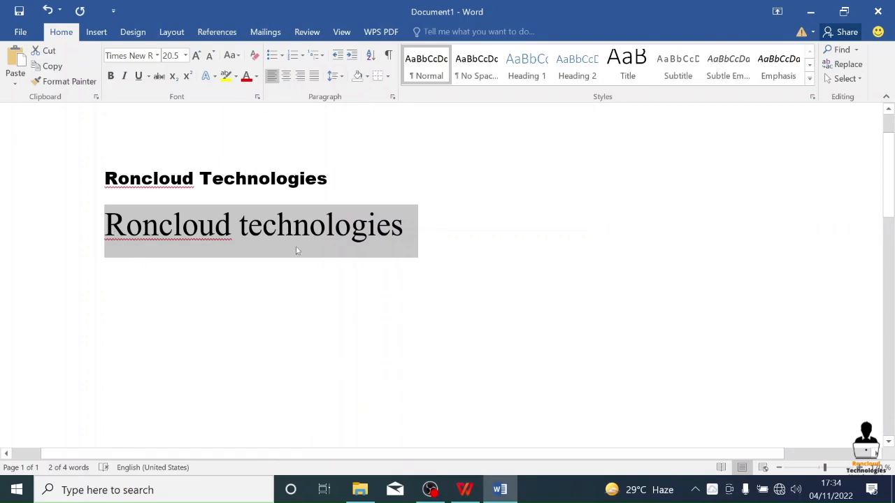
click(237, 56)
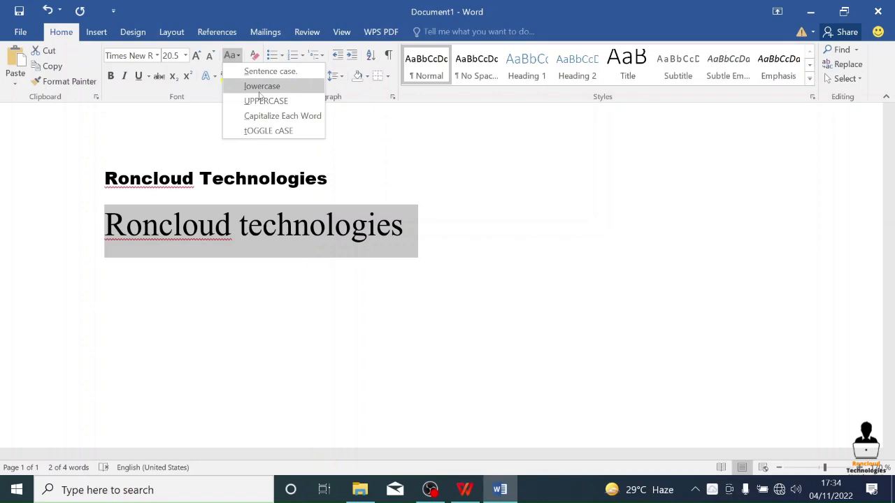
click(261, 87)
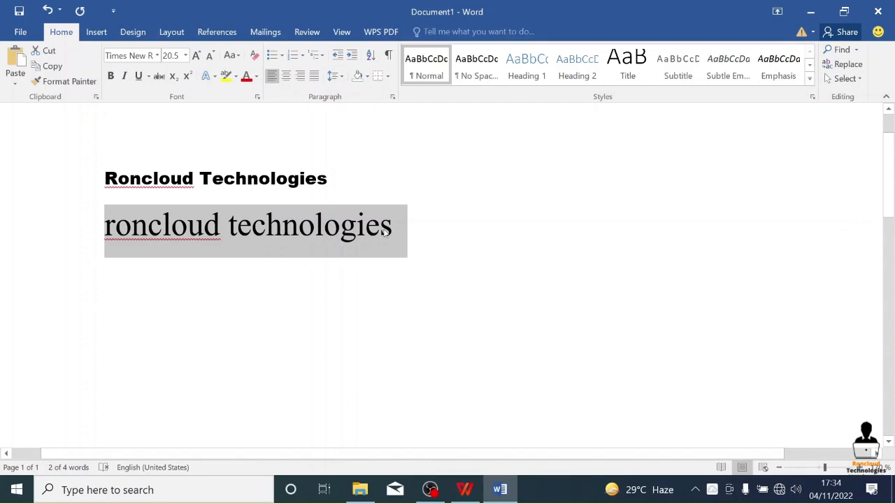
- Convert the second line to UPPERCASE and then to Capitalize Each Word
click(232, 56)
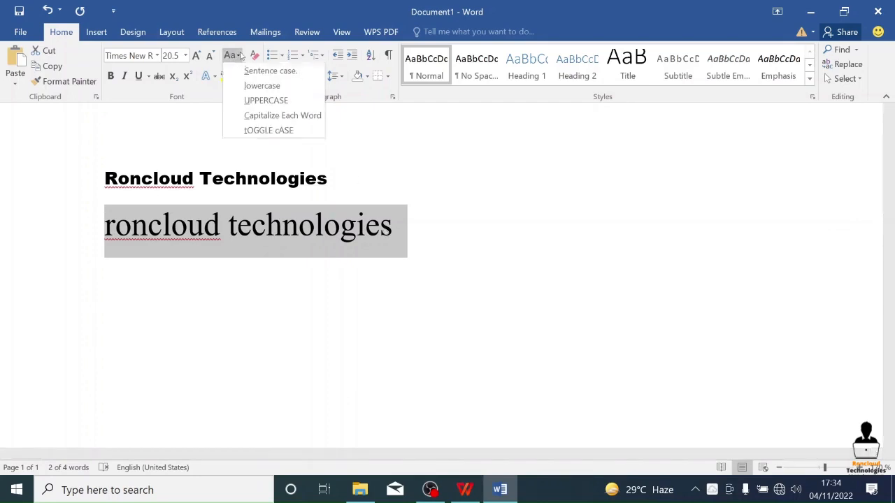
click(266, 100)
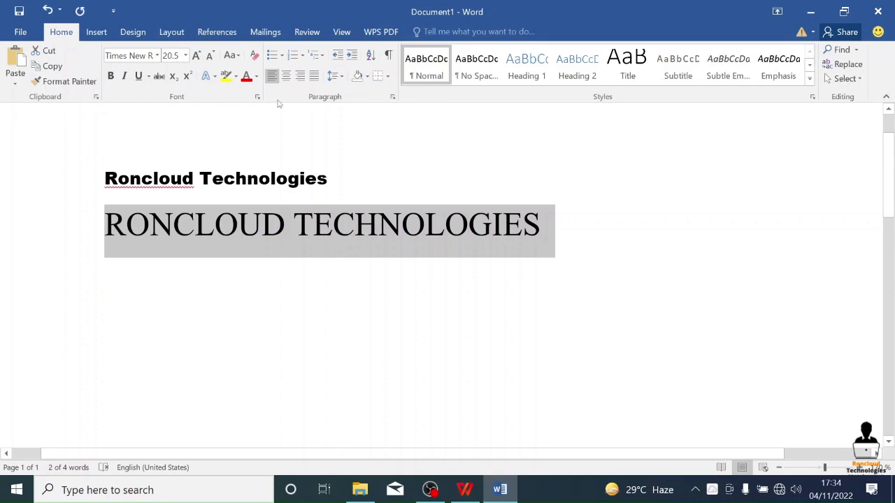
click(236, 56)
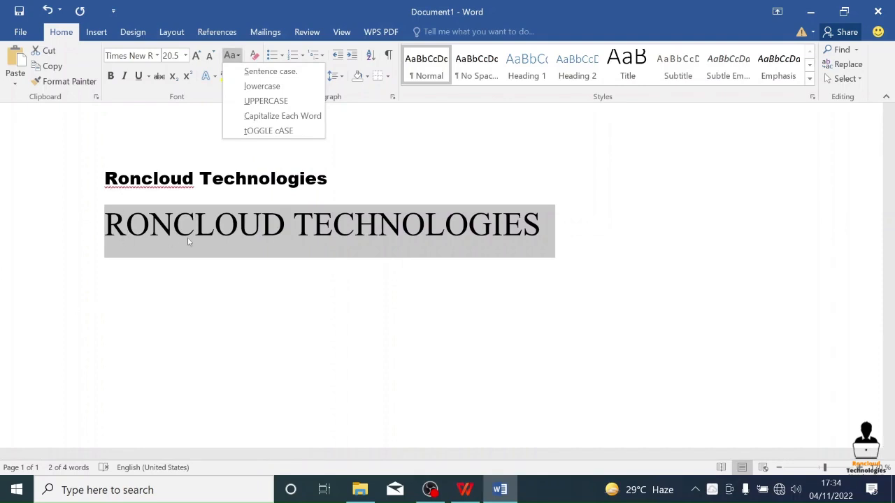
click(293, 116)
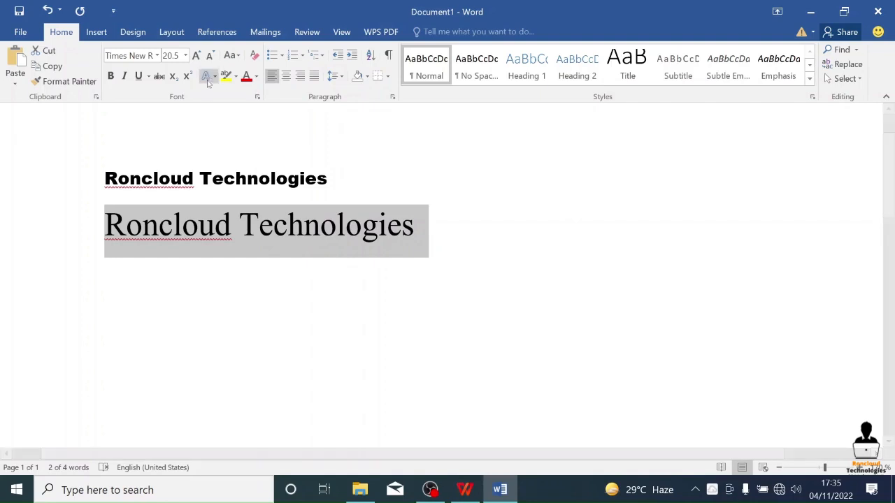
- Apply tOGGLE cASE to the second line and try bold on it, switching the bold off again
click(233, 56)
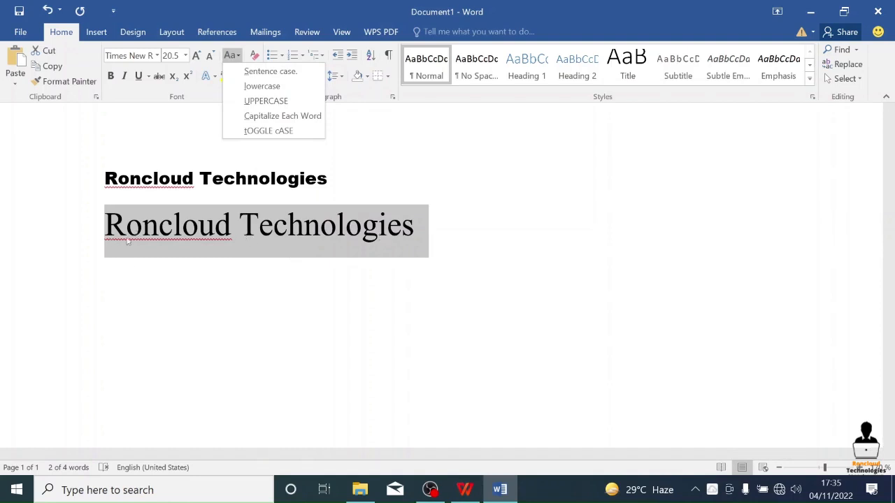
click(263, 131)
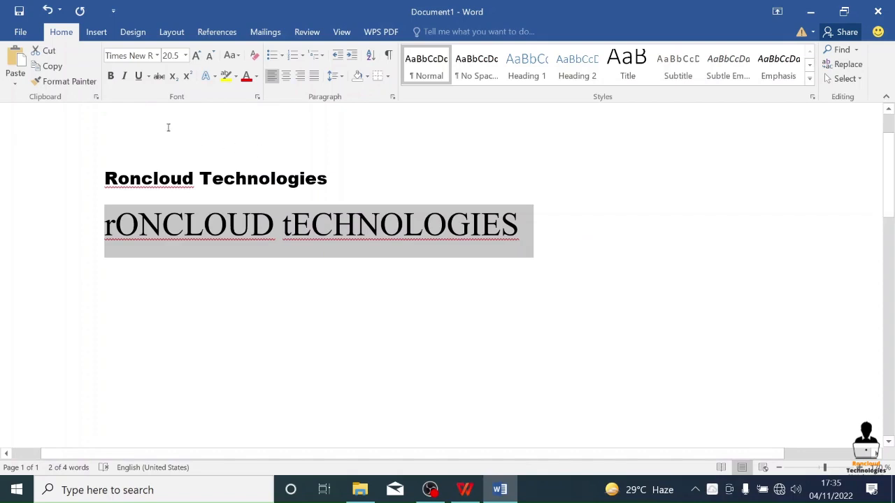
click(110, 77)
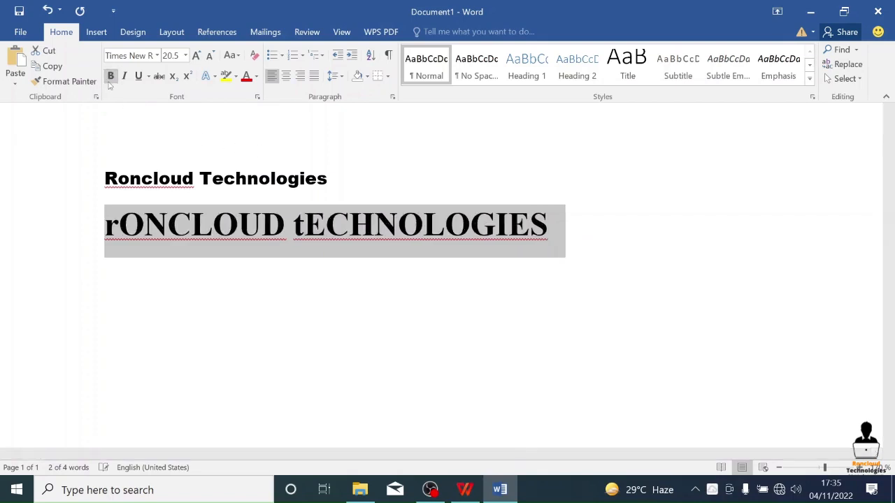
click(110, 79)
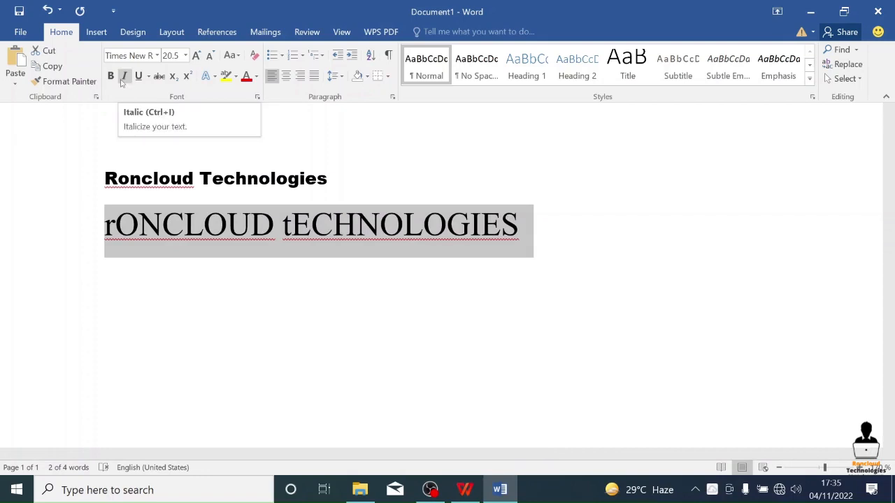
- Italicize and underline the second line and set its case to Capitalize Each Word
click(123, 78)
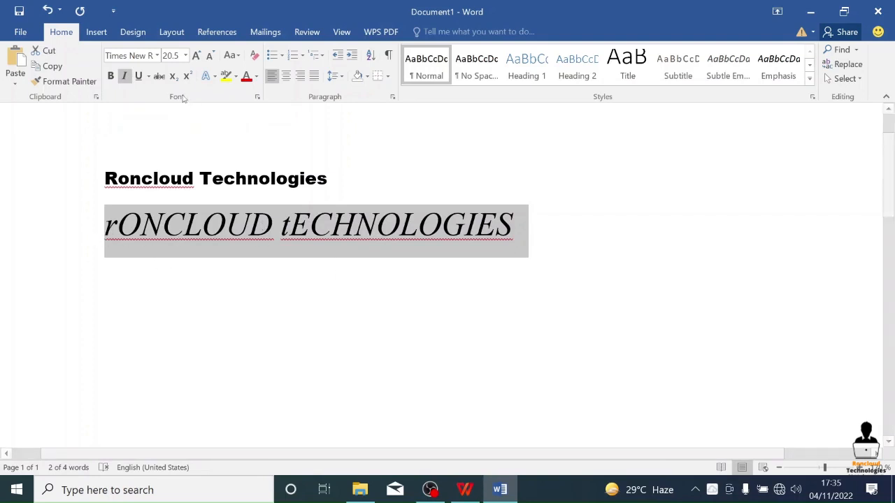
click(138, 77)
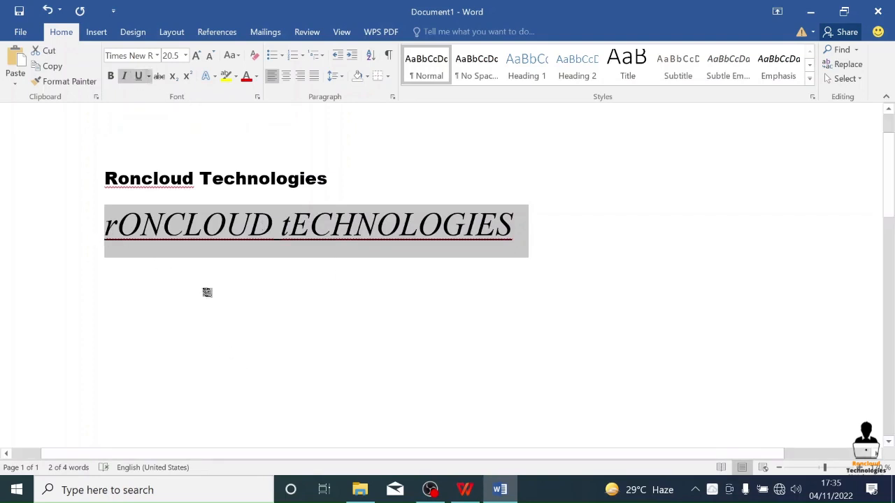
click(236, 56)
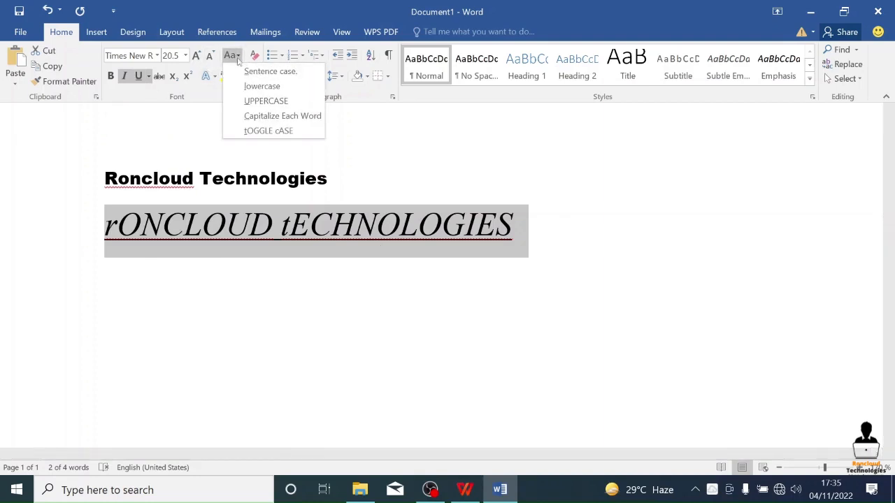
click(284, 115)
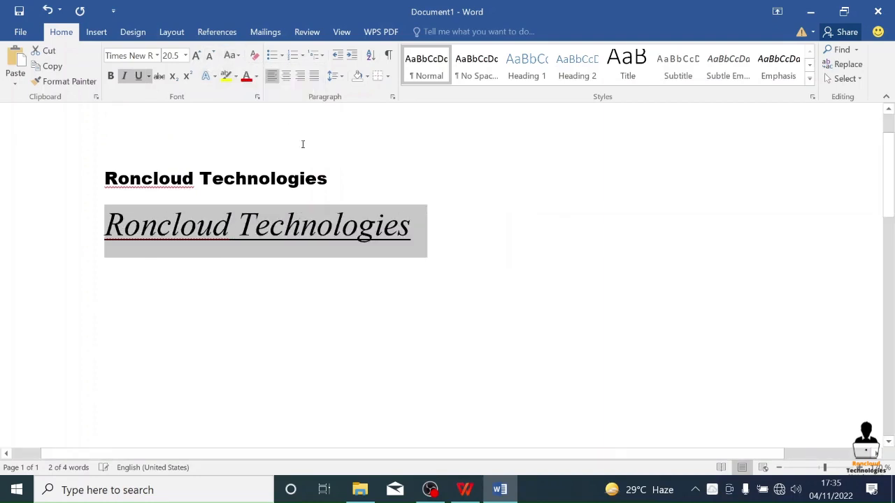
- Remove the italics from the second line and apply strikethrough to it
click(125, 79)
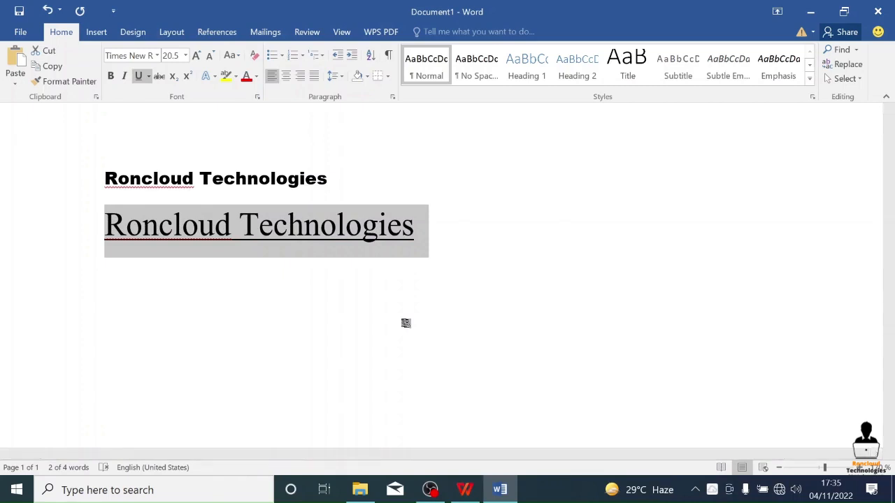
click(159, 76)
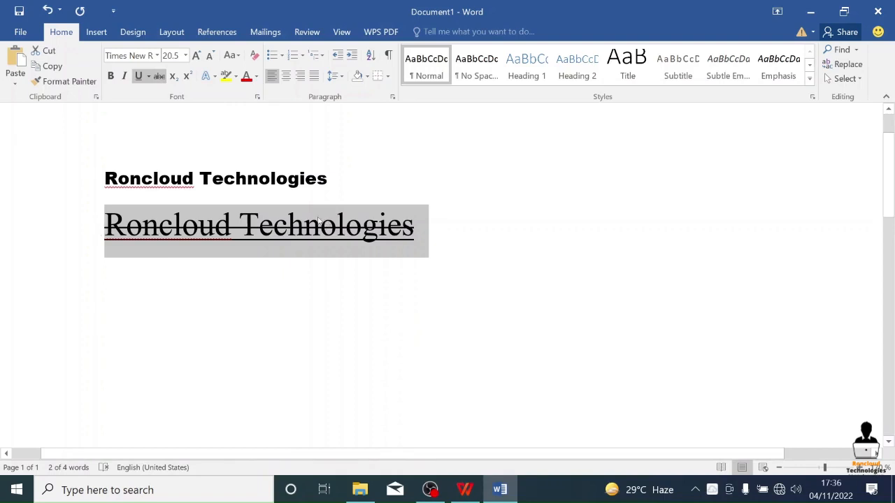
- Start a new line below the struck-through text, try out the word "log" on it and delete the word
click(440, 235)
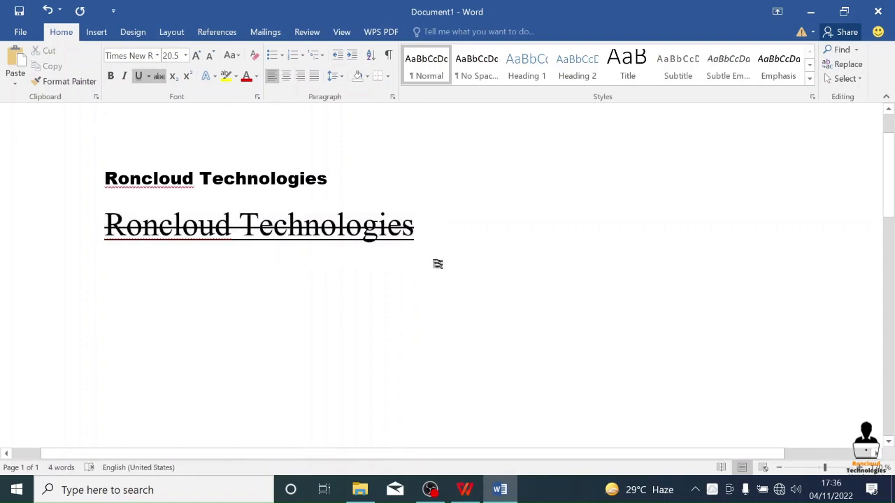
key(Return)
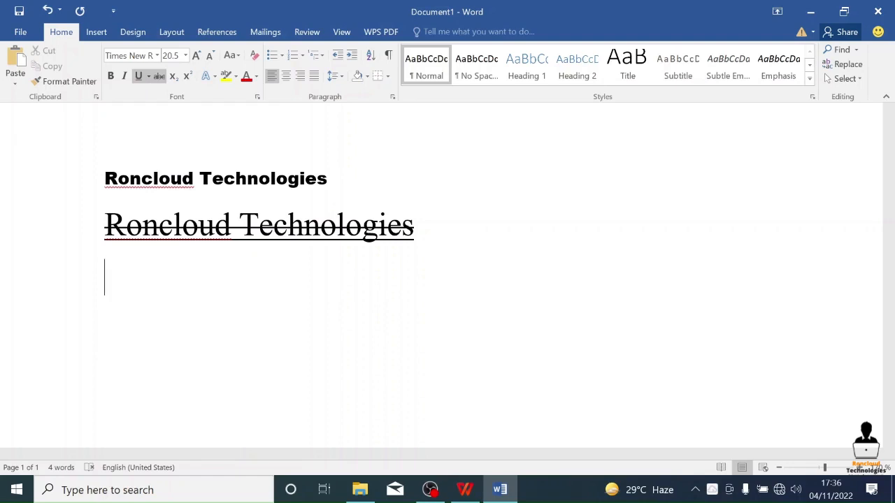
text(log)
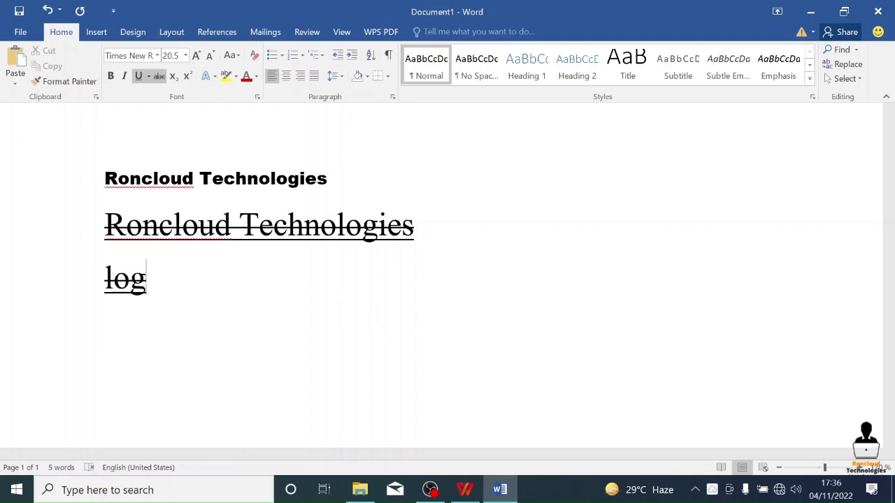
key(BackSpace)
key(BackSpace)
key(BackSpace)
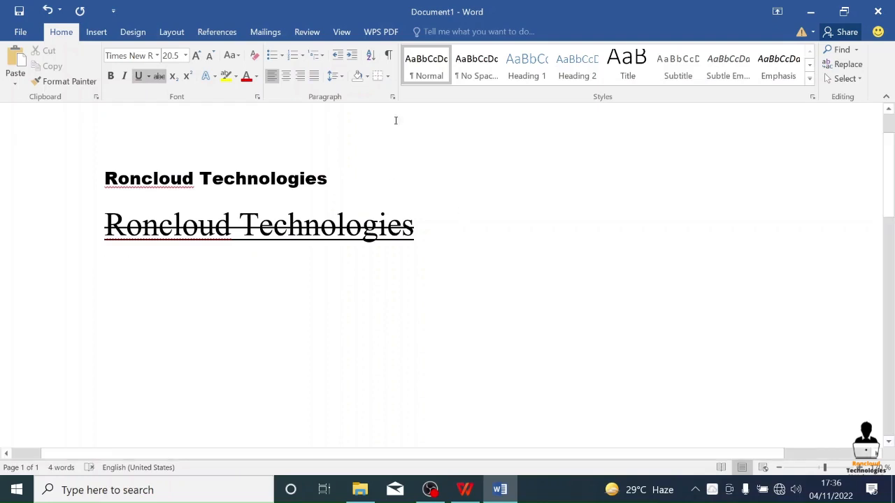
- Turn off underline and strikethrough on the new third line and enter "Log1022" there
click(141, 76)
click(160, 76)
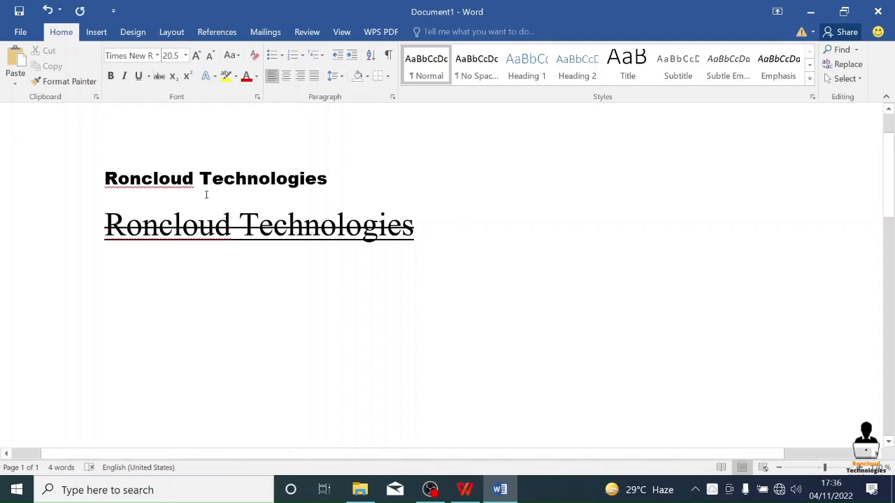
text(log)
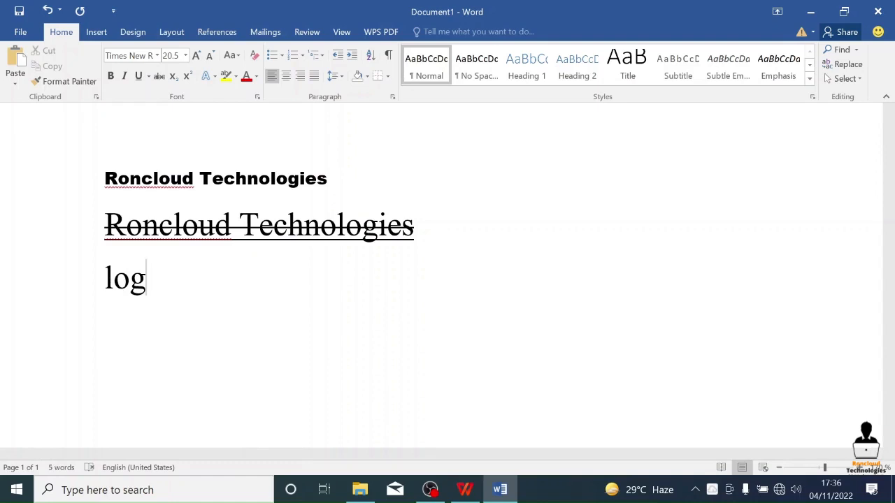
text(10)
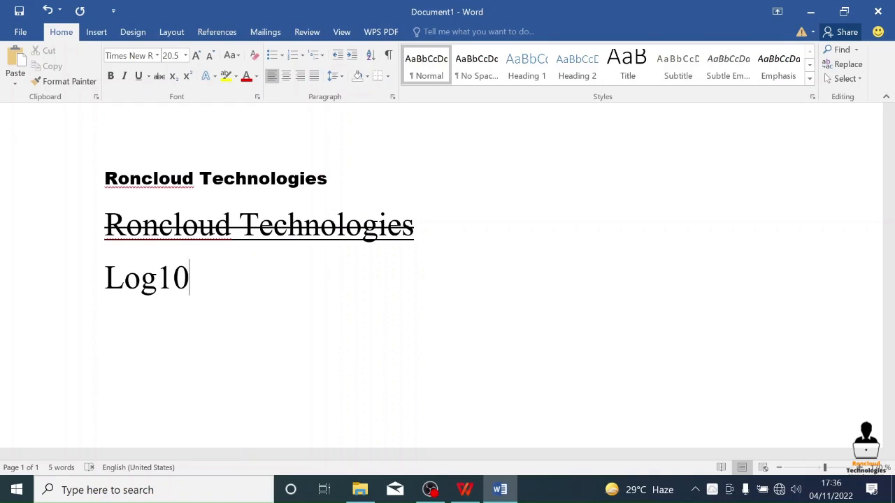
text(22)
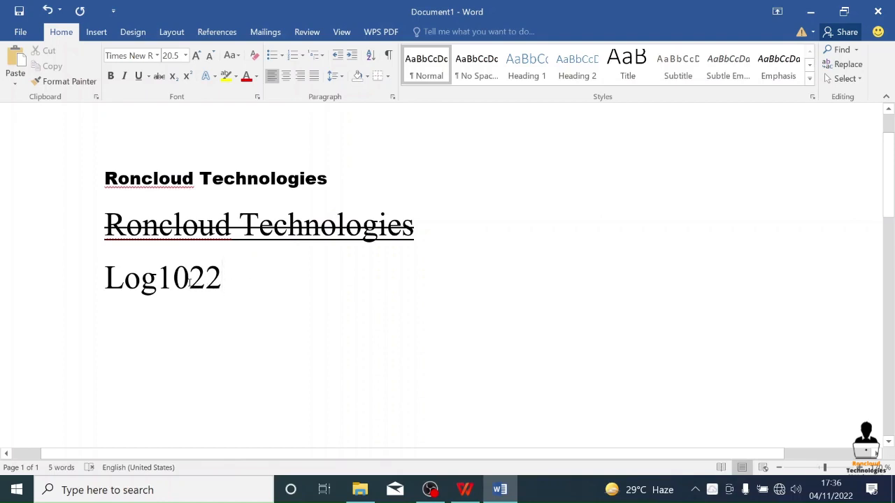
- Format the "10" in "Log1022" as subscript and the final "2" as superscript
drag(189, 280, 157, 283)
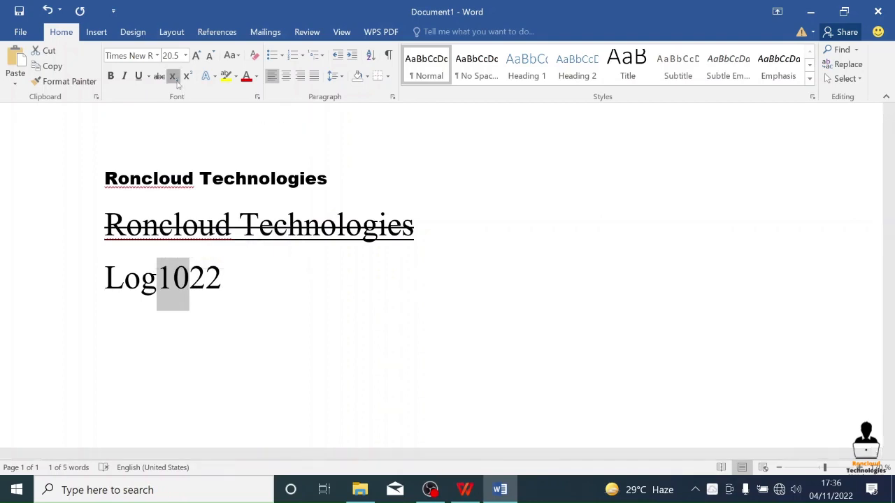
click(174, 77)
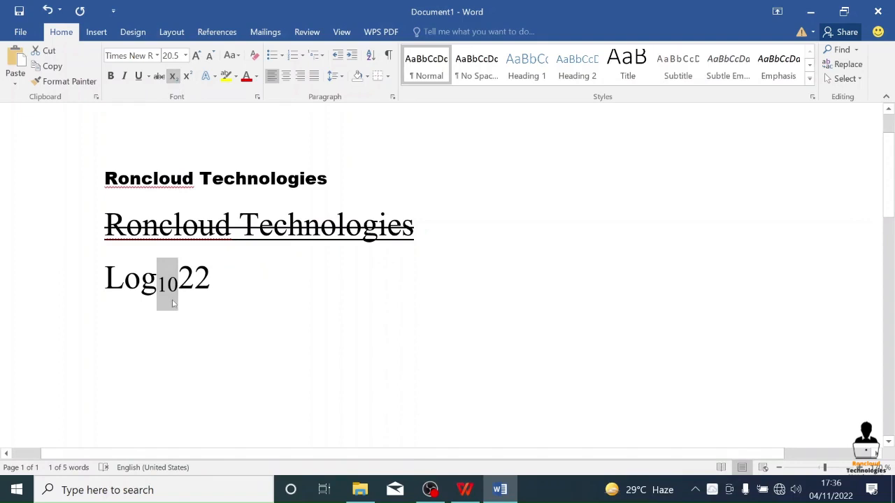
click(212, 280)
drag(211, 279, 195, 280)
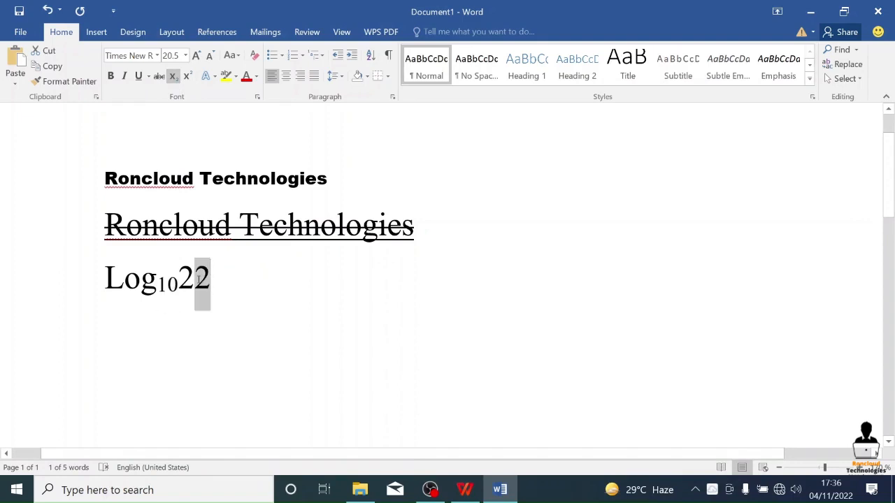
click(186, 77)
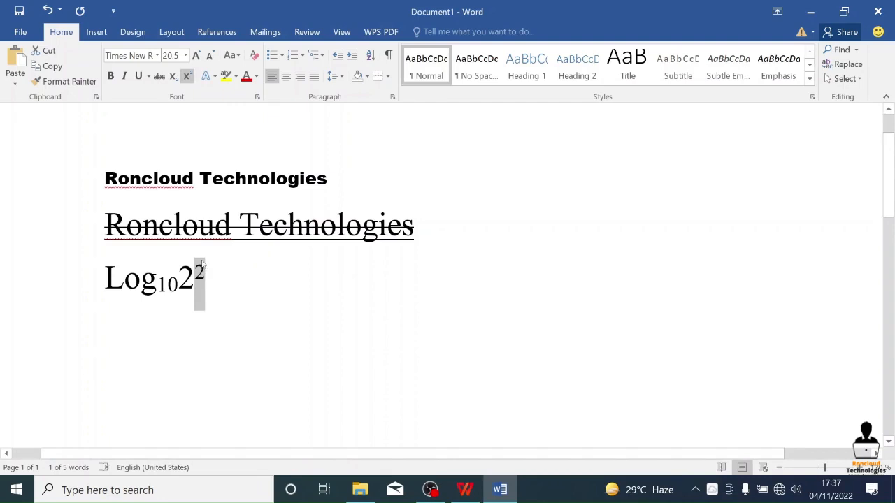
click(255, 276)
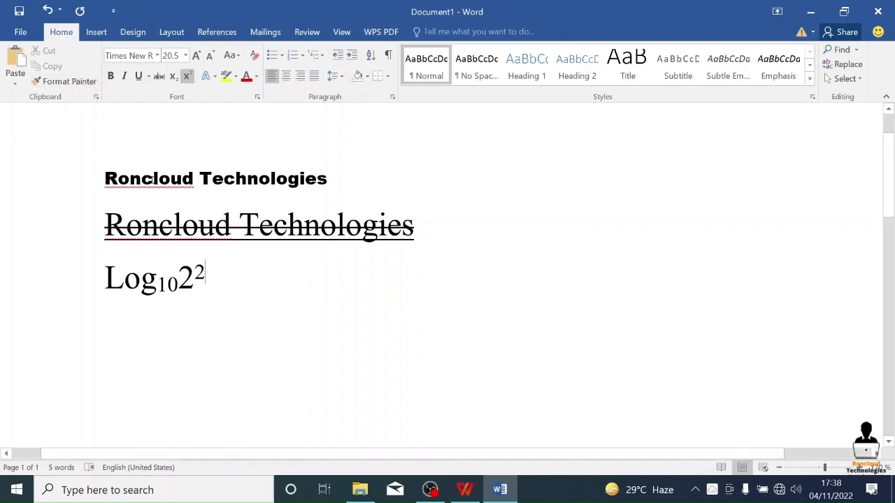
- Change "Roncloud" to "Ron Cloud" in the first line
click(143, 181)
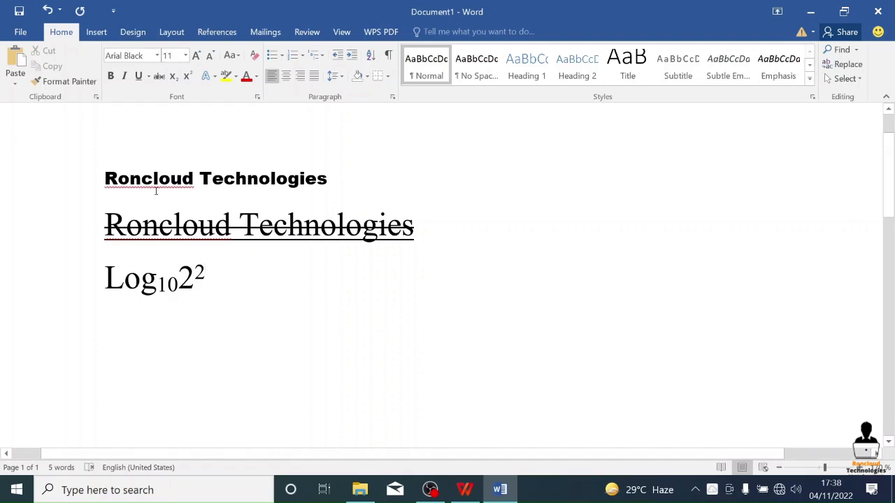
key(Right)
key(BackSpace)
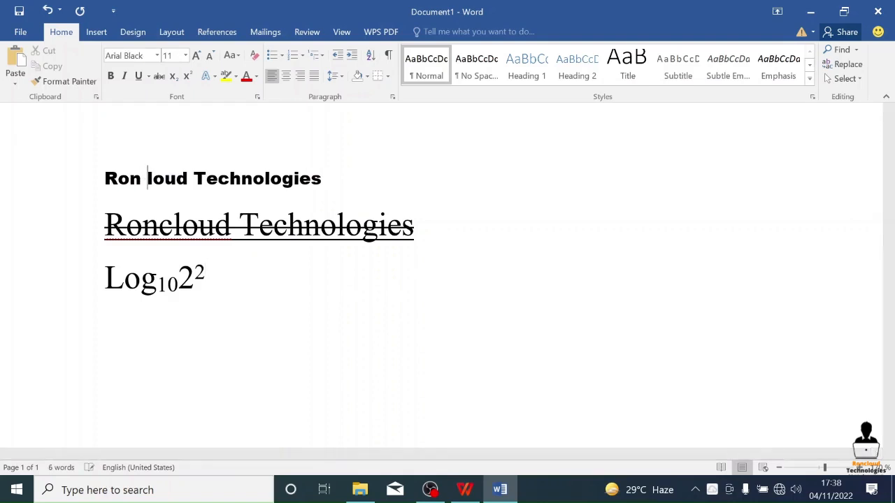
text(C)
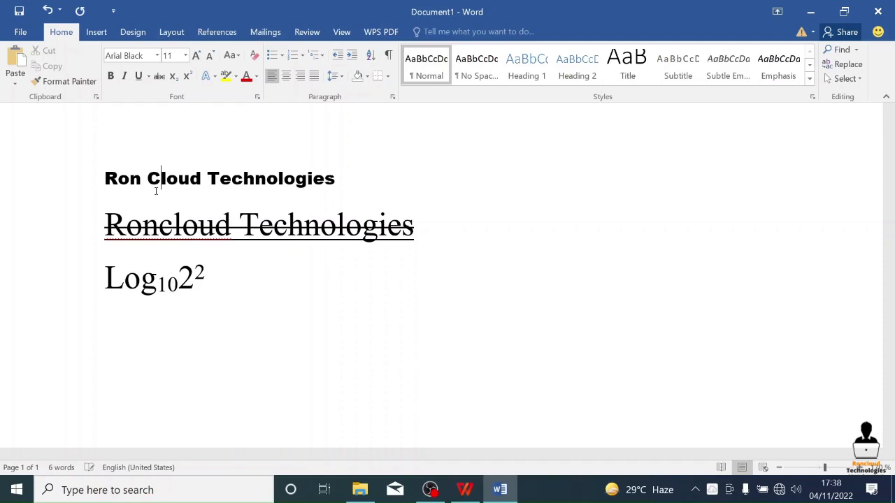
- Undo the edits that split the first line's company name into separate words
click(195, 278)
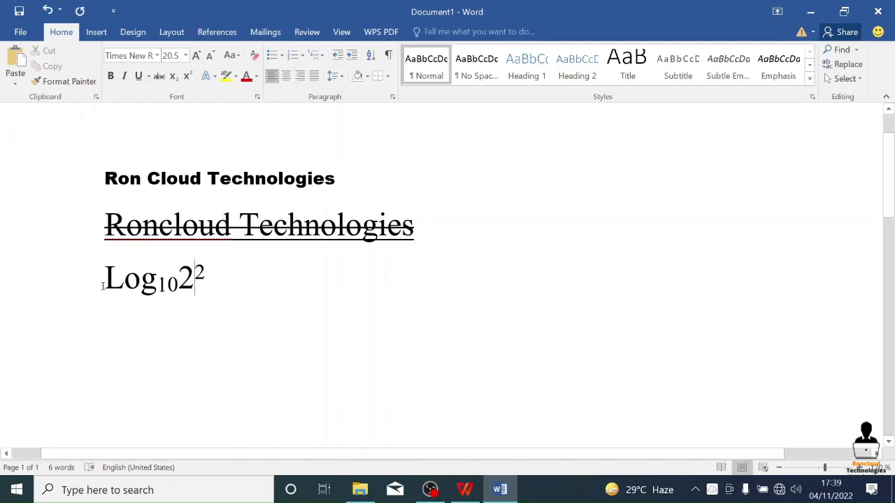
key(ctrl+z)
key(ctrl+z)
key(ctrl+z)
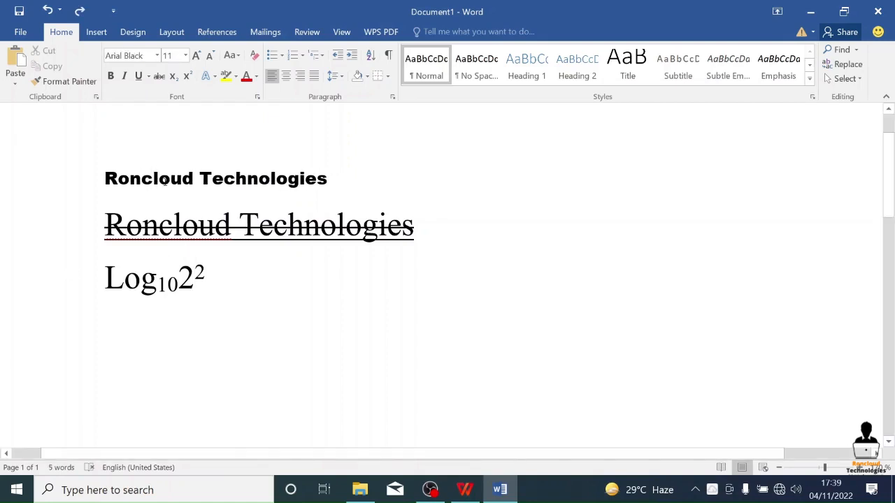
- Add the flagged word "Roncloud" in the first line to the spelling dictionary
click(213, 179)
right_click(130, 177)
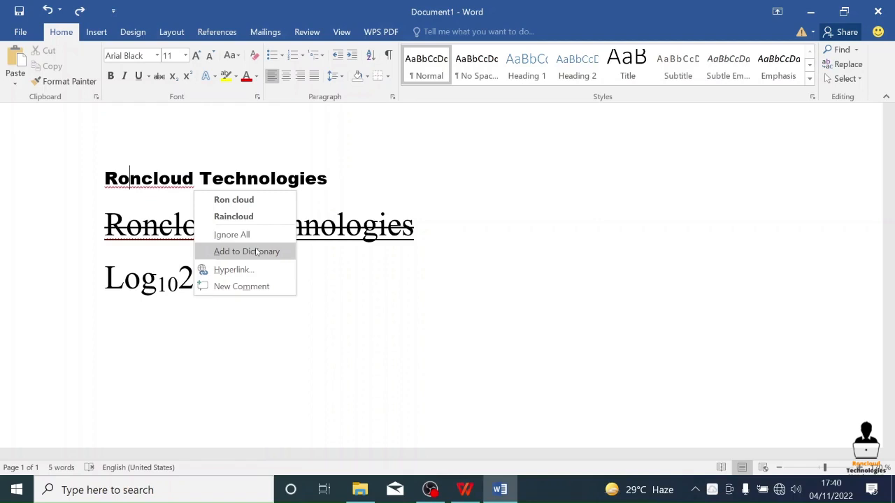
click(256, 251)
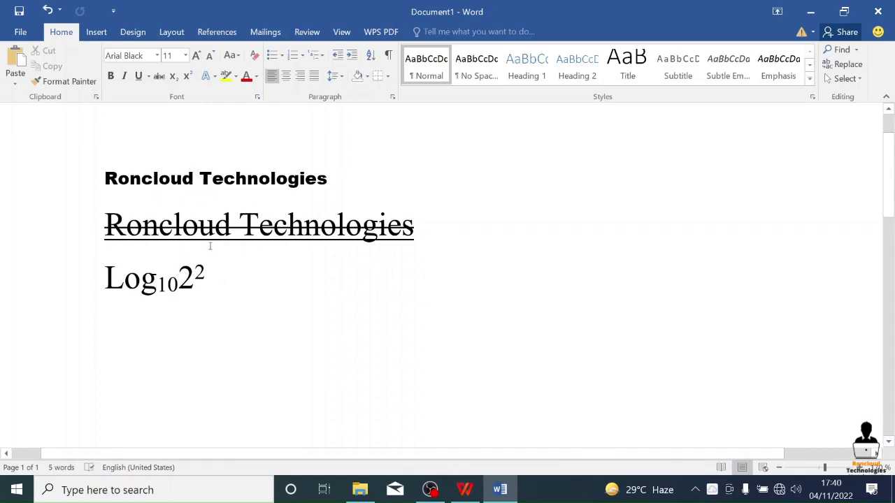
- Remove the underline and strikethrough from the second "Roncloud Technologies" line
click(214, 224)
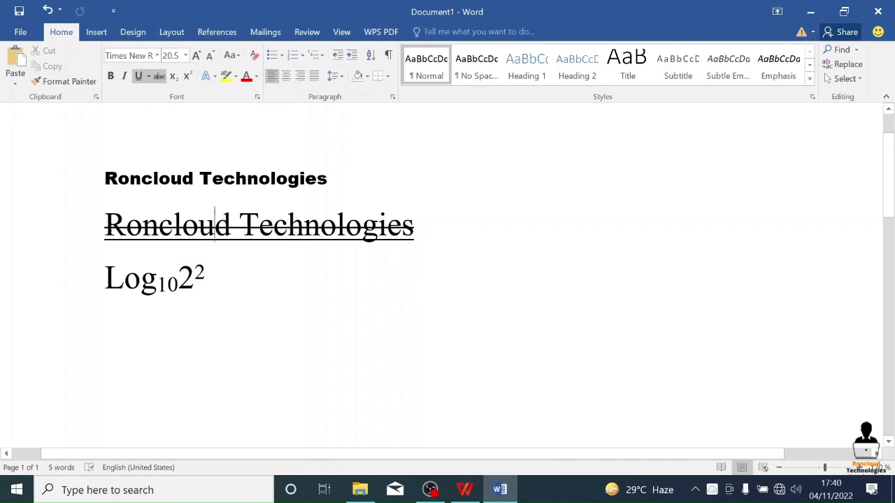
drag(105, 225, 457, 236)
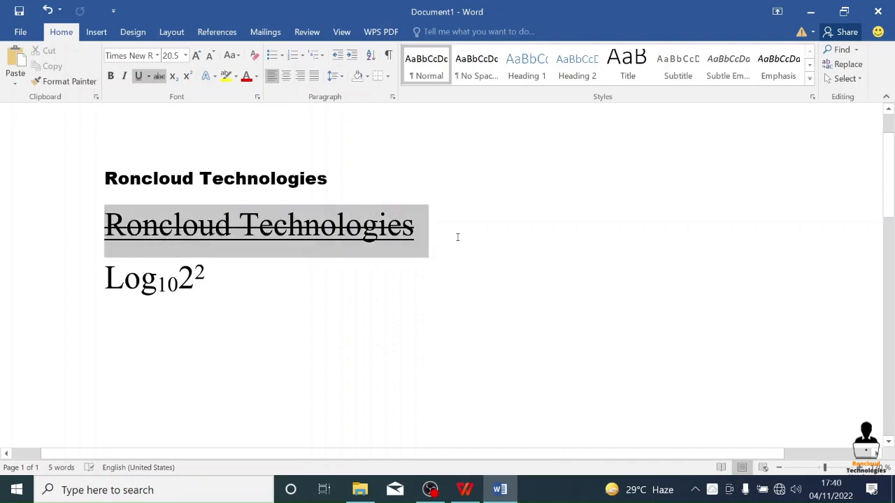
click(138, 76)
click(159, 76)
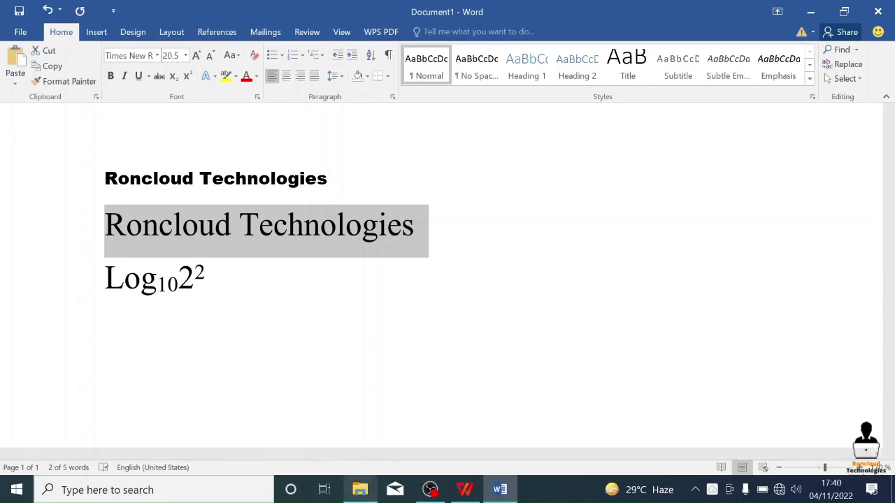
click(430, 489)
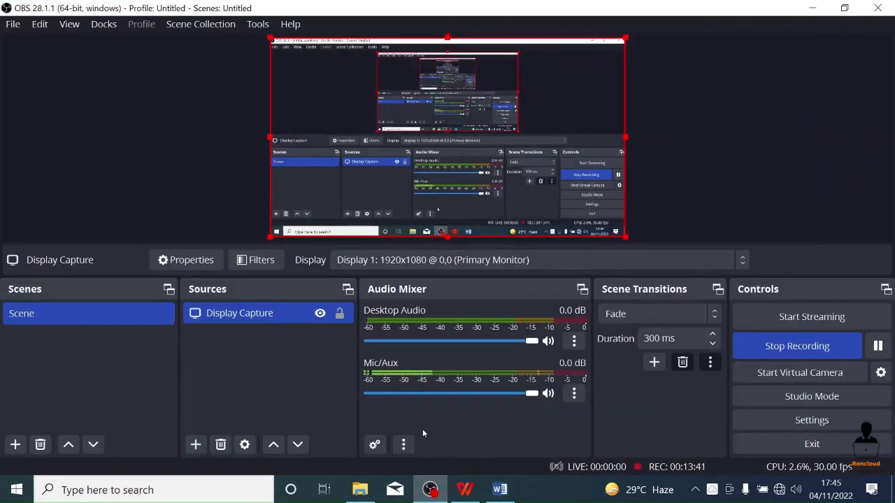
click(499, 489)
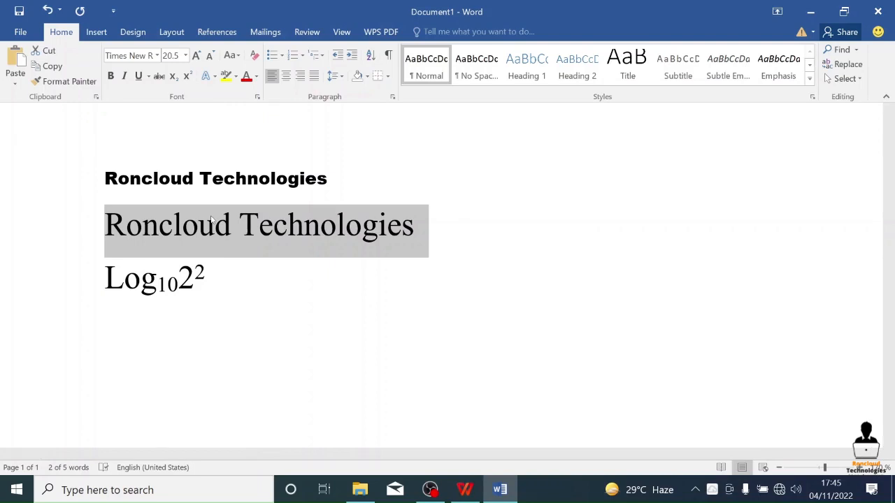
- Preview the text effect presets on the second line without applying one, and highlight the line in yellow
click(219, 79)
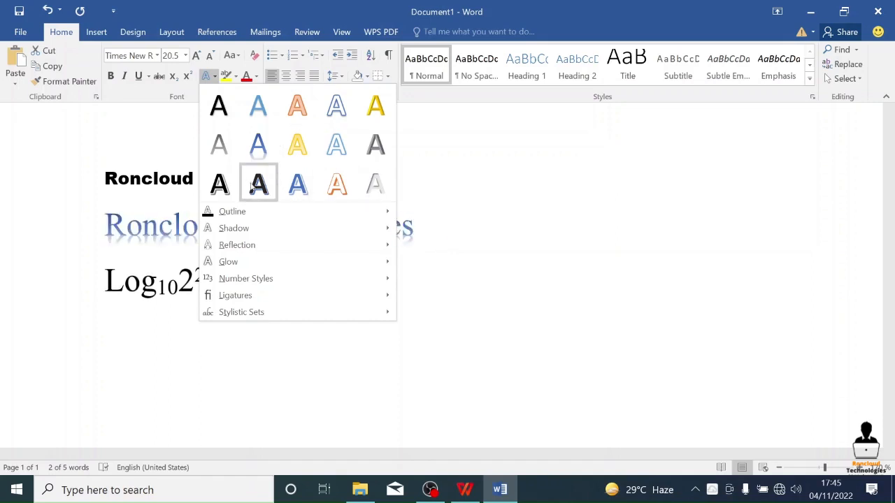
click(509, 200)
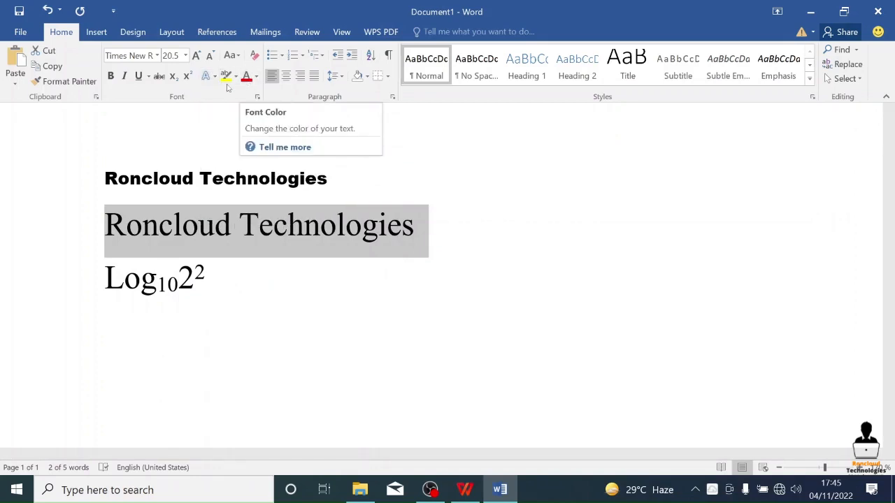
click(237, 79)
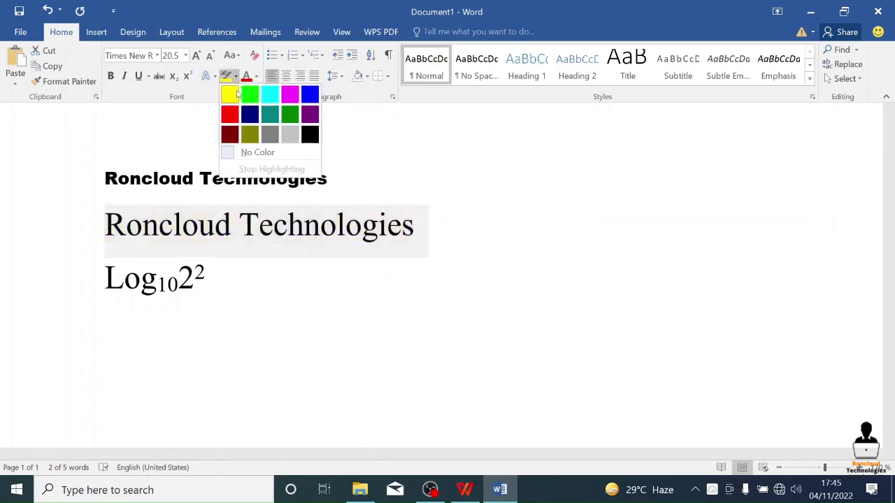
click(229, 93)
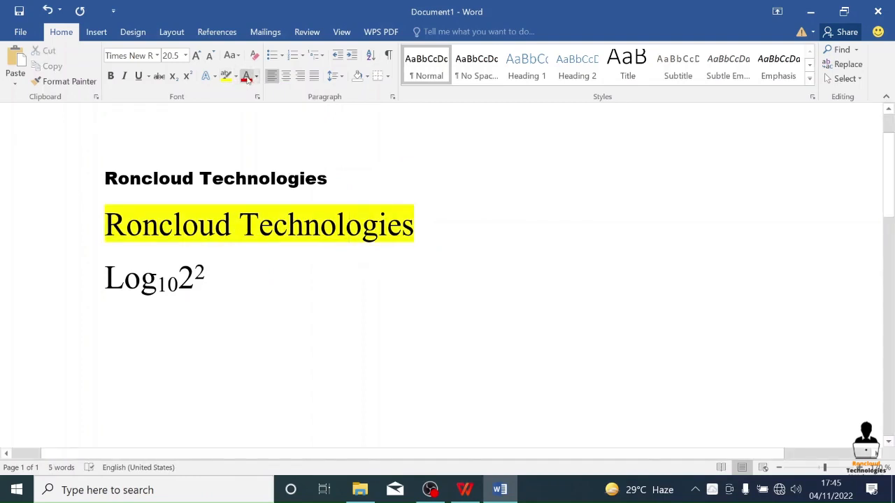
- Apply the red font colour to the first "Roncloud Technologies" line
click(294, 176)
drag(330, 177, 59, 186)
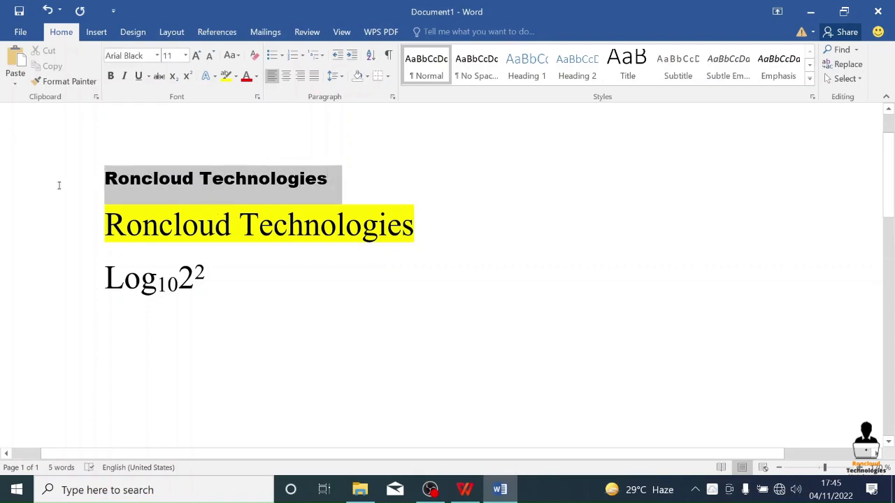
click(246, 76)
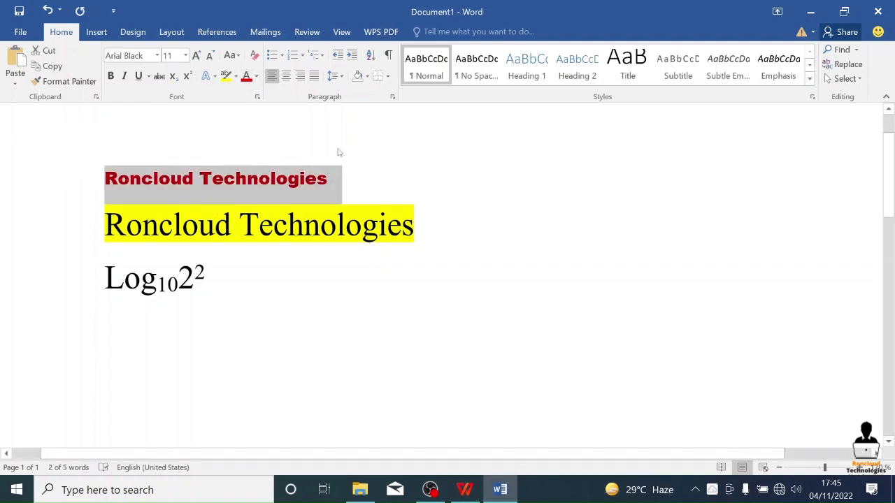
- Undo the first line's red font colour and the second line's yellow highlight, keeping the second line free of strikethrough
key(ctrl+z)
key(ctrl+z)
key(ctrl+z)
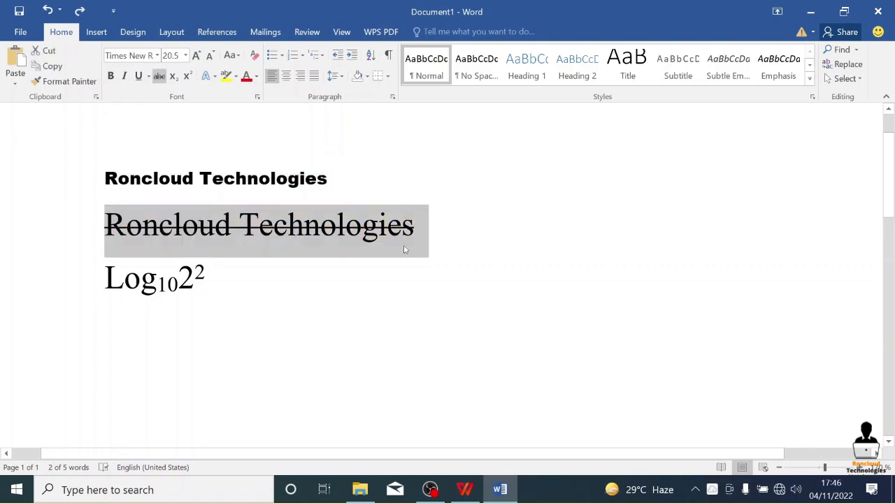
key(ctrl+z)
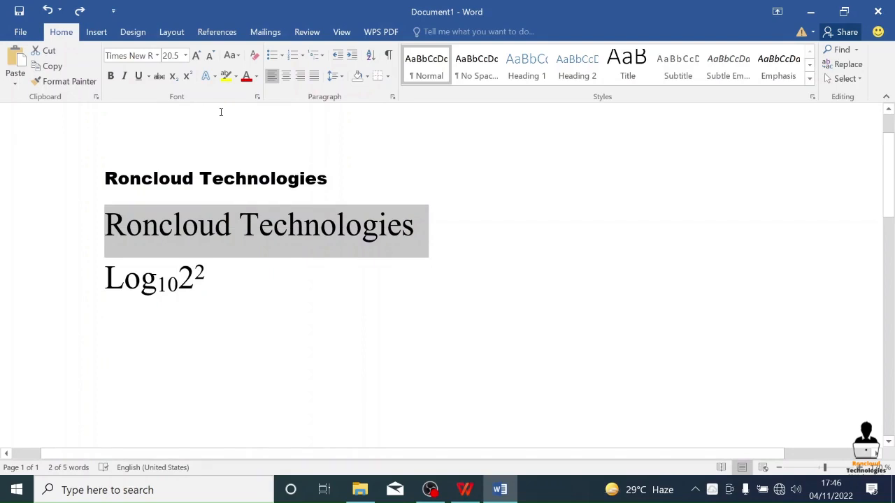
- Apply the red font colour to the second line, undo it and redo it
click(249, 77)
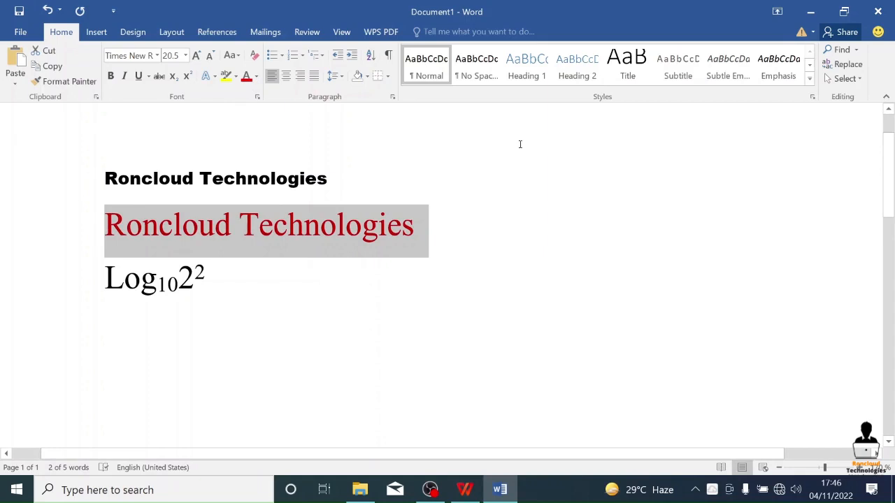
key(ctrl+z)
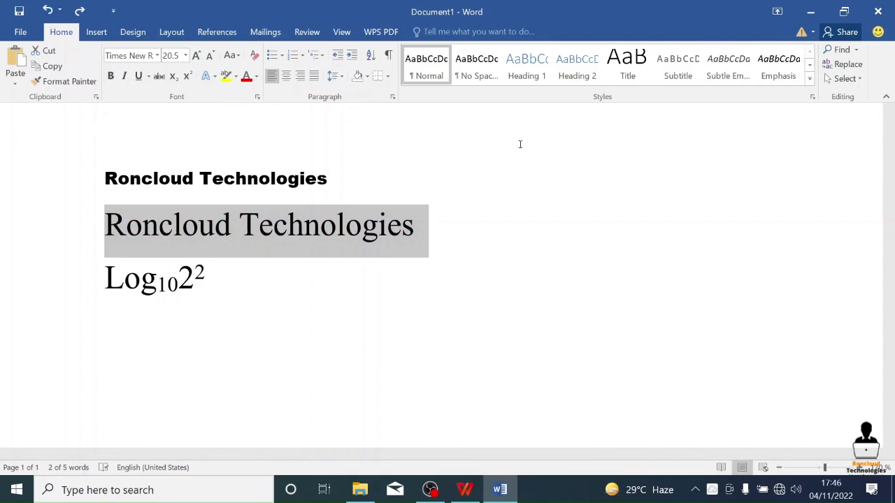
key(ctrl+y)
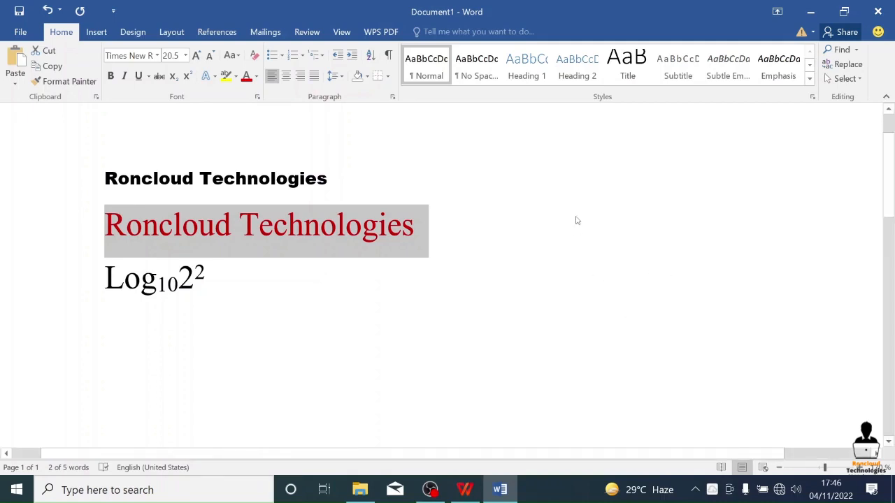
- Delete all three lines of practice text from the document
ctrl+scroll(577, 227, down, 1)
ctrl+scroll(577, 226, down, 1)
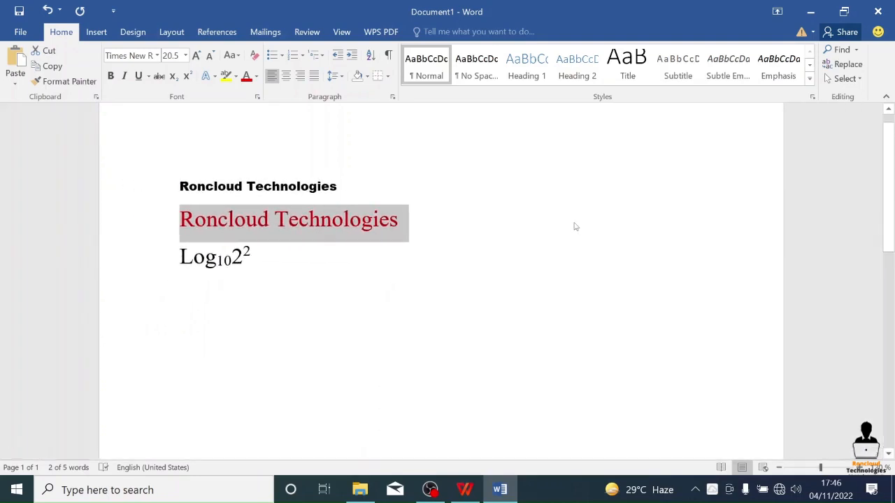
click(321, 280)
triple_click(140, 178)
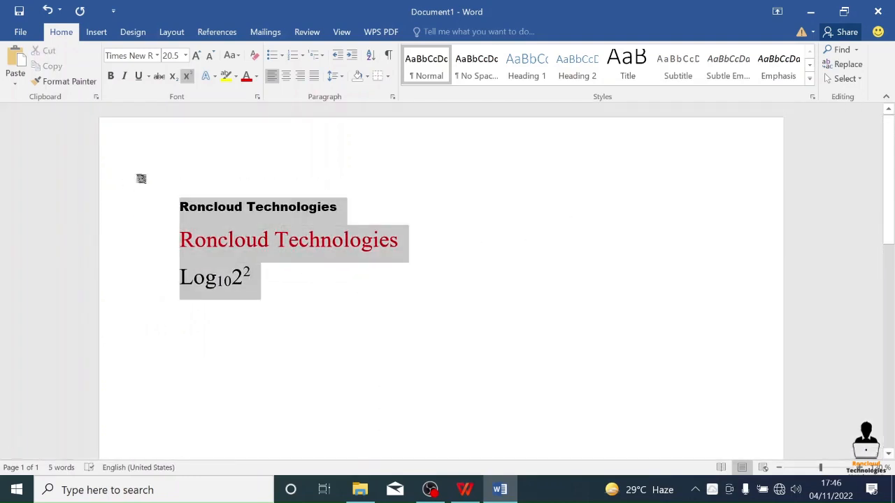
key(Delete)
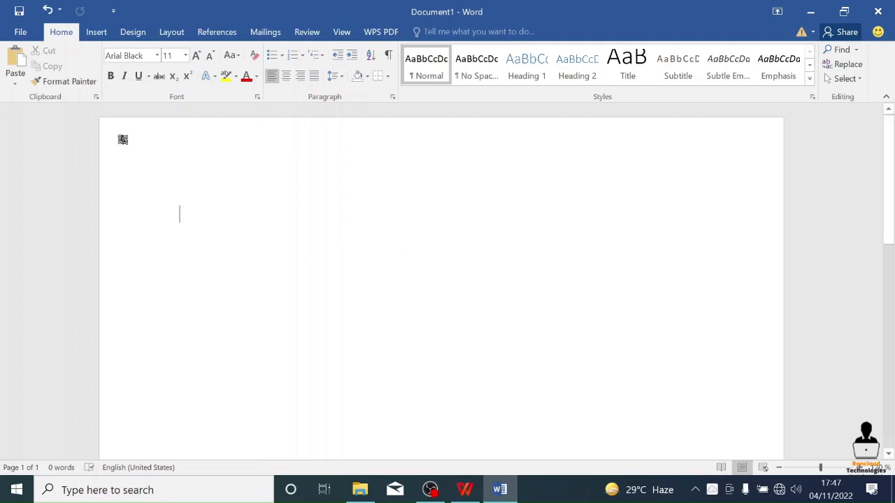
- Set the font of the empty document to Times New Roman at size 12.5
click(157, 55)
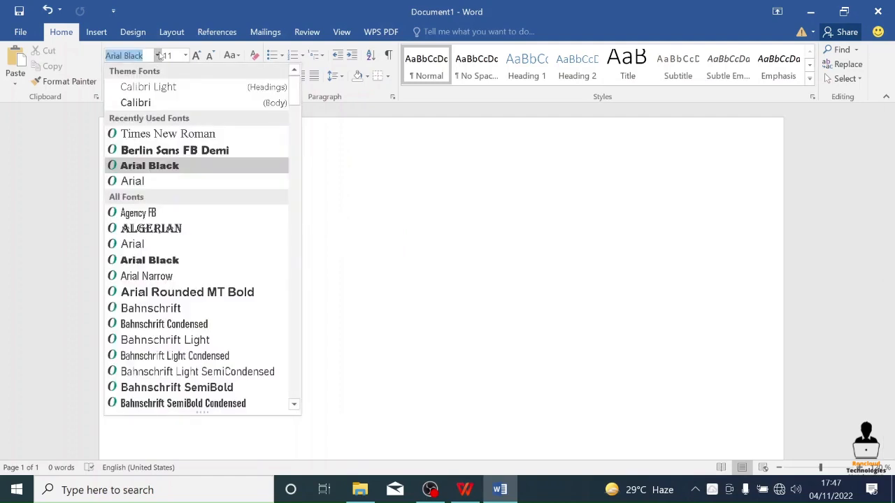
click(188, 134)
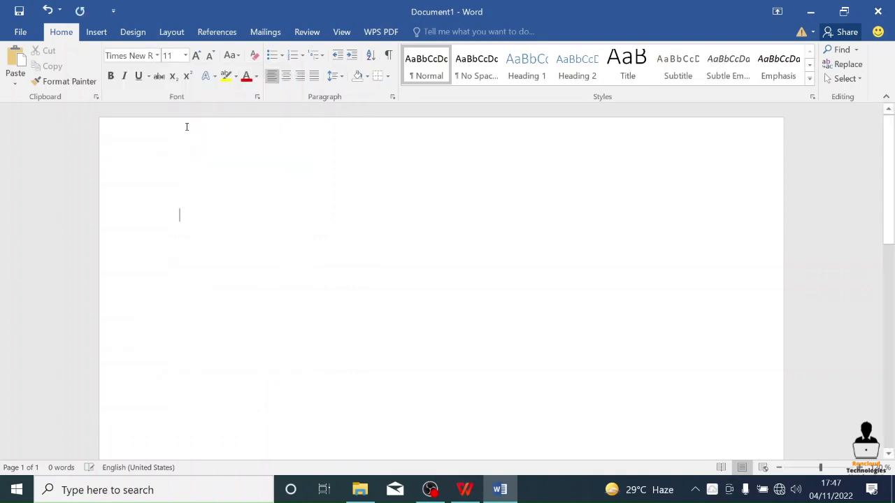
click(176, 56)
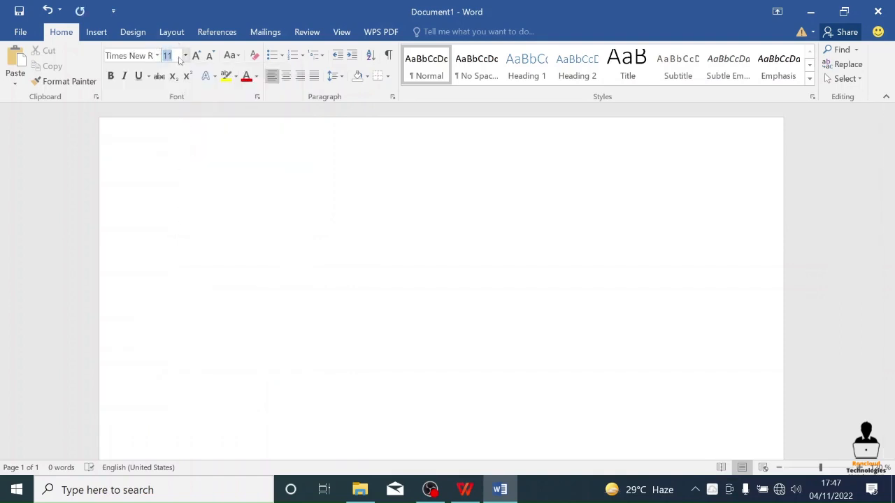
text(12.5)
key(Return)
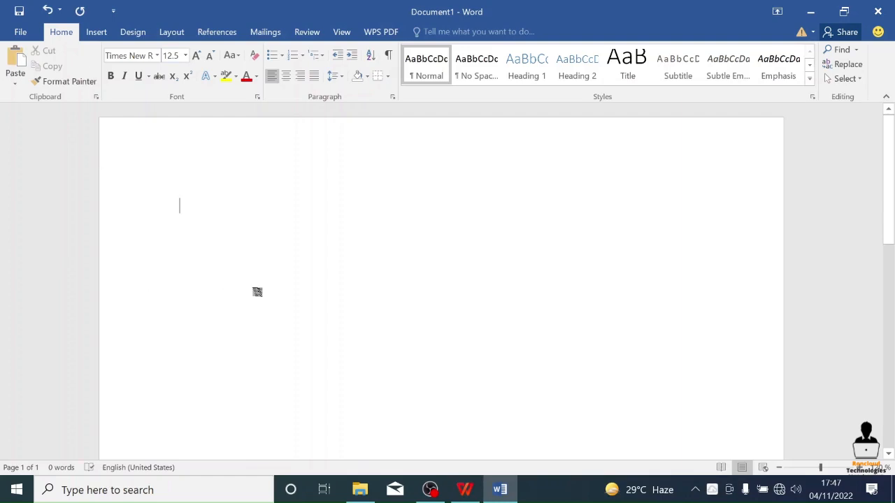
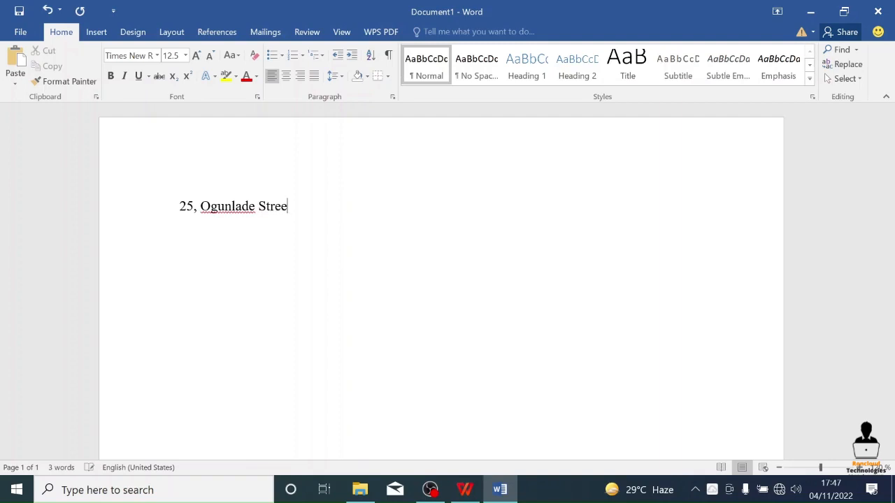
- Add the neighbourhood and town on separate address lines ending with commas, and start another line below
key(Return)
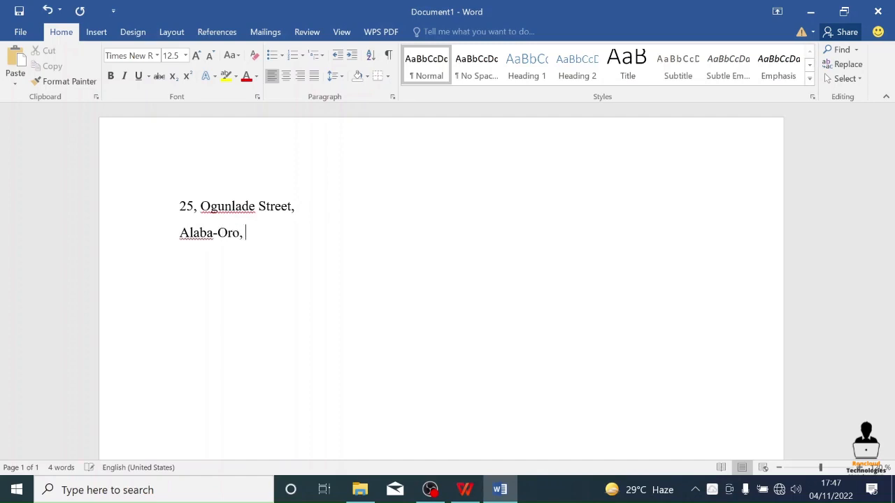
key(Return)
key(Return)
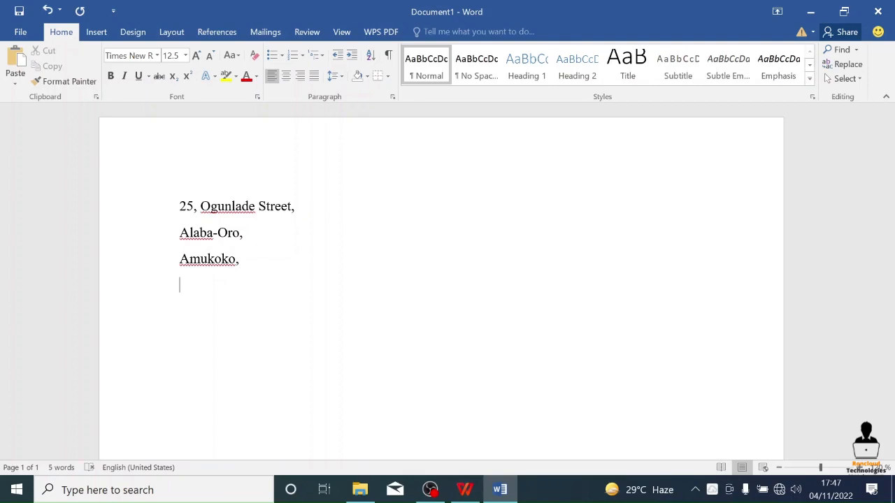
- Enter the state name as the last line of the address, ending with a full stop
text(Lagos State.)
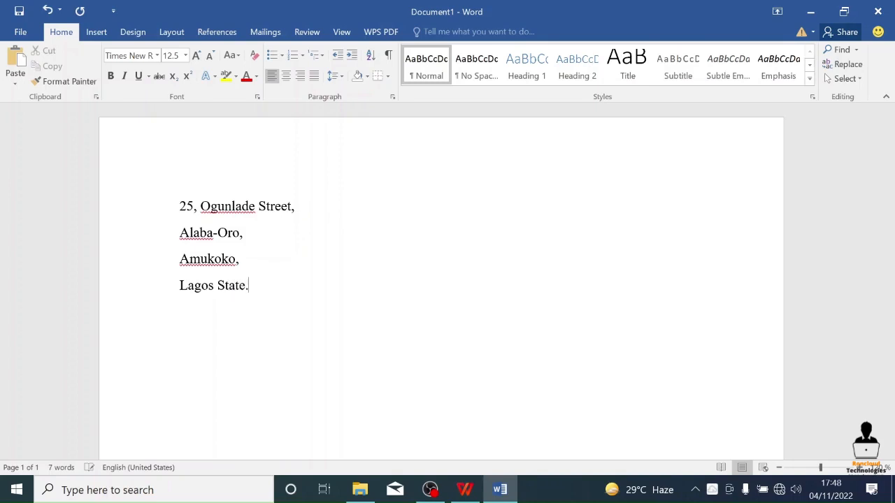
- Start the date line below the address with "4th", making the "th" superscript and returning to normal text after it
key(Return)
text(th)
key(shift+Left)
key(shift+Left)
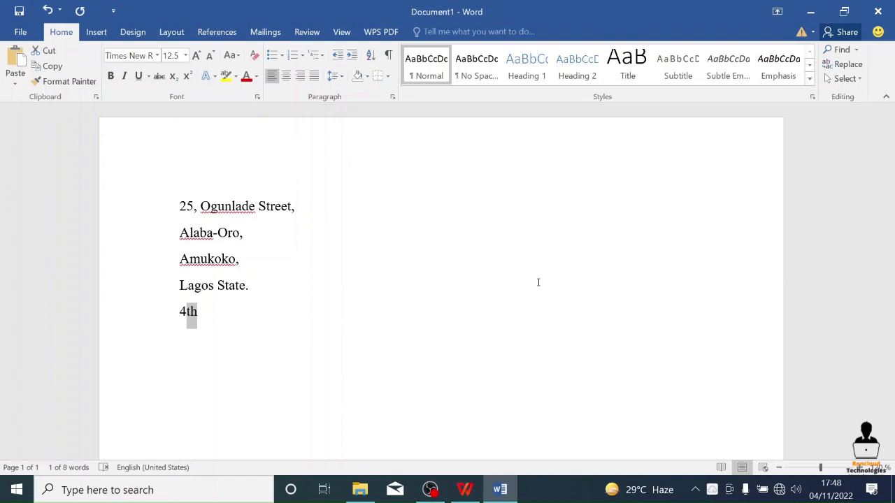
key(ctrl+shift+equal)
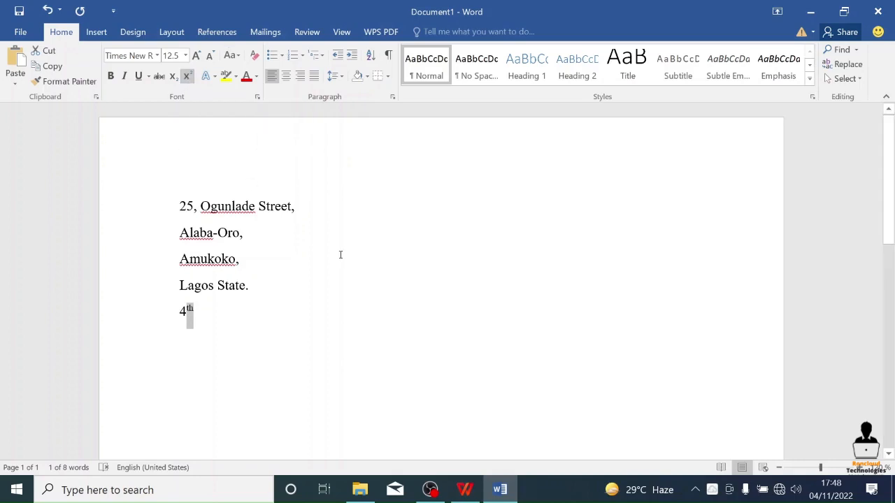
key(Right)
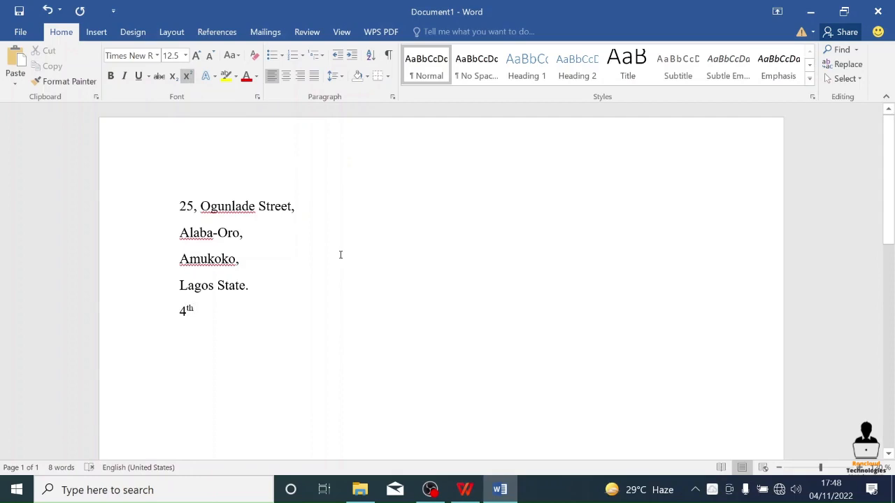
key(ctrl+shift+equal)
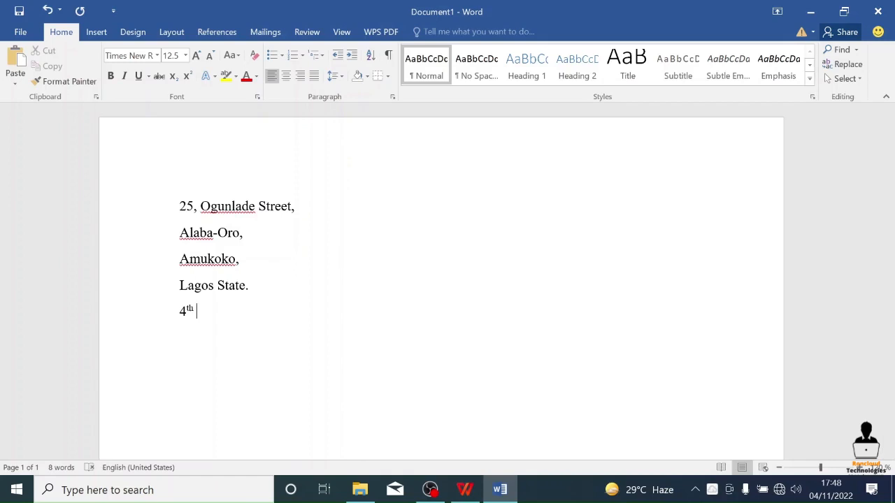
- Complete the date line with "Of November, 2022" after the superscript ordinal
text(Of Nove)
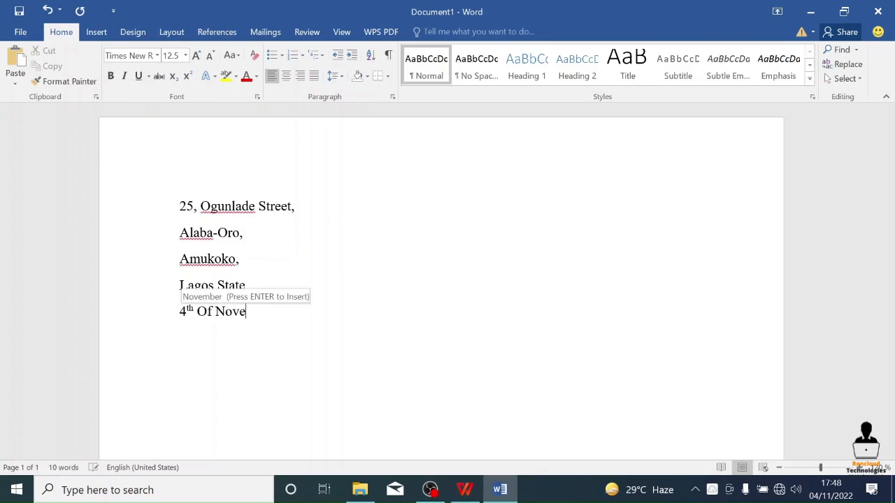
text(mber)
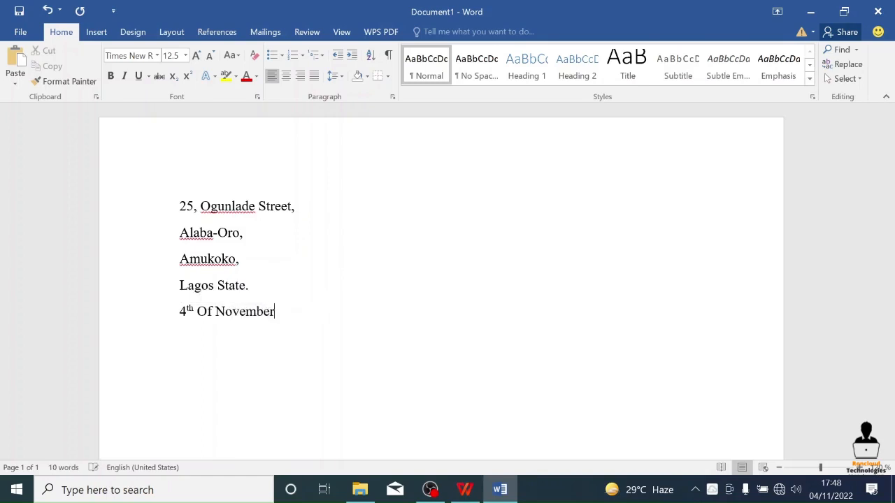
text(, 2022)
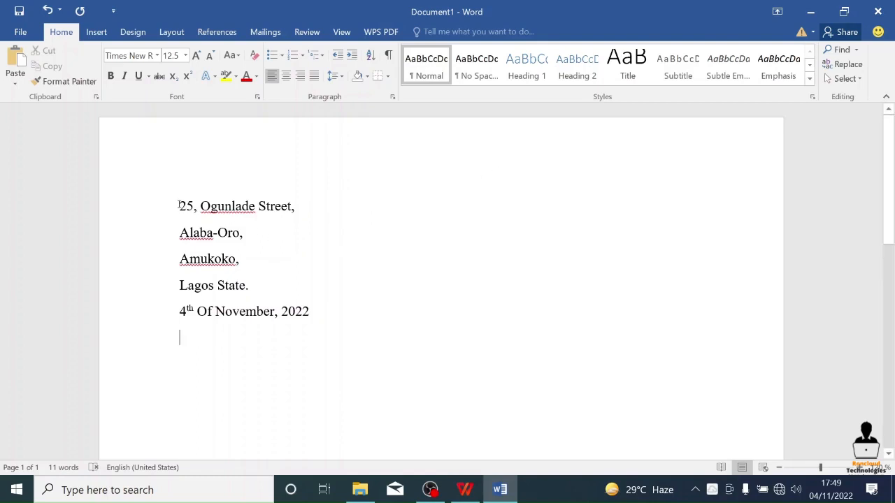
- Align the whole address block and its date line to the right margin
drag(180, 208, 342, 314)
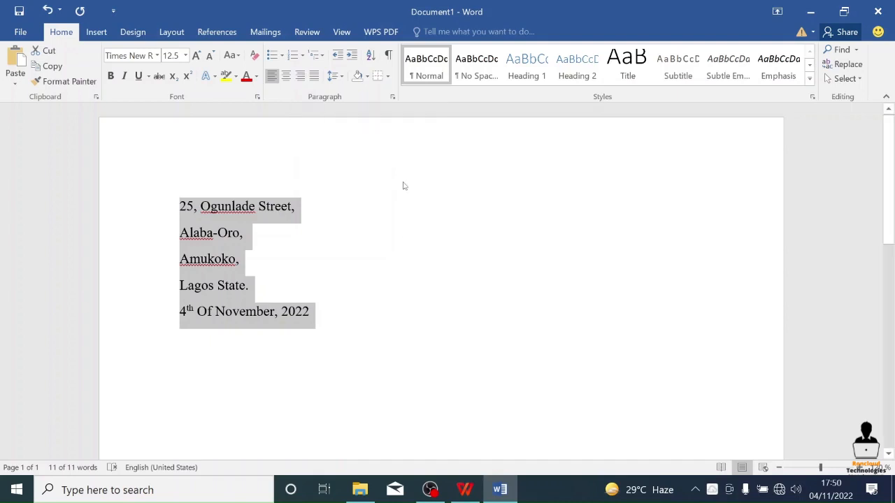
click(315, 78)
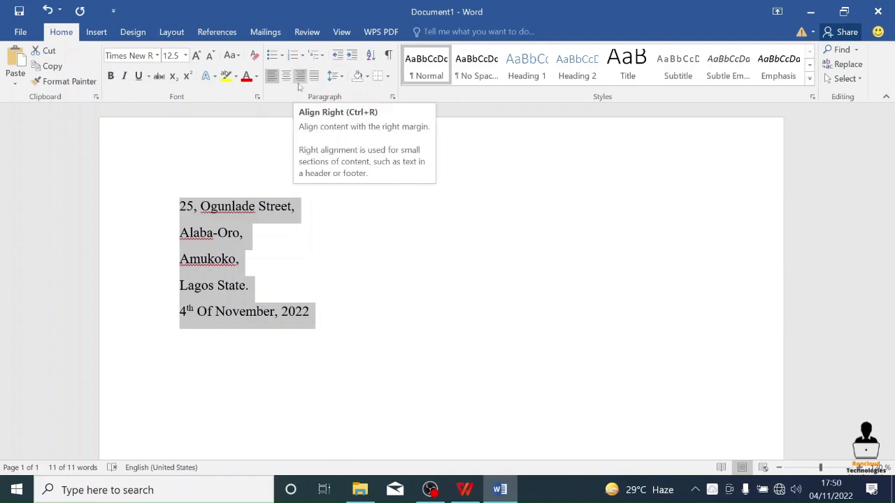
click(299, 77)
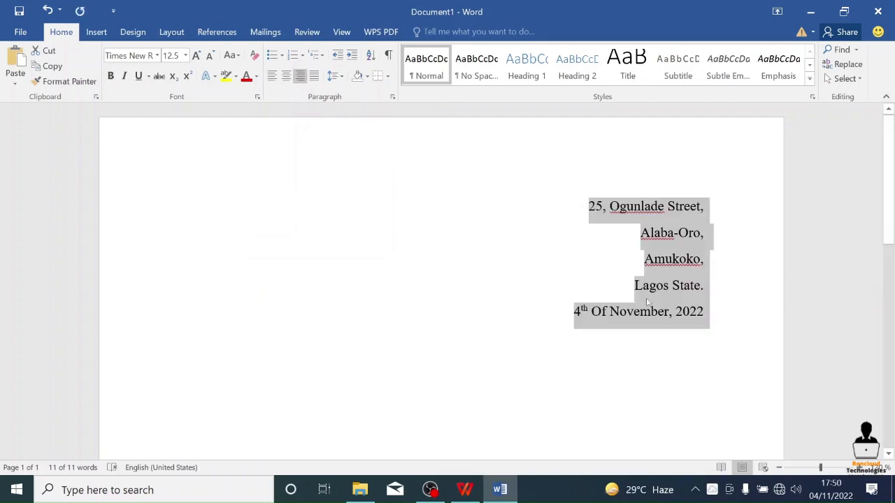
click(686, 285)
click(715, 237)
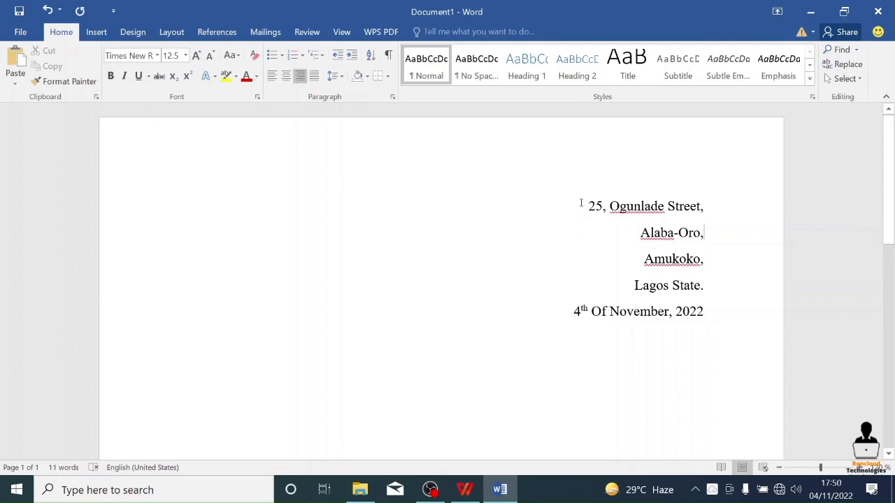
- Set the address block and its date line back to left alignment
drag(580, 203, 706, 321)
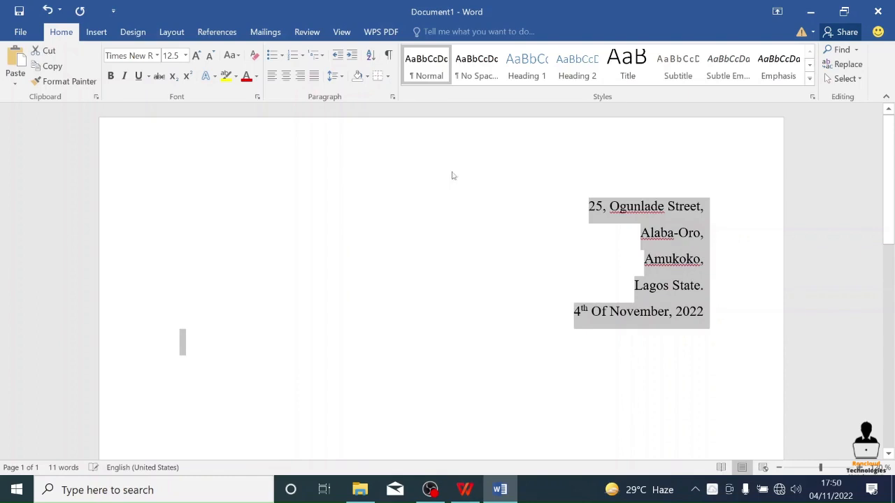
click(272, 75)
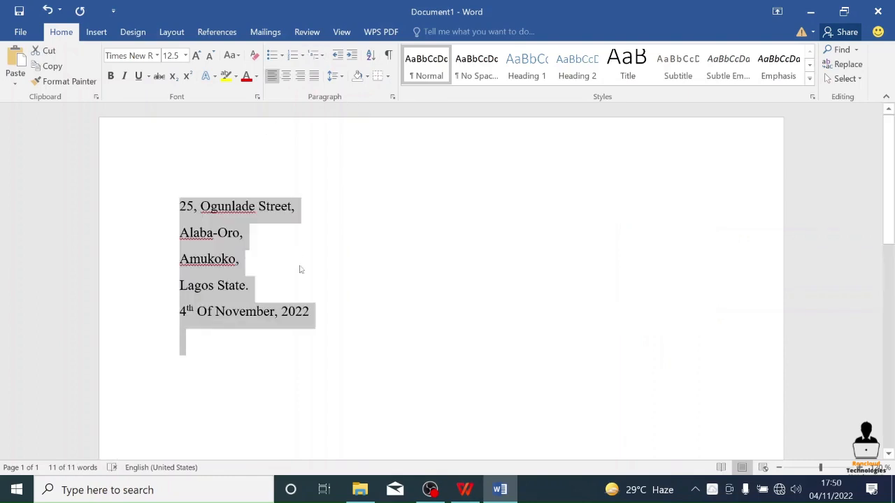
click(335, 346)
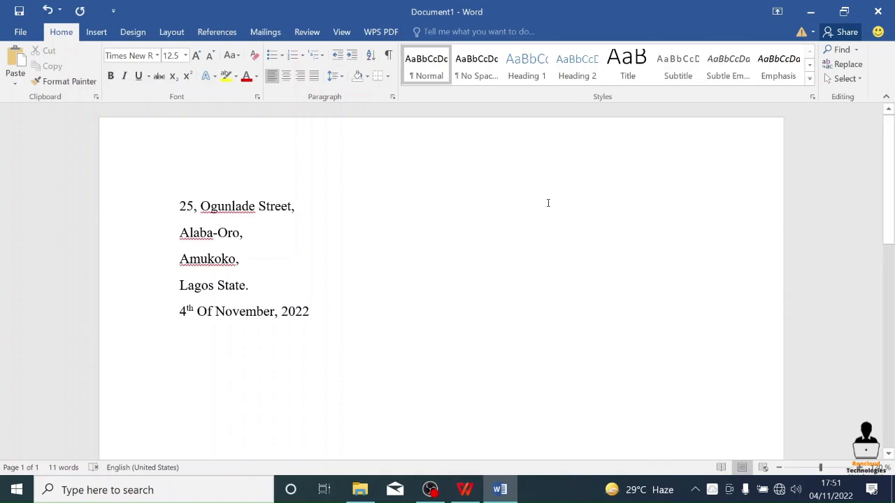
- Enter the house number and street name, ending with a comma, on the right side of the page level with the existing first line
key(Return)
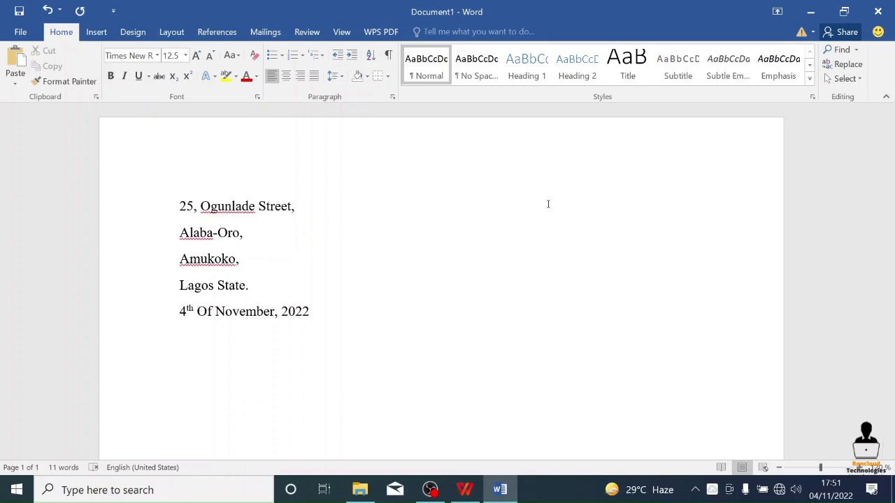
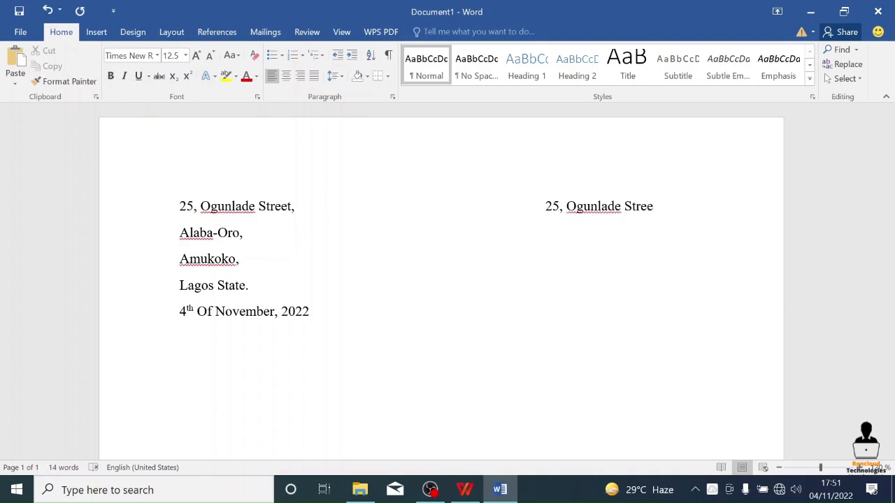
key(Return)
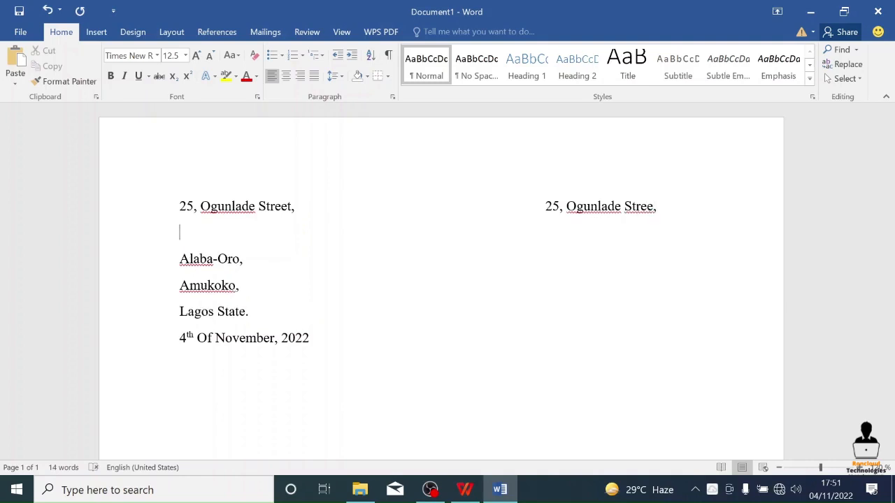
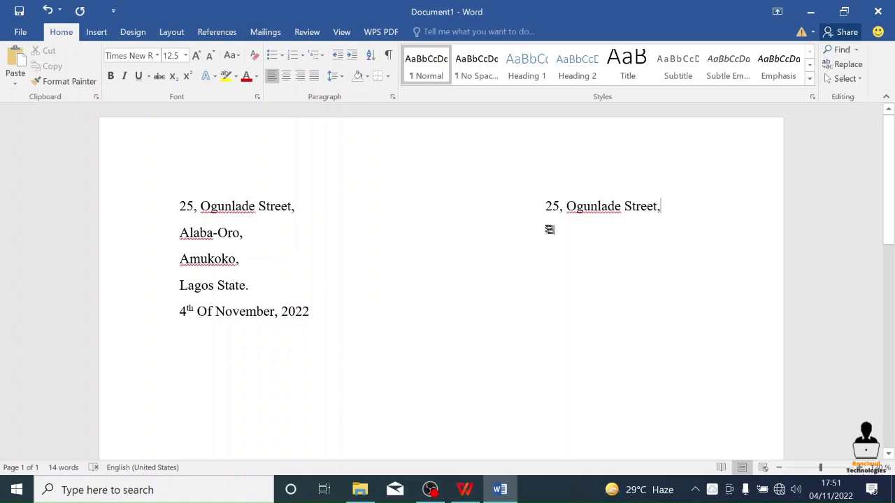
- Add the neighbourhood and town together on one line beneath the right-hand street line, each followed by a comma
double_click(549, 229)
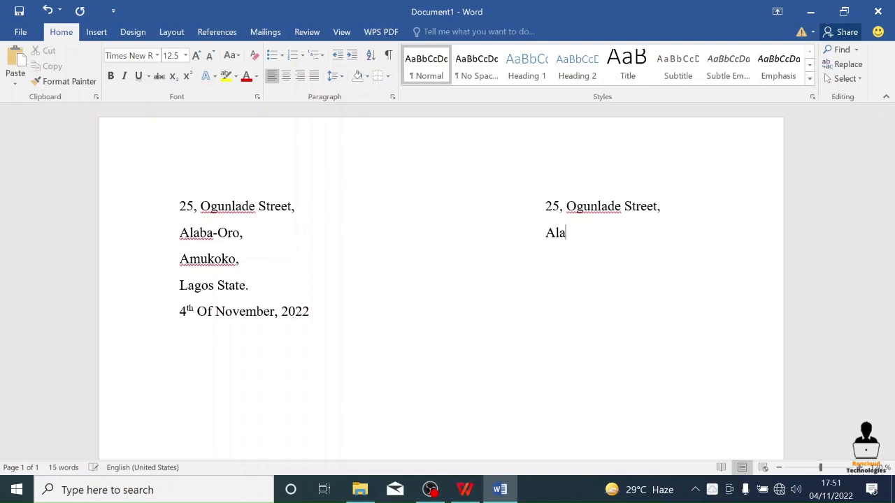
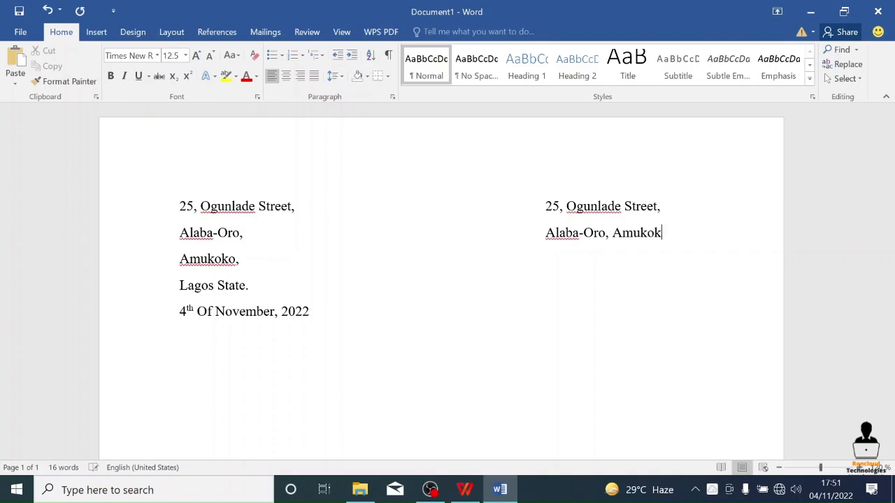
- Add the state name with a full stop as the third line of the right-hand address
click(546, 257)
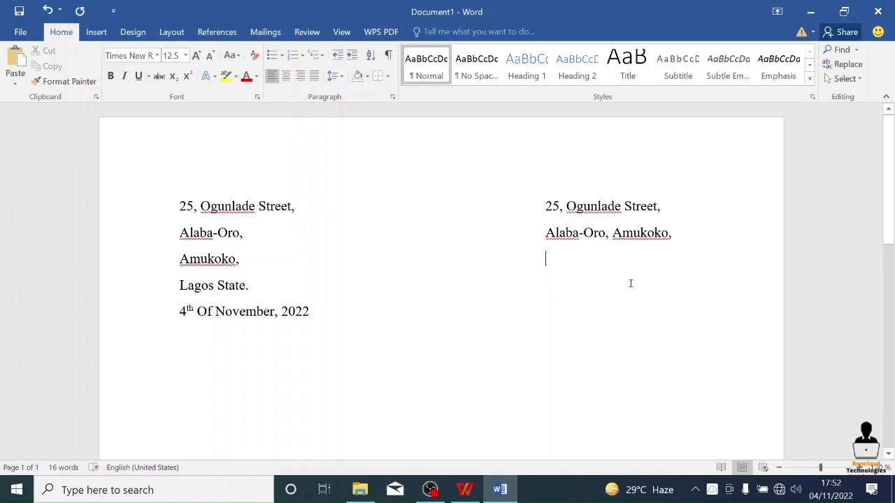
text(La)
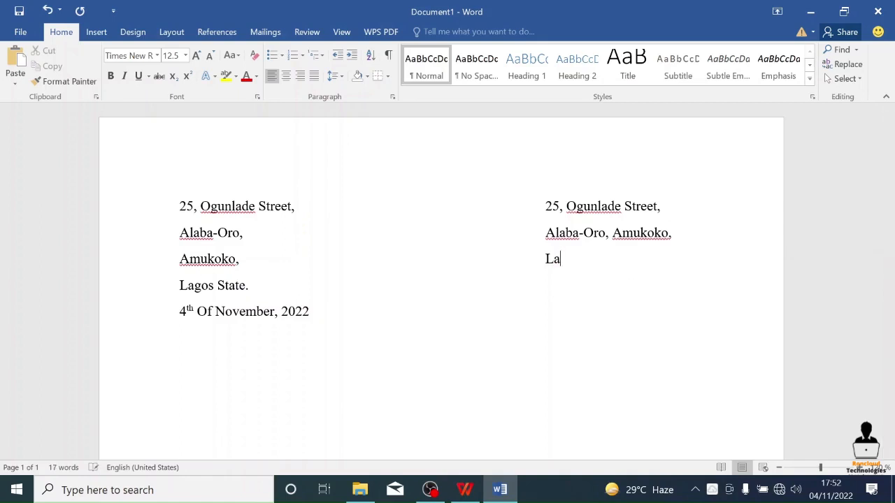
text(gos State.)
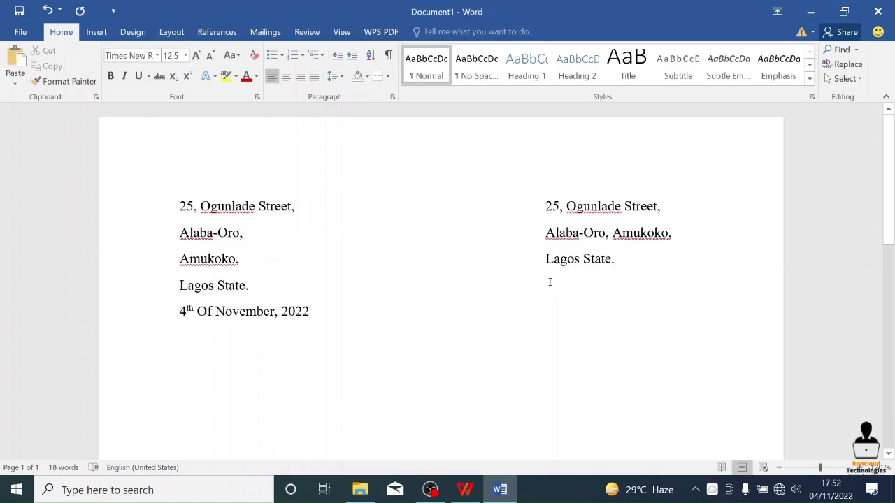
- Add the date "4th Of November, 2022" beneath the right-hand address, with the "th" in superscript
key(Return)
text(S)
key(BackSpace)
text(4)
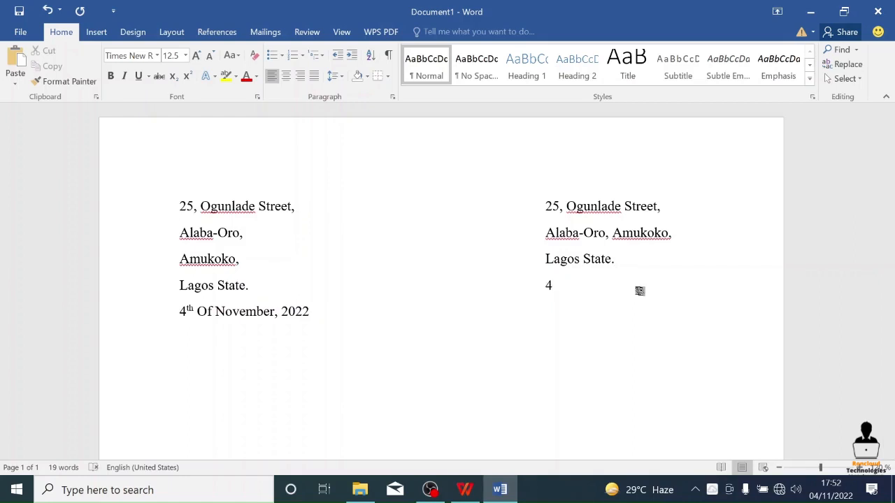
key(ctrl+shift+equal)
text(th)
key(ctrl+shift+equal)
text(Of Novembe)
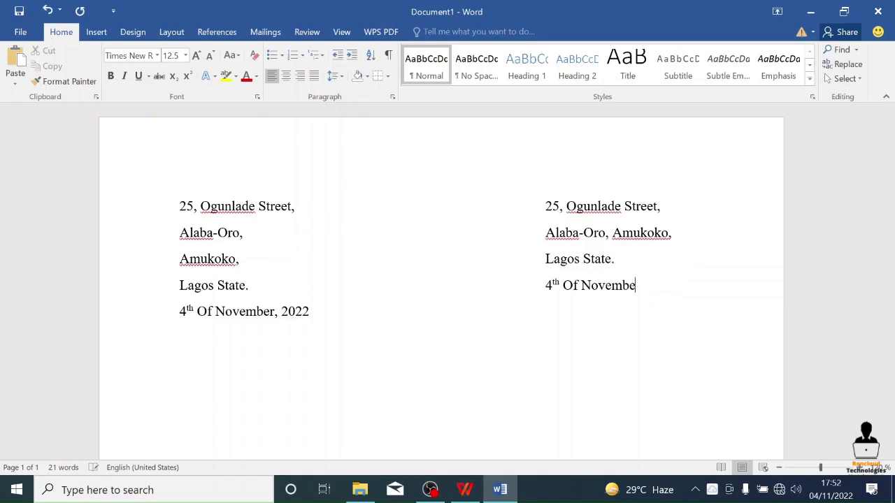
text(r, 2022)
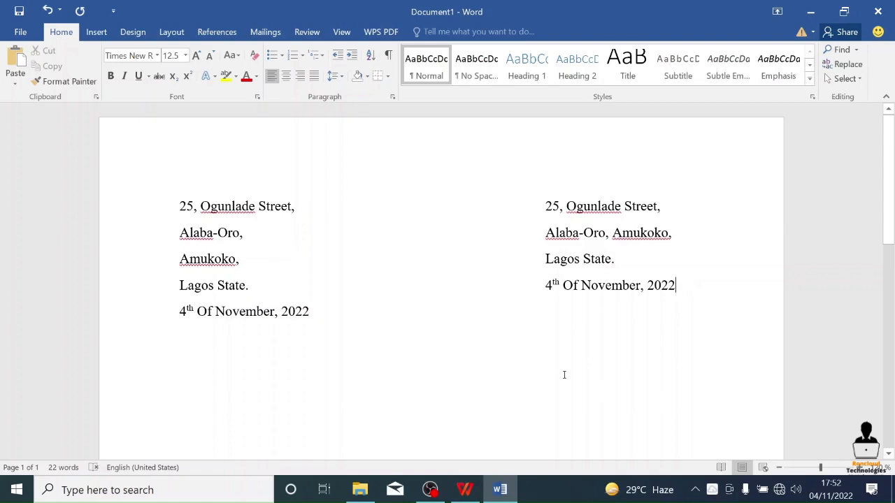
- Delete the text of the left-hand address and date line by line, keeping only the right-hand copy
click(763, 132)
drag(181, 205, 318, 207)
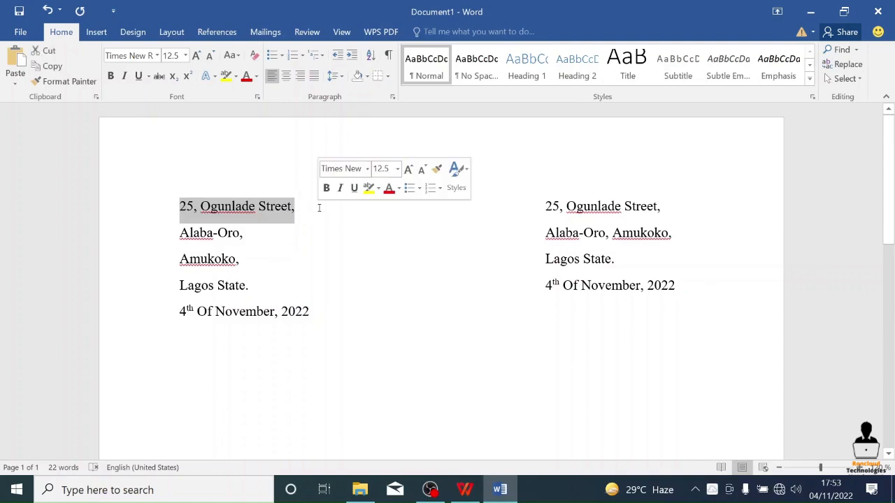
key(Delete)
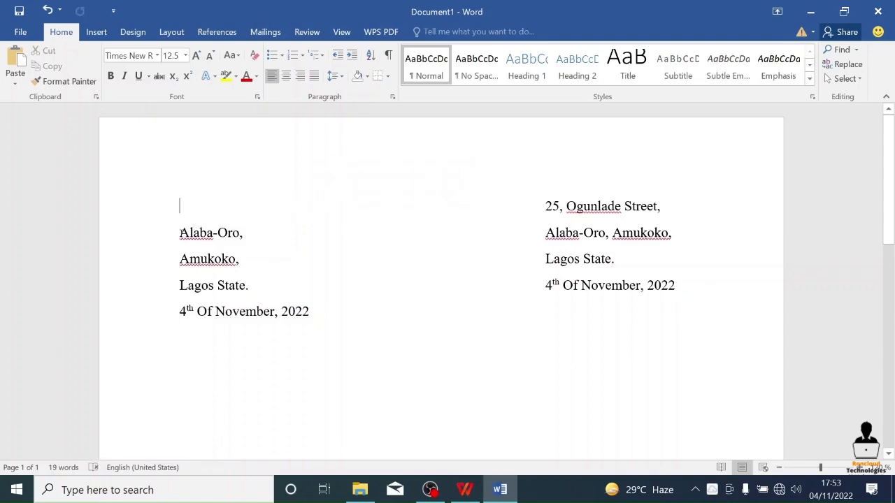
drag(180, 233, 259, 230)
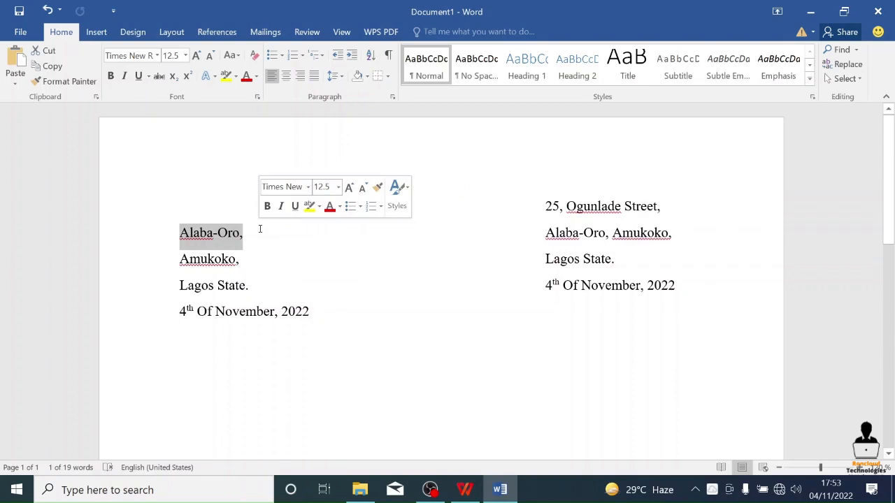
key(Delete)
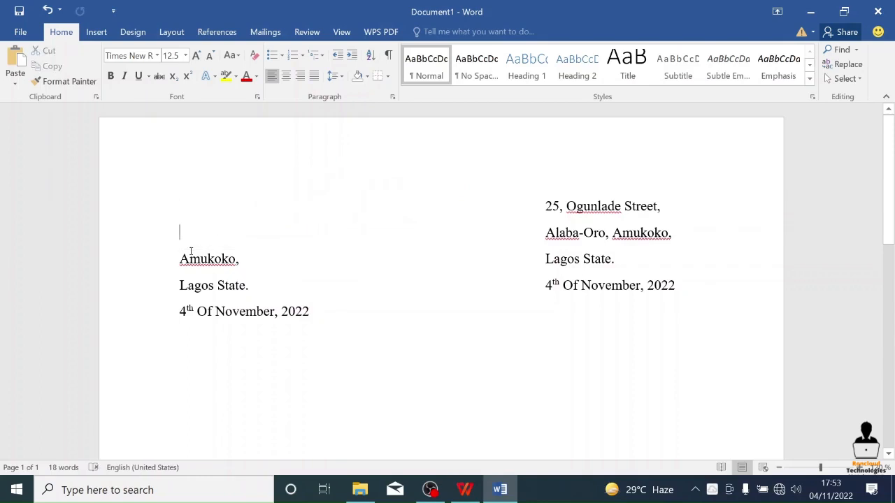
drag(181, 258, 260, 258)
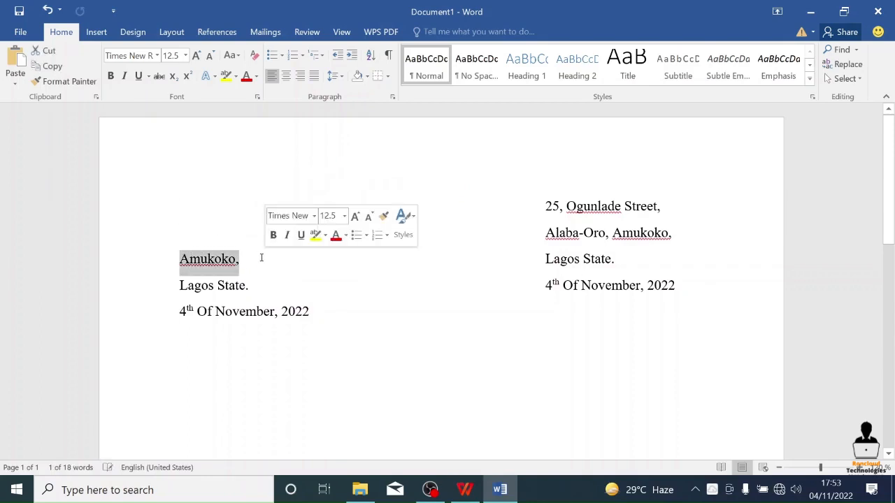
key(Delete)
drag(177, 285, 263, 280)
key(Delete)
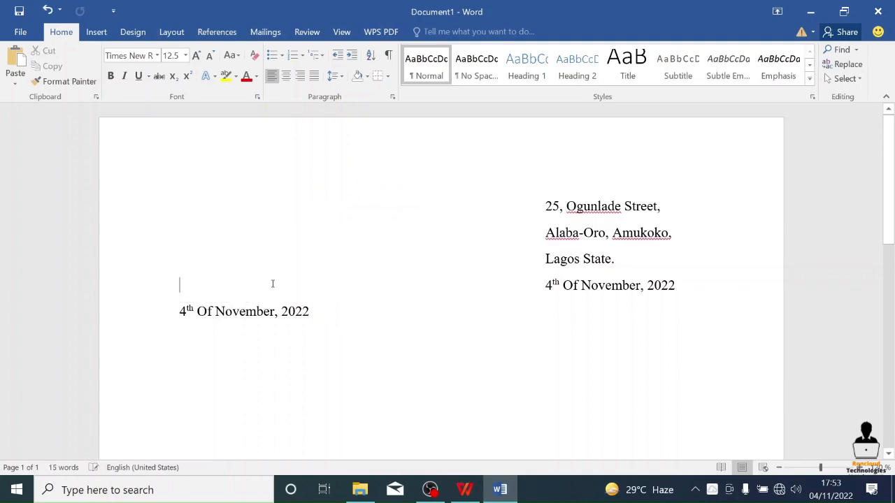
drag(181, 314, 359, 318)
key(Delete)
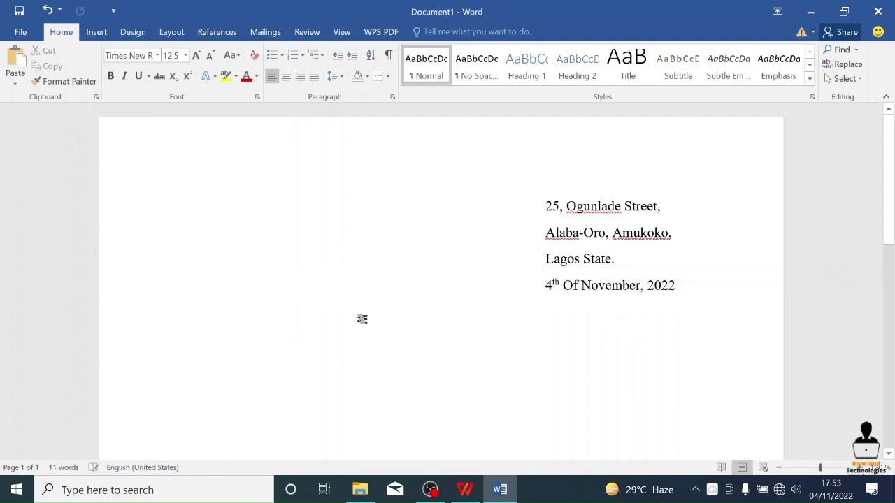
- End the date with a full stop and add "The Management" as the first line of the recipient's address at the left margin
key(BackSpace)
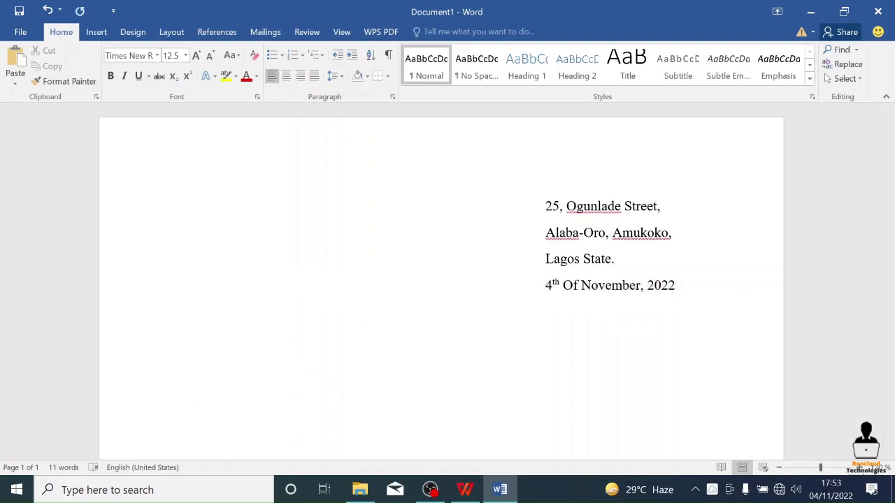
text(.)
key(BackSpace)
key(Return)
text(The Managemnet)
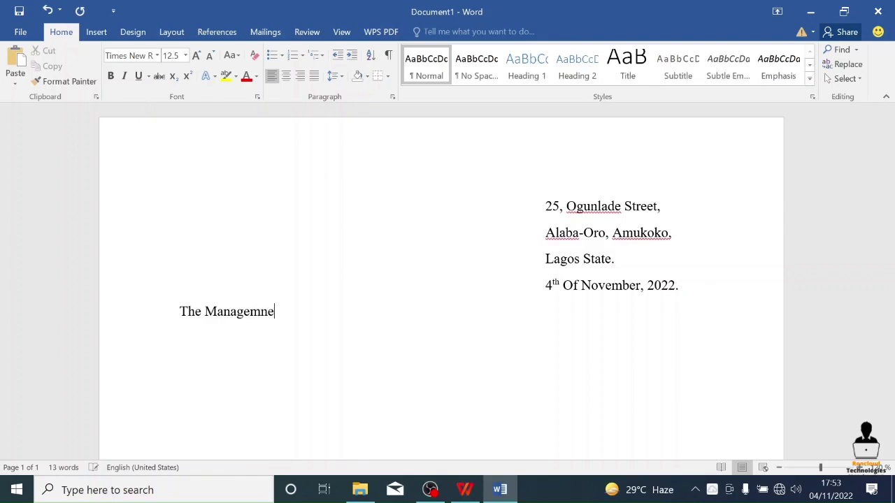
key(BackSpace)
key(BackSpace)
key(BackSpace)
text(ent)
- Add the company name "Roncloud Technologies" as the second line of the recipient's address
key(Return)
text(Roncloud )
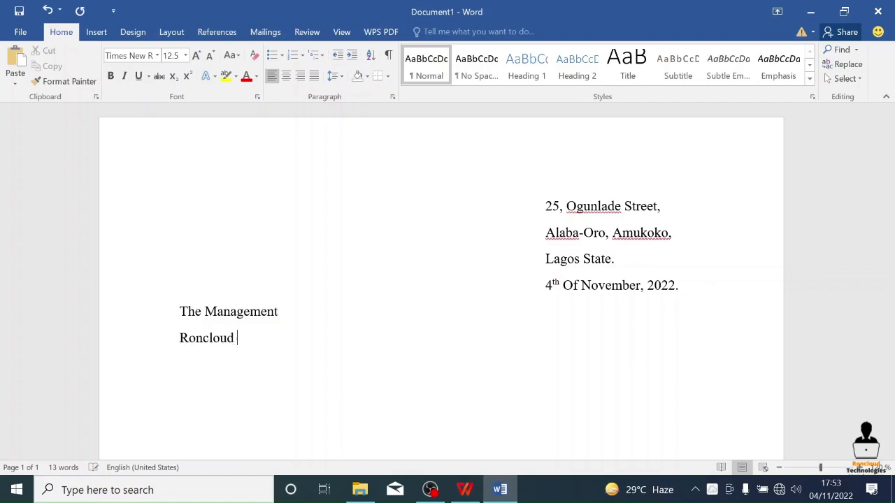
text(Technologies)
key(Return)
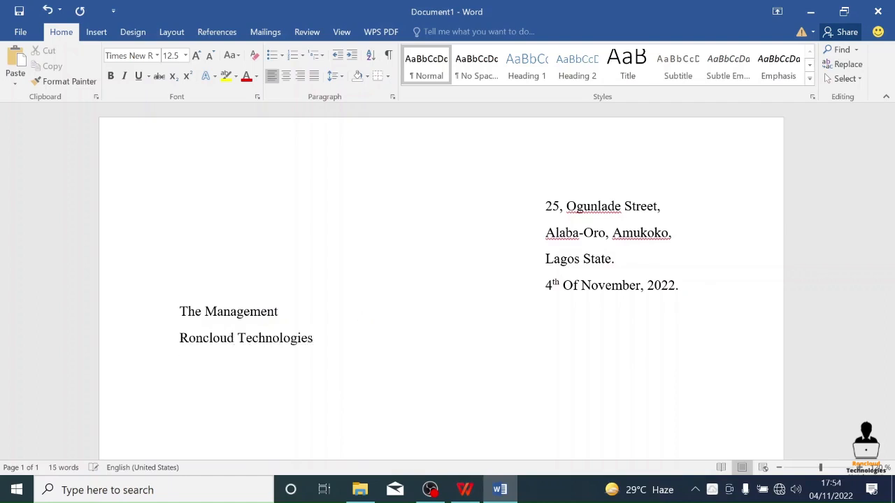
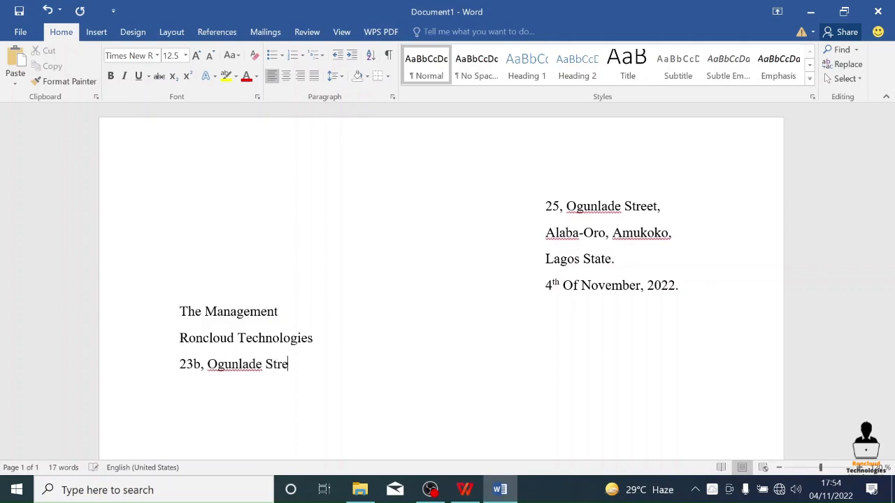
- Add the company's house number and street beneath its name, ending the line with a comma
key(Return)
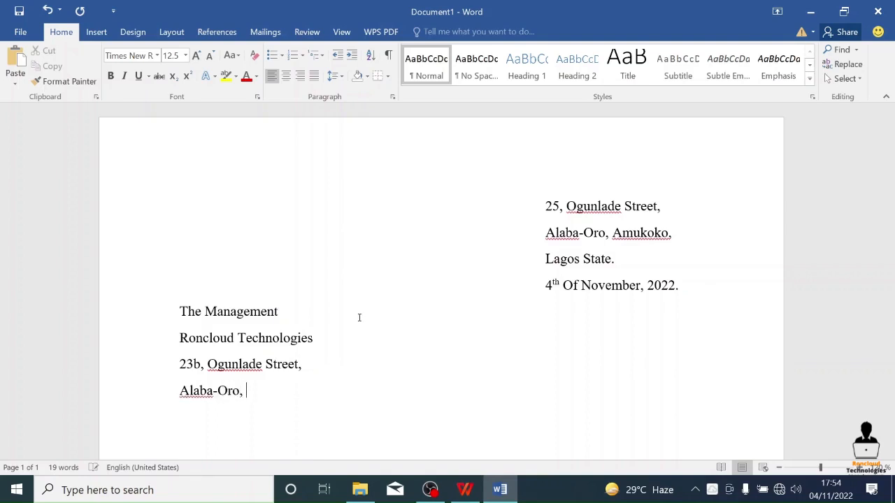
- Add the neighbourhood and town on one line beneath the recipient's street, each followed by a comma
key(Return)
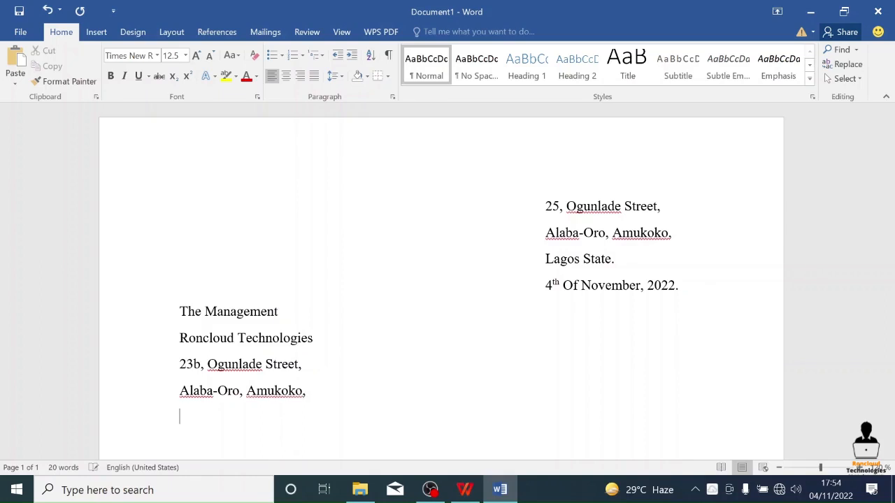
- Add the state name with a full stop as the last line of the recipient's address
text(Lagos Sta)
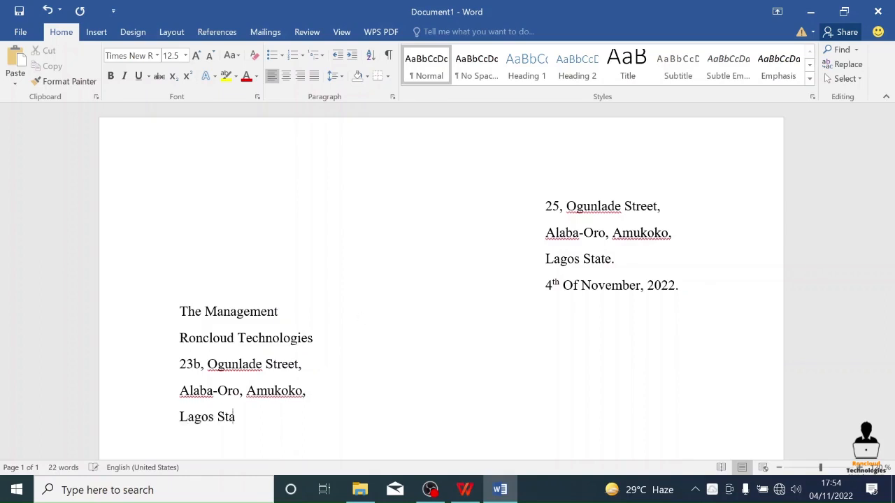
text(te.)
key(Return)
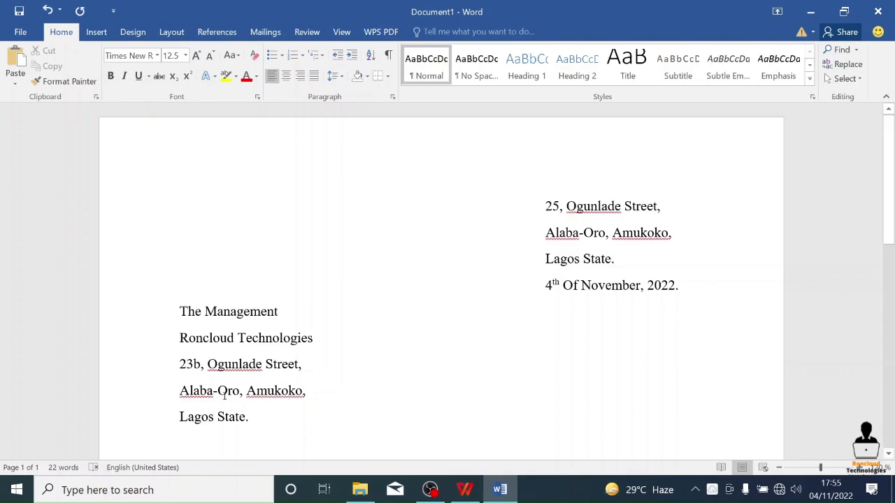
- Leave a blank line beneath the recipient's address and add the salutation "Dear Sir/Ma."
scroll(230, 393, down, 3)
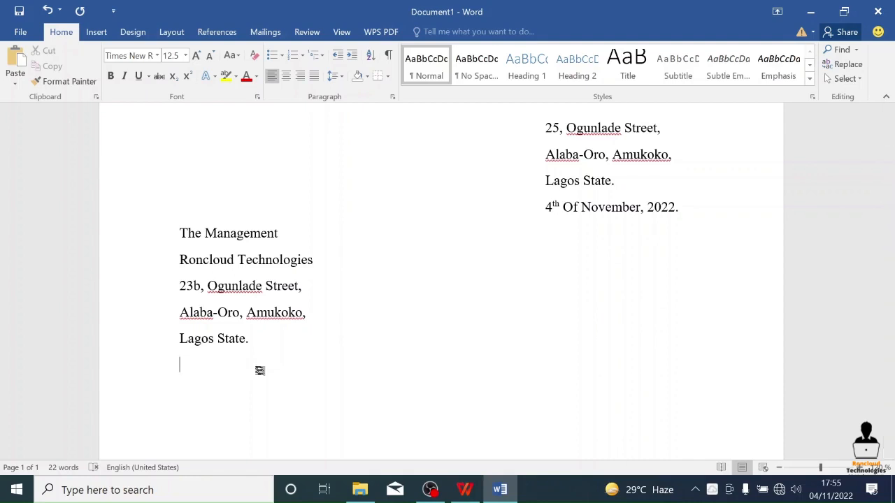
key(Return)
text(Dear Sir/Ma.)
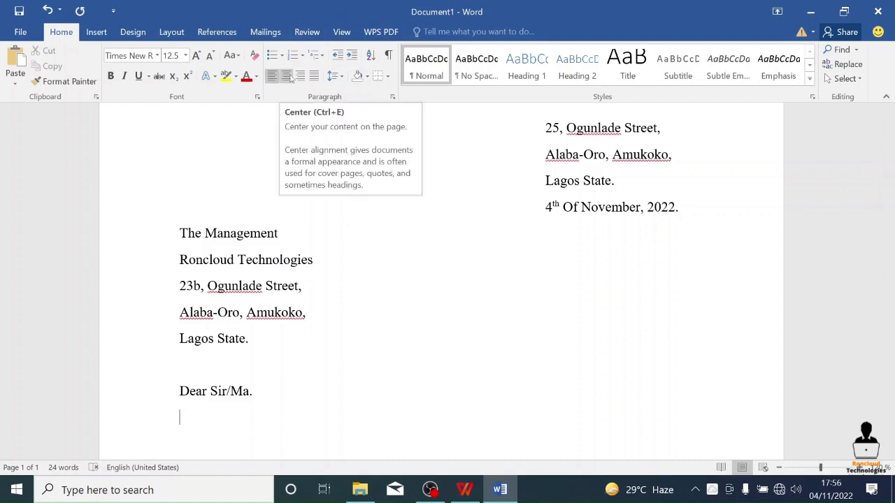
- Set the empty line beneath the salutation to centred alignment with bold and underline
key(ctrl+e)
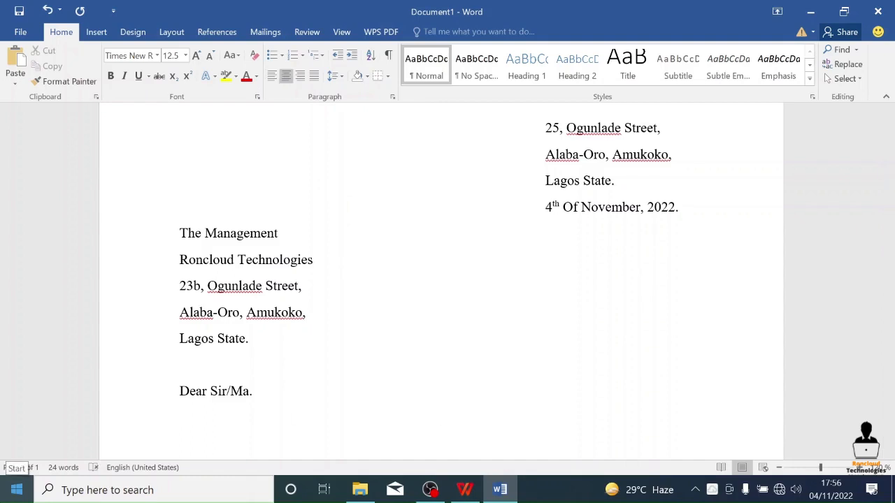
key(ctrl+b)
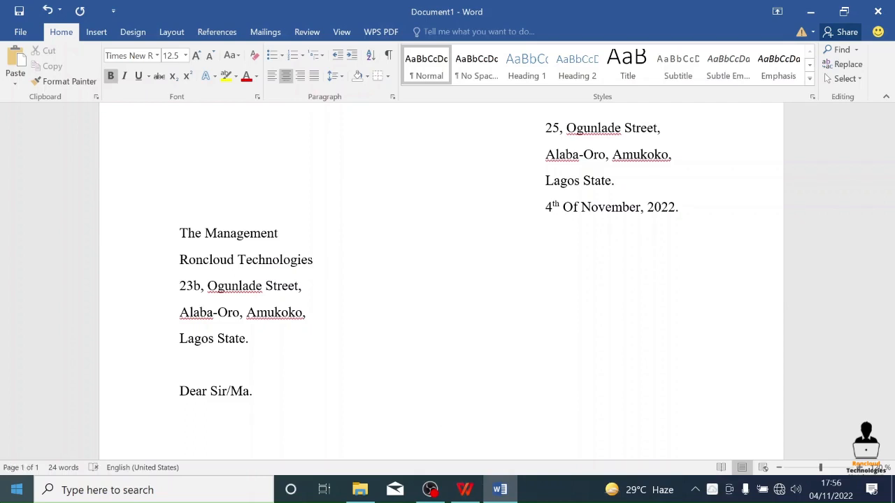
key(ctrl+u)
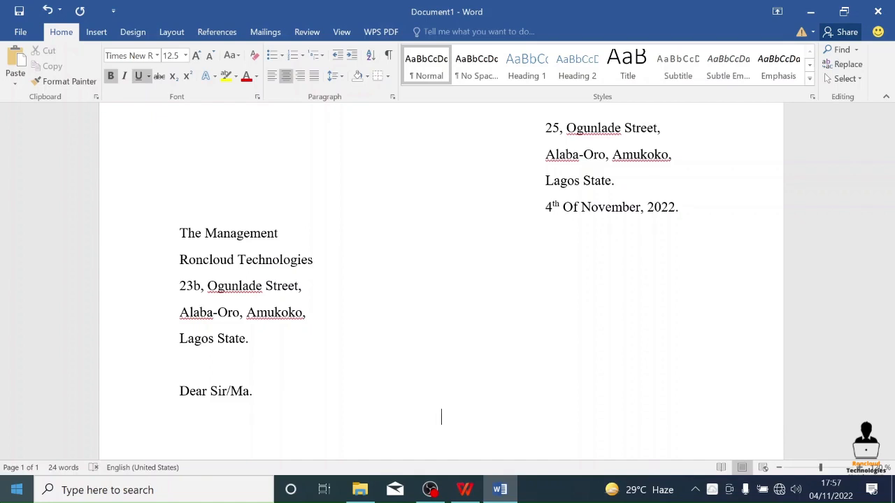
- Enter the heading "APPLICATION FOR THE POSITION OF AN ACCOUNTANT" on the centred line beneath the salutation
key(super+x)
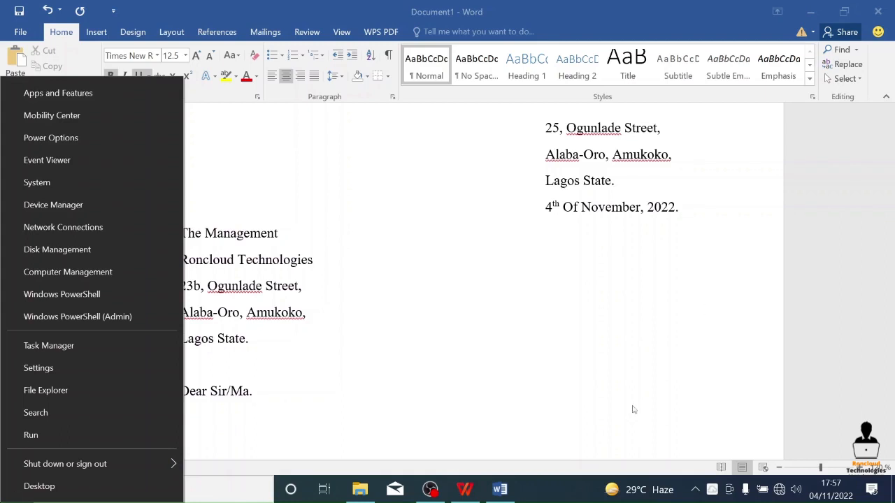
click(544, 415)
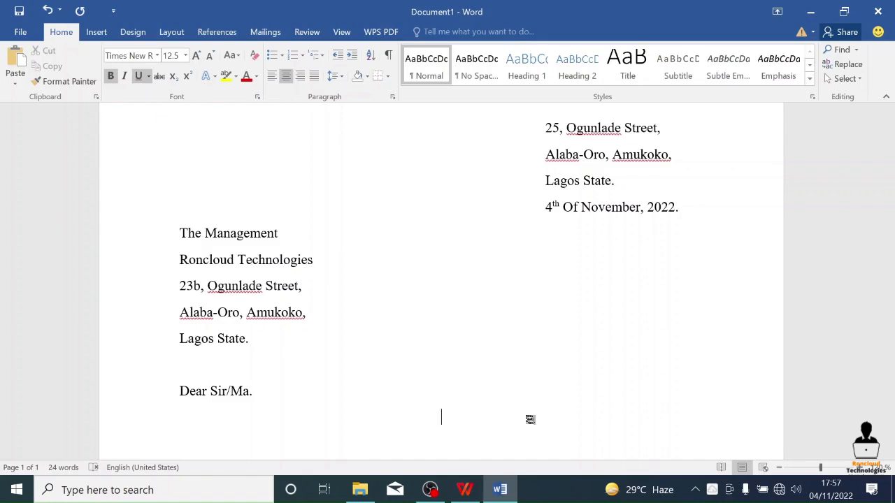
text(app)
key(BackSpace)
key(BackSpace)
key(BackSpace)
text(APPLICATION FOR )
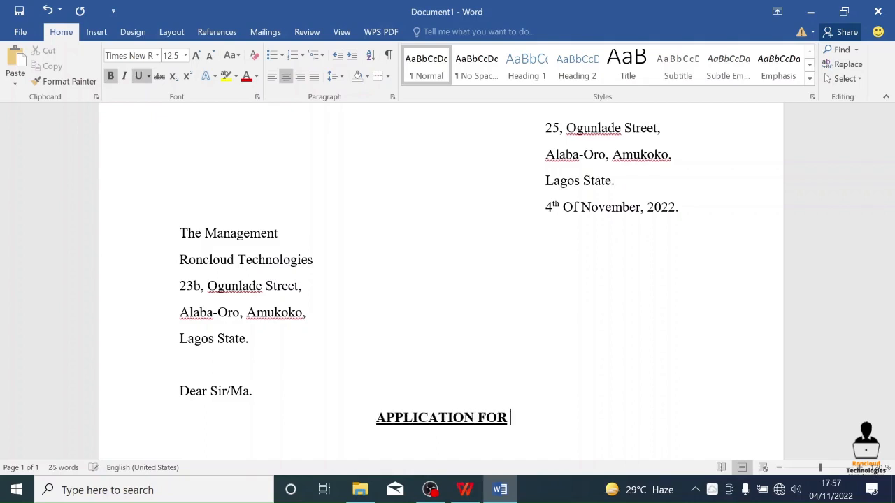
text(THE POS)
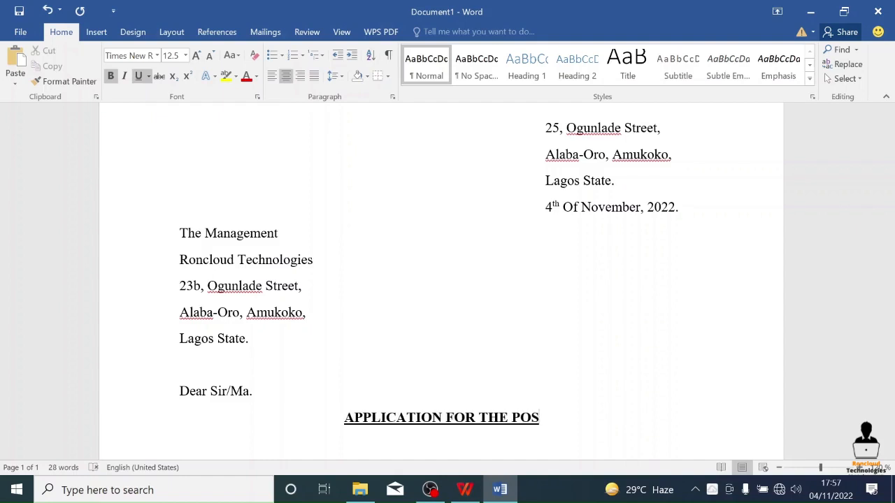
text(ITION )
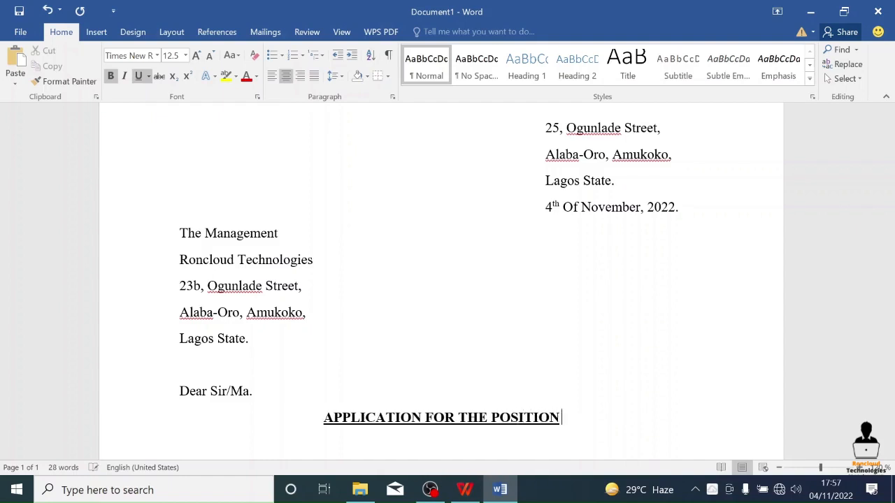
text(OF A)
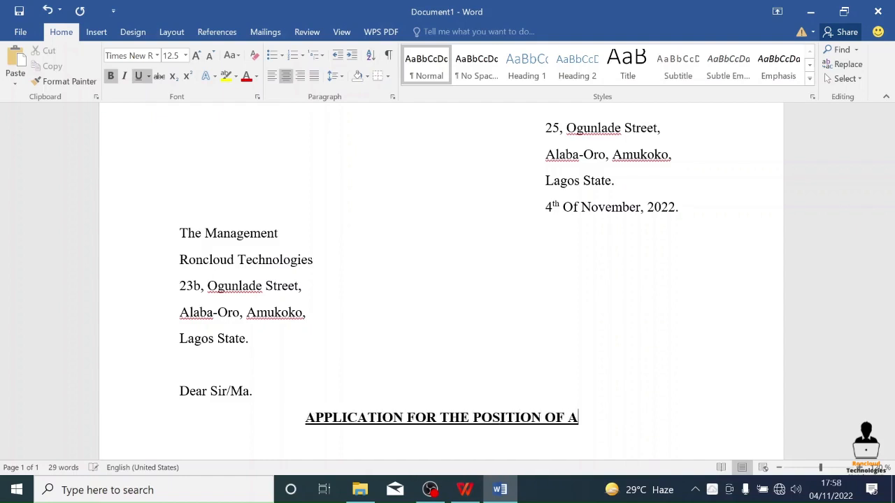
text(N ACCOUNTANT)
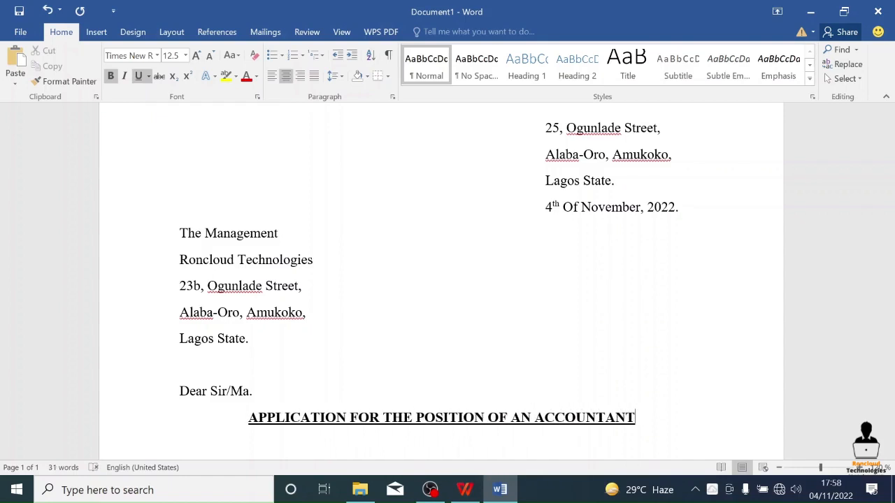
- Start a new line beneath the heading, left-aligned with bold and underline turned off
key(Return)
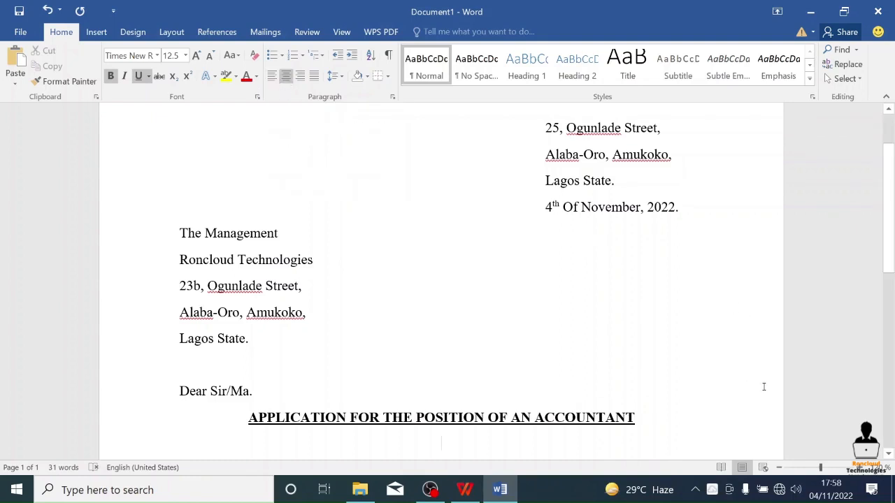
key(ctrl+l)
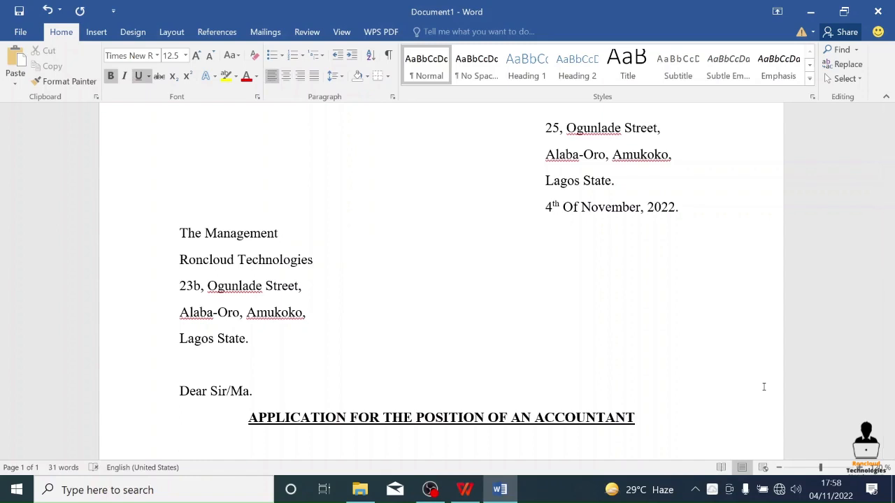
key(ctrl+b)
key(ctrl+u)
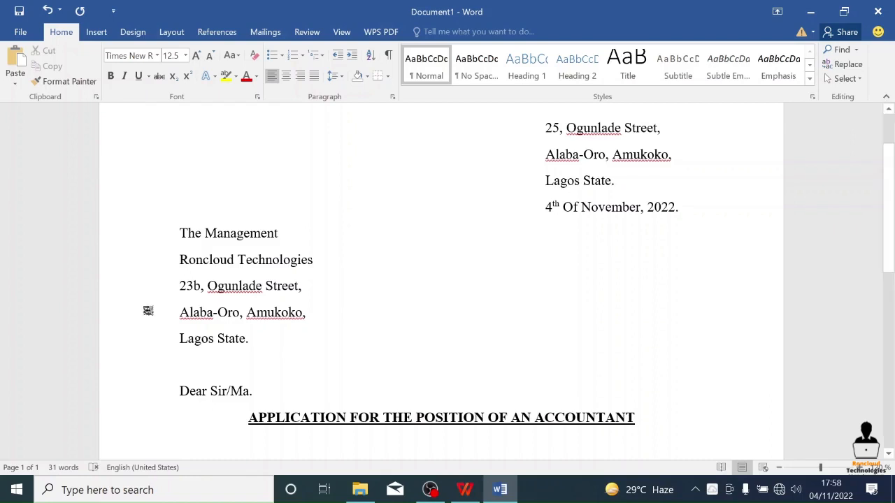
- Try to indent the empty line beneath the heading with tabs and compare the position with the sender's address
scroll(164, 328, down, 3)
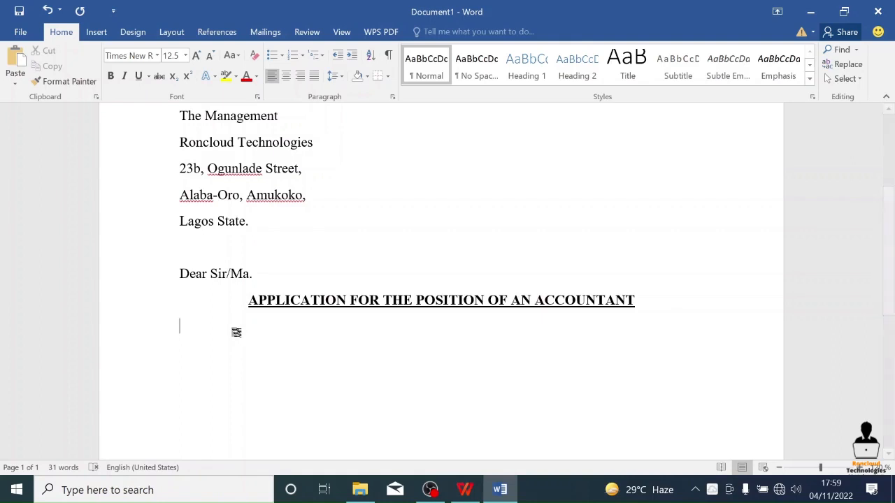
key(Tab)
key(Tab)
key(Tab)
key(Tab)
key(Tab)
key(Tab)
key(Tab)
key(Tab)
key(Tab)
key(BackSpace)
key(BackSpace)
key(BackSpace)
key(BackSpace)
key(BackSpace)
key(BackSpace)
key(BackSpace)
key(BackSpace)
key(BackSpace)
scroll(546, 352, up, 5)
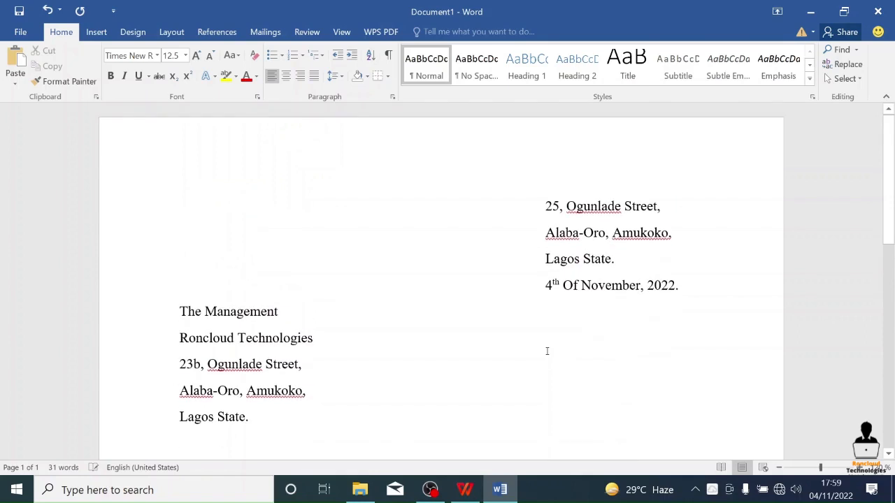
scroll(541, 213, down, 4)
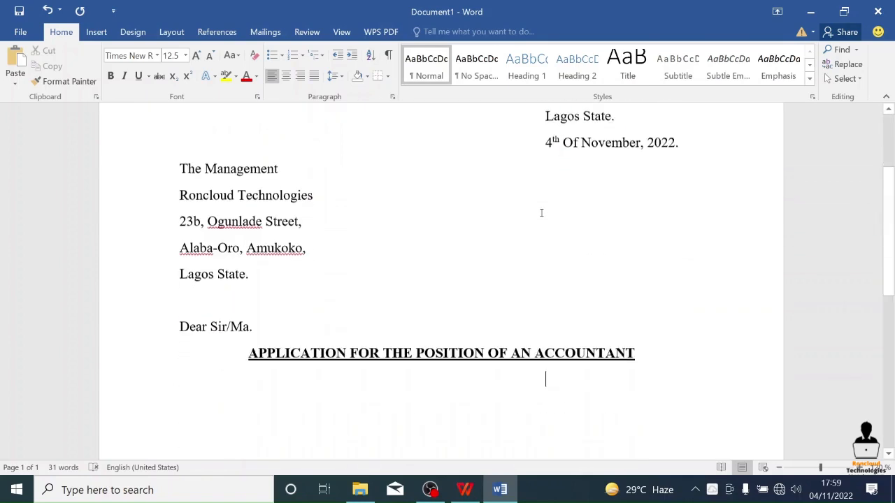
scroll(542, 122, up, 2)
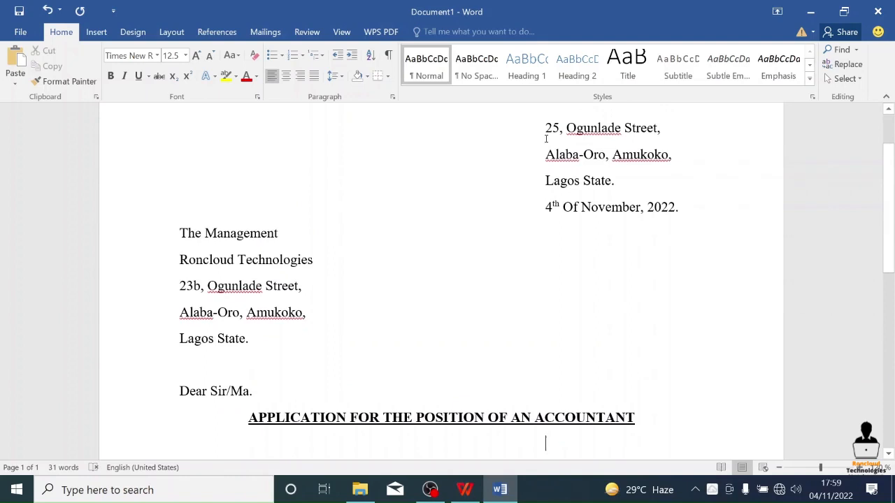
scroll(563, 222, down, 4)
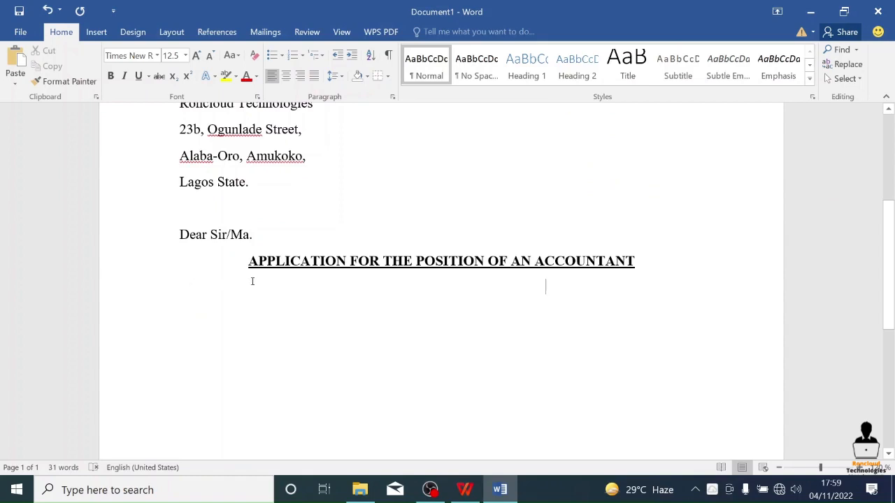
- Try a smaller indent at the start of the empty line beneath the heading
click(187, 294)
key(Tab)
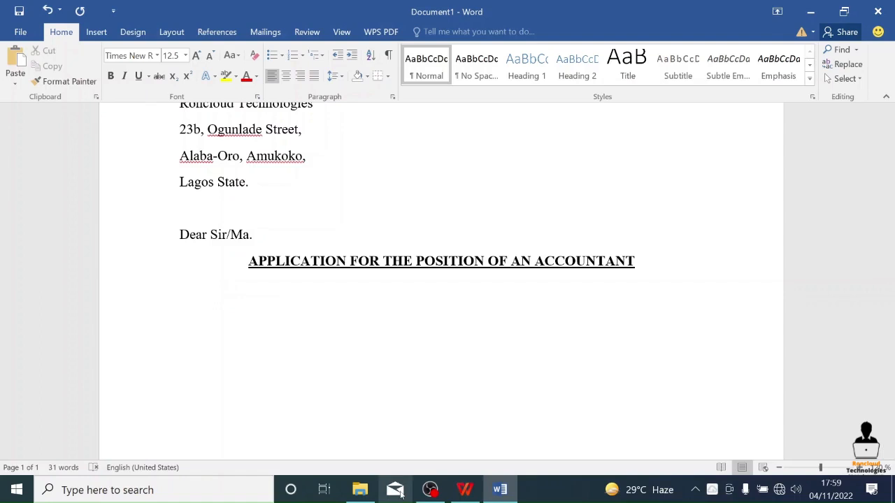
scroll(538, 331, up, 5)
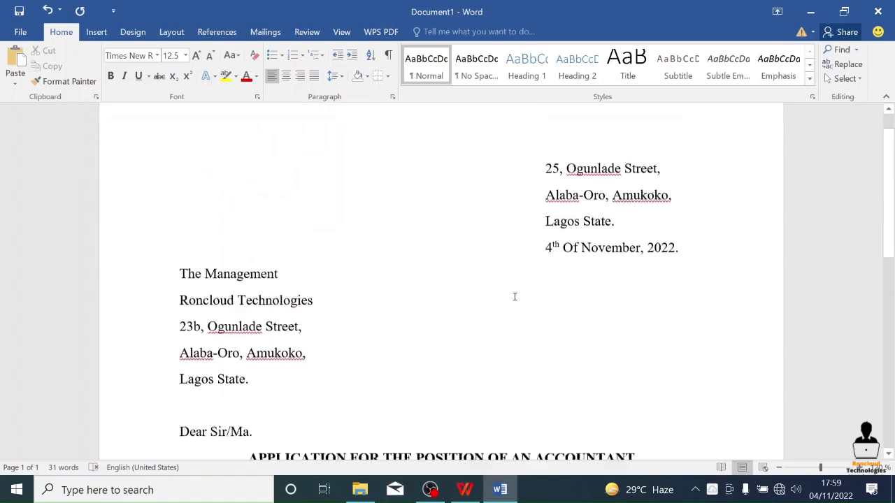
scroll(344, 363, down, 5)
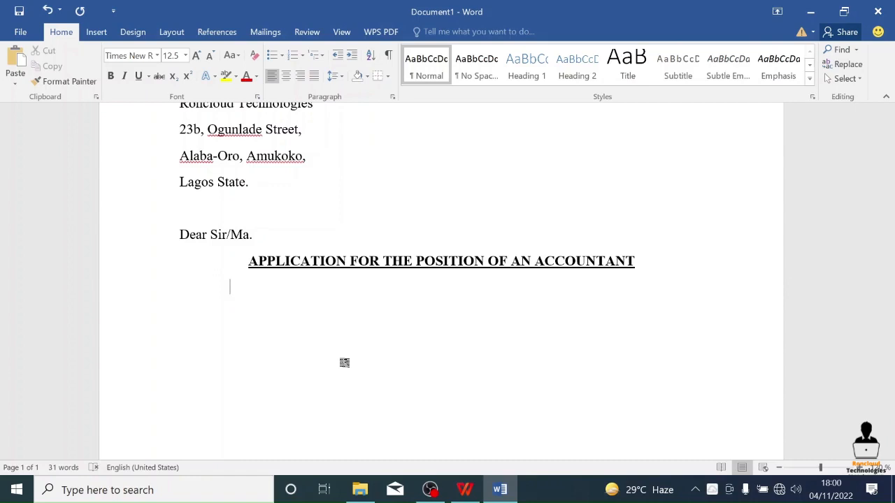
- Try a tab on the empty line in centred alignment, undo it, and return the line to left alignment without an indent
key(ctrl+e)
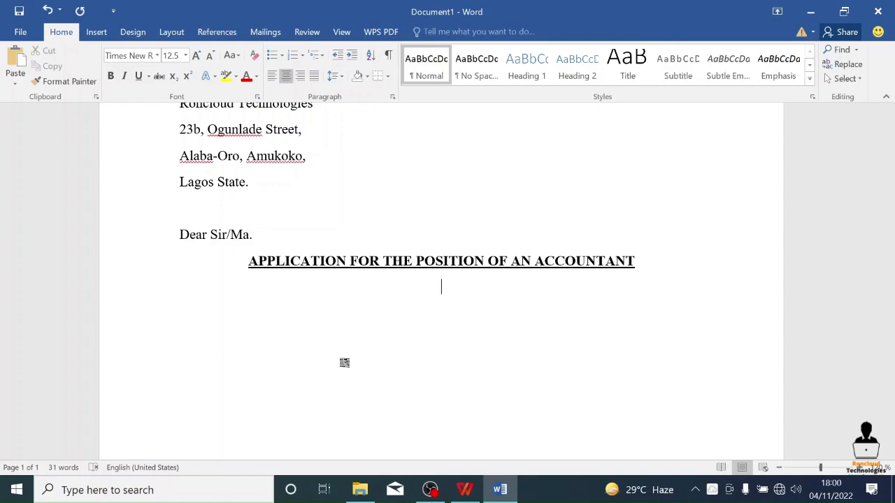
key(Tab)
key(ctrl+z)
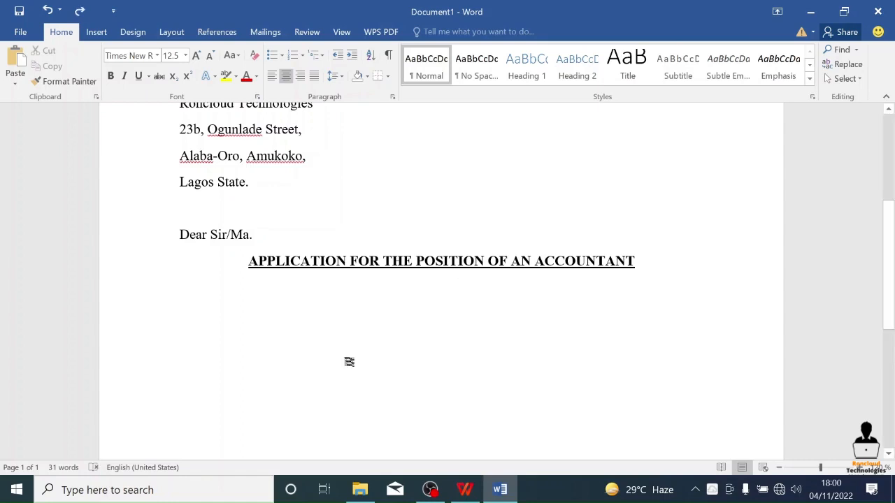
key(ctrl+l)
key(BackSpace)
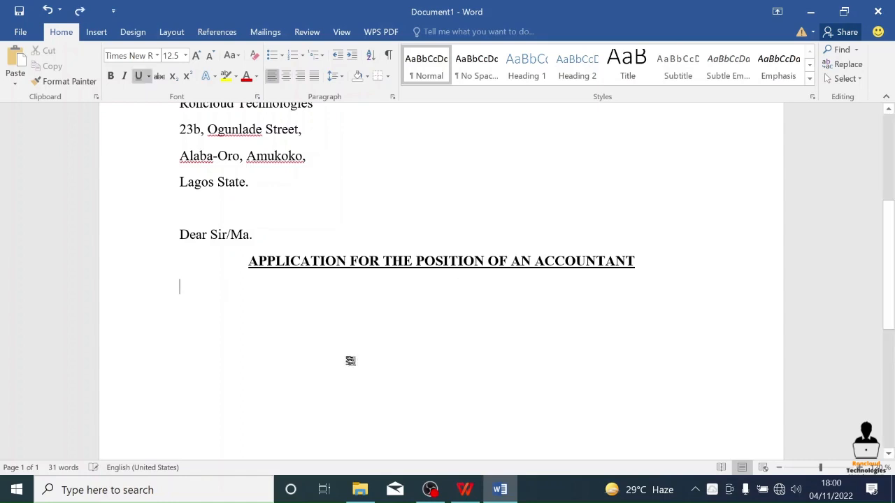
- Try an underlined tab on the empty line in left and in centred alignment, undo both, and restore left alignment
scroll(350, 362, up, 4)
scroll(389, 373, down, 5)
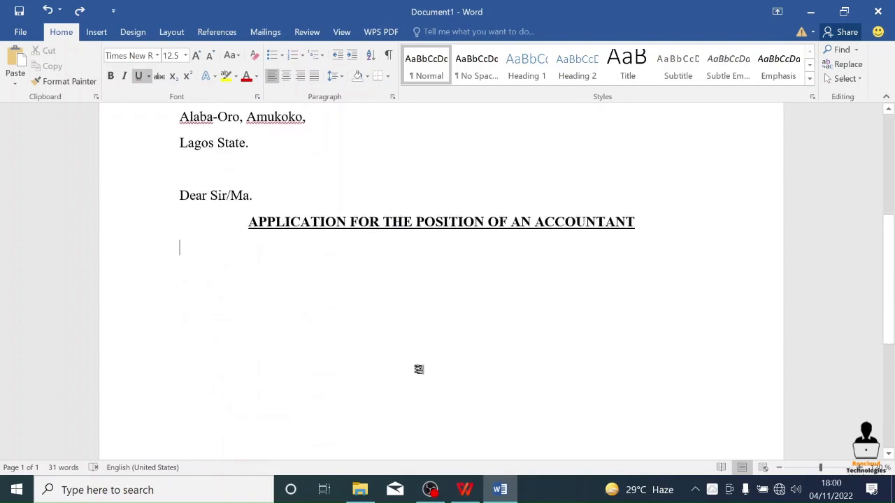
key(Tab)
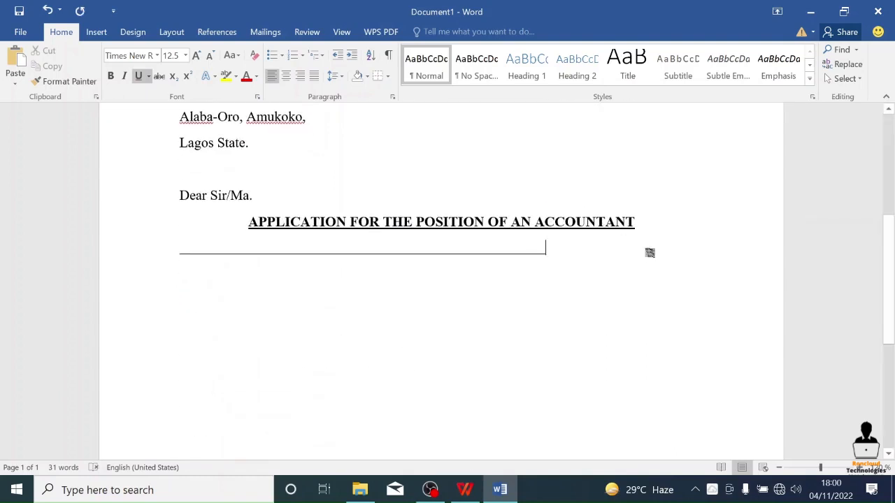
key(ctrl+z)
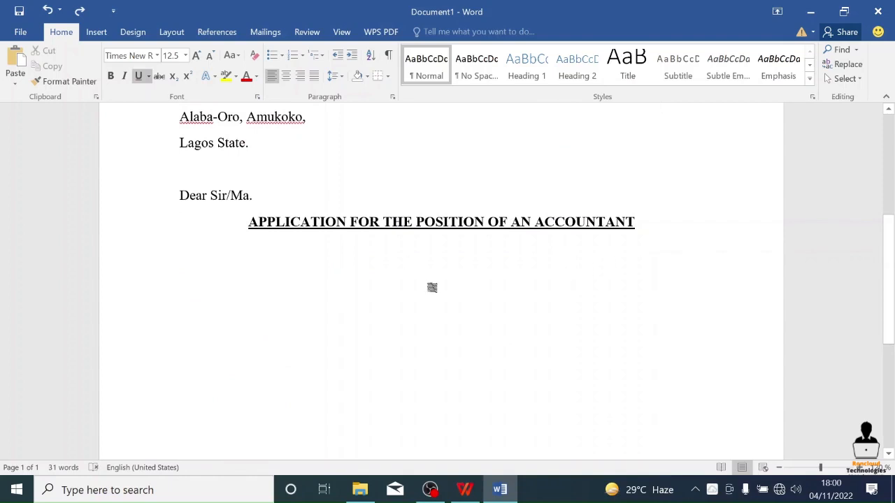
key(ctrl+e)
key(Tab)
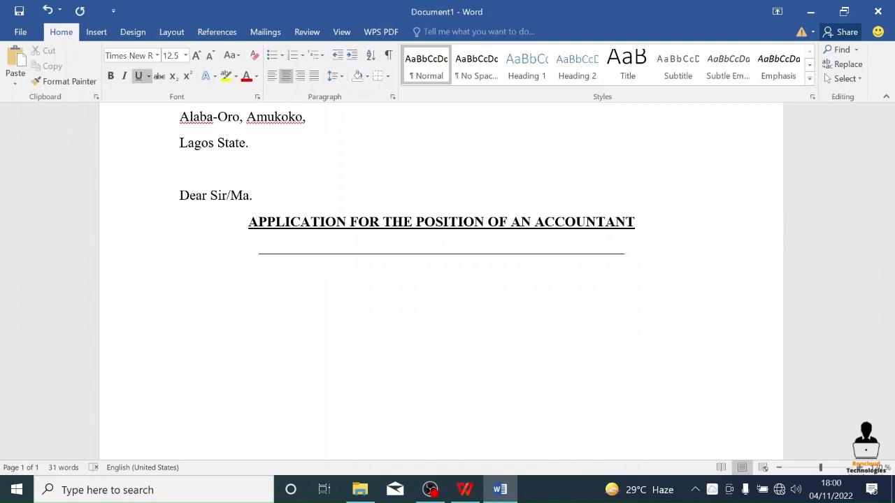
key(ctrl+z)
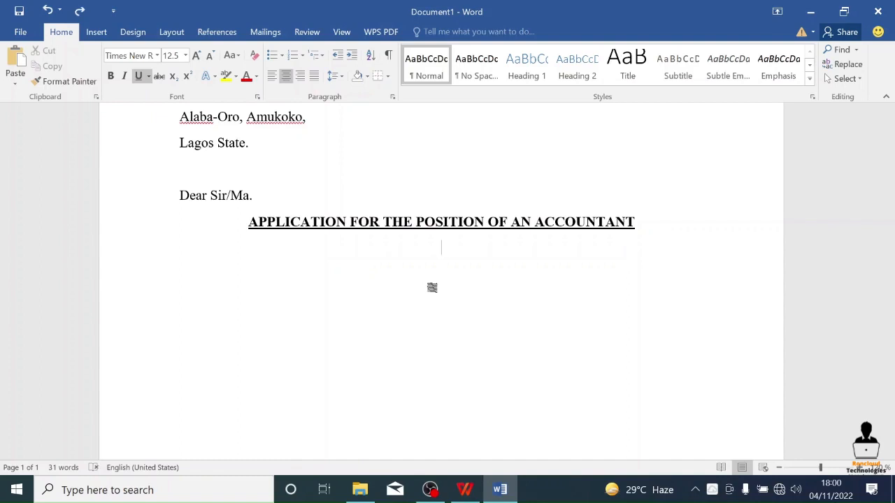
key(ctrl+l)
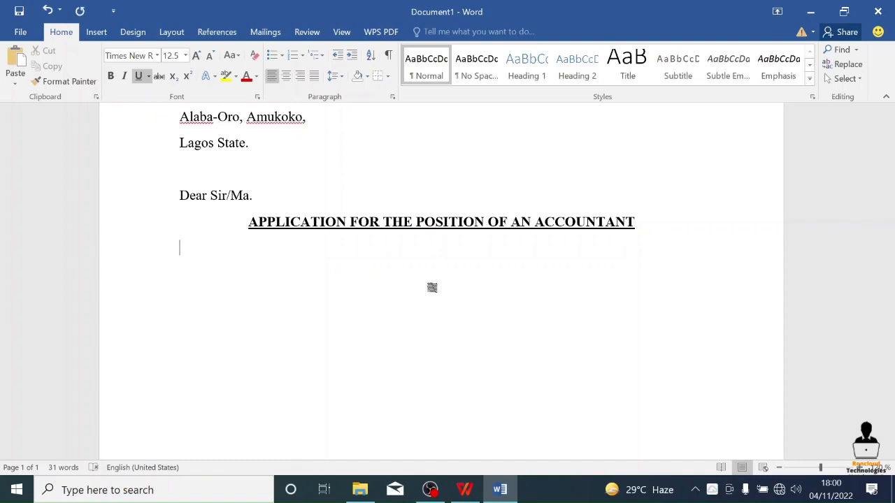
- Turn off underline and begin an indented body paragraph beneath the heading with the words "Lorem ispum"
key(ctrl+u)
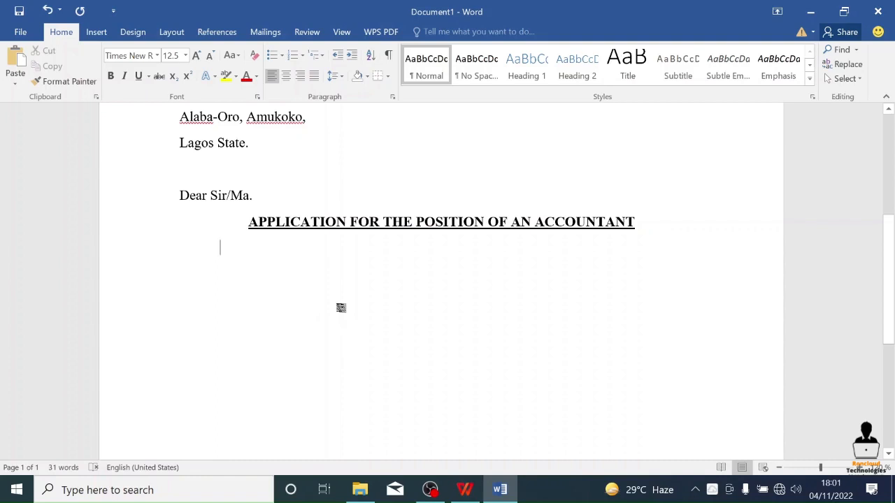
text(IO)
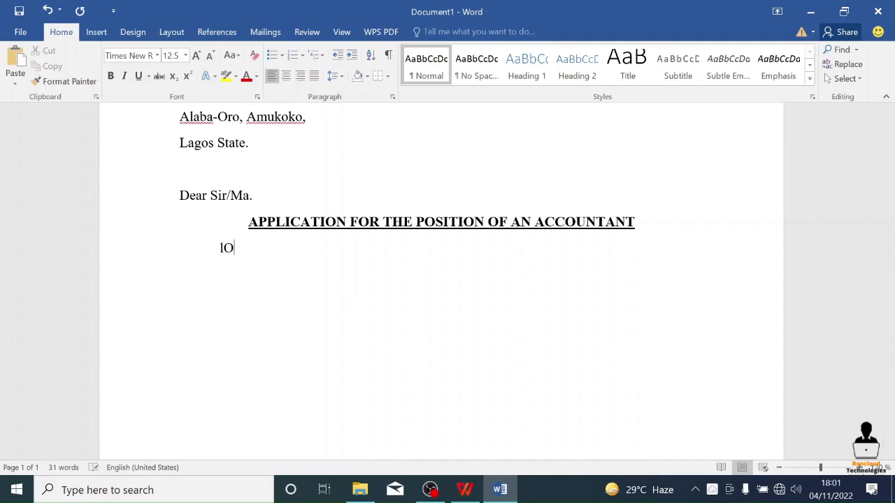
key(BackSpace)
key(BackSpace)
text(Lorem is)
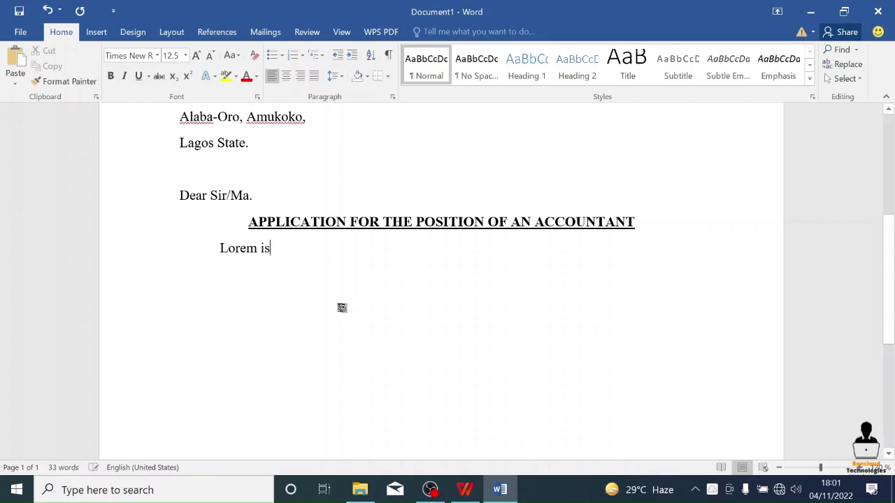
text(pum lsjfjasdlksjakljfklsdlfj)
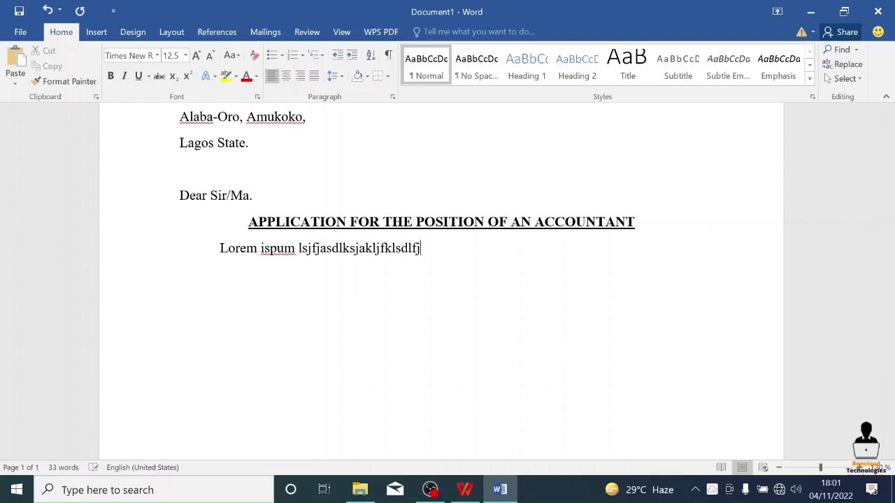
text( dlnvalsflsdjkl)
- Continue the body paragraph with random filler words until the text wraps onto a second line
text(ljfals)
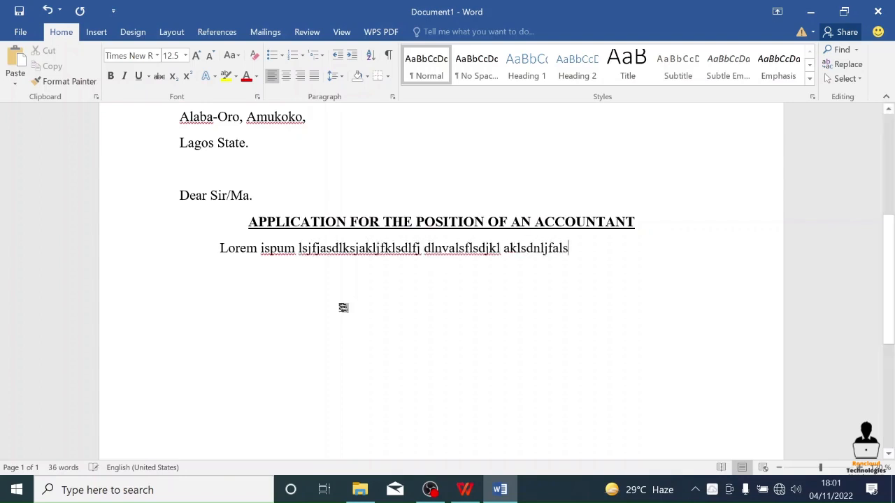
text(;k jnfsd anfasfnlasjnjsklfjklasjd;lf)
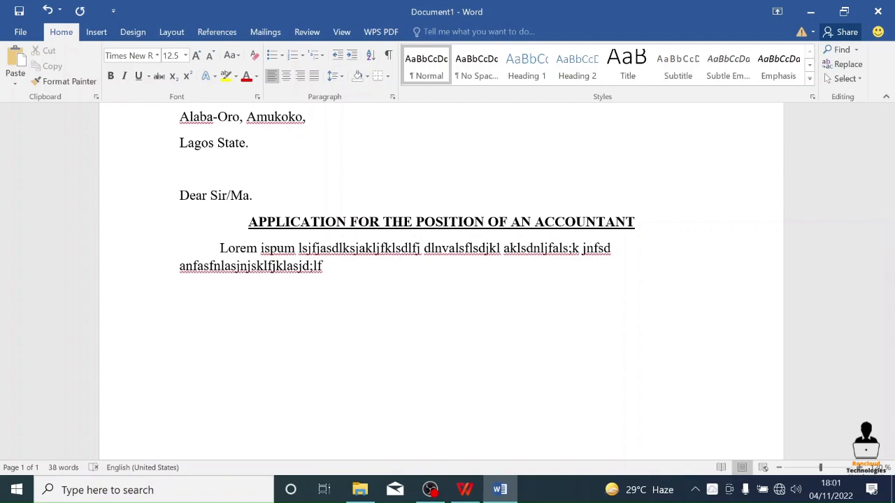
- Split the long filler word at the start of the paragraph's second line with a space, leaving "anfasfnlasjnjskl" and "fjklasjd;lf"
key(Left)
key(Left)
key(Left)
key(Left)
key(Left)
key(Left)
key(Left)
key(Left)
key(Left)
key(Left)
key(Left)
key(Left)
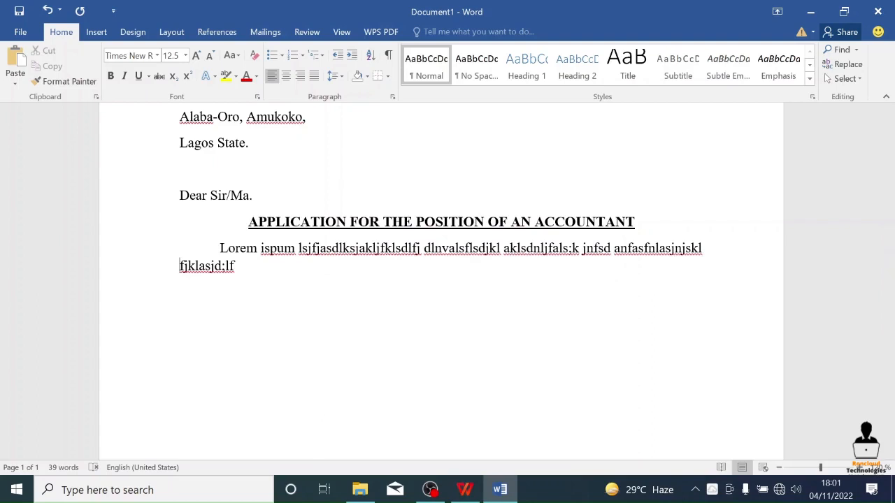
- Extend the first body paragraph onto a third line with more random filler words, from "fasfkskah" to "lsakdnfs"
key(Right)
key(Right)
key(Right)
key(Right)
key(Right)
key(Right)
key(Right)
key(Right)
key(Right)
key(Right)
key(Right)
text(fasfkskah jfkhas)
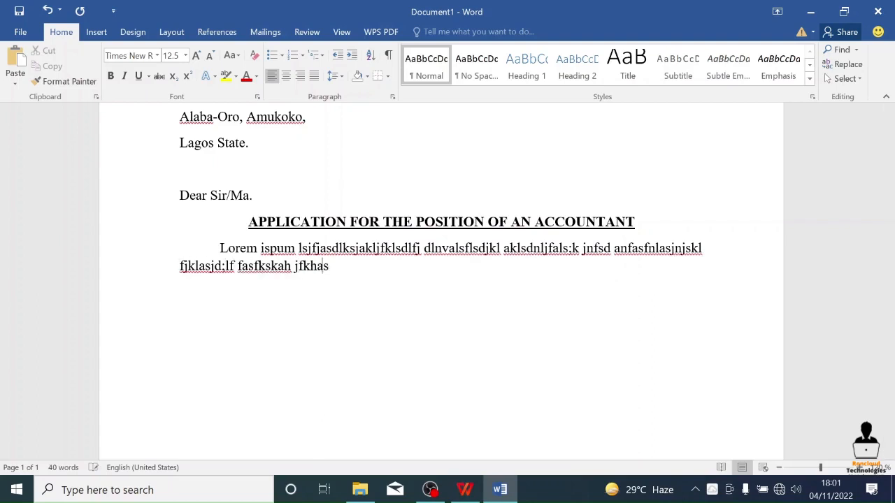
text(djkfhks)
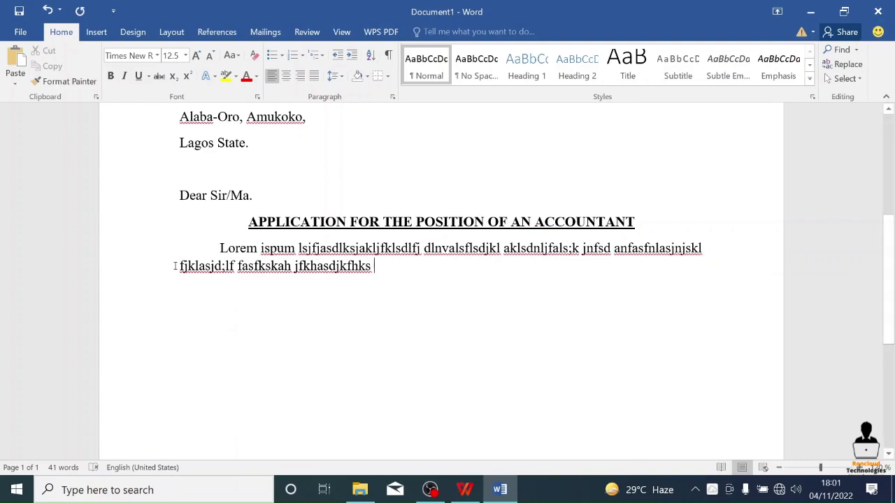
text(sadhjkfa)
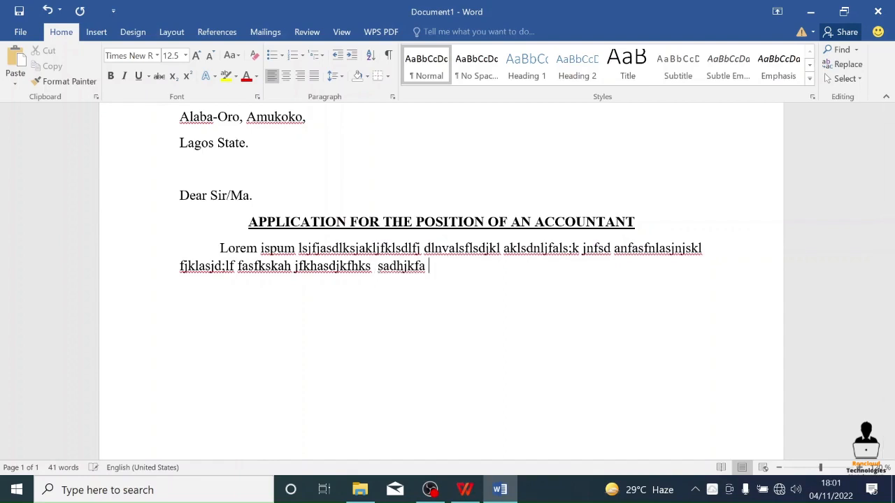
text( ksjadnjkfhkj asfhhj ajshfla)
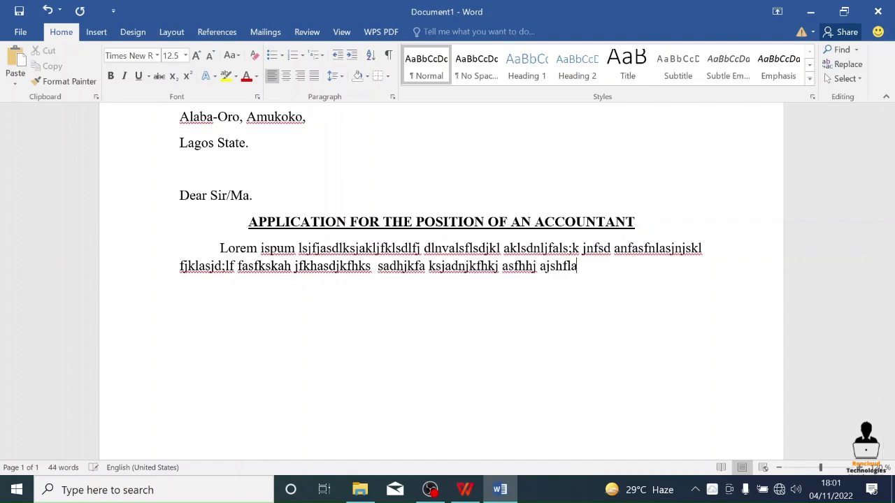
text(s nasdfklhl skandl )
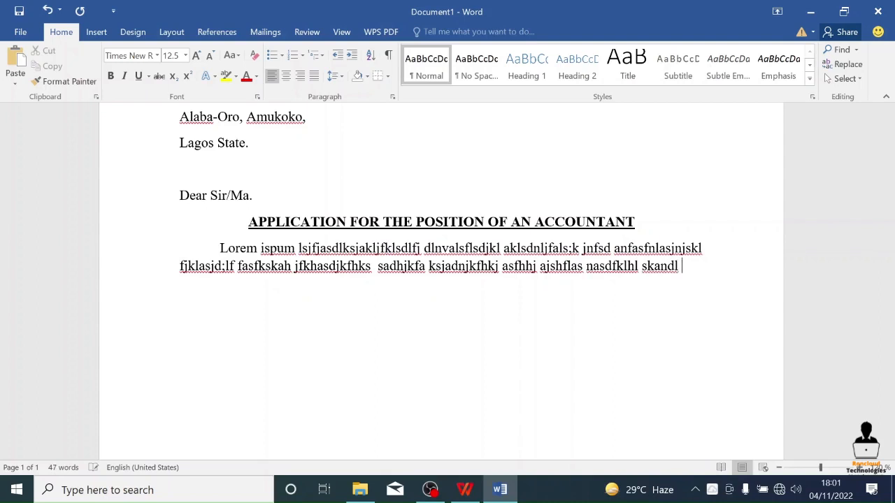
text(khaslj fasdfklanskln flanl kasdf)
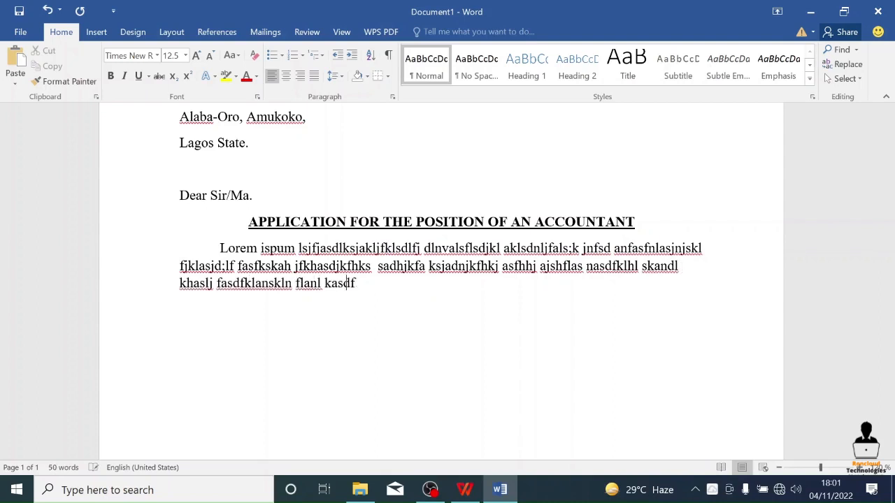
text(nlfh klaslf asdhk)
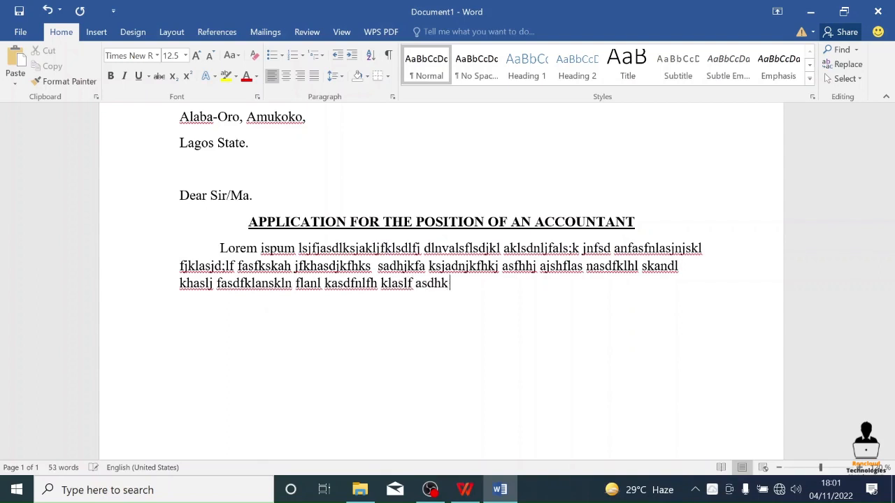
text( kj lsakdnfs)
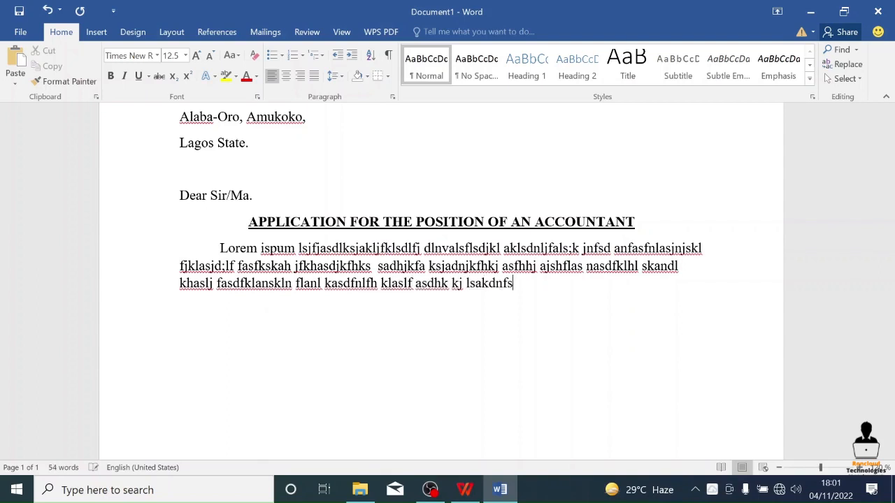
- Add a second indented body paragraph of random filler words, from "Fasdfgfdsgdfgsd" to "klsadflhkfgasdukgha", filling two lines
key(Return)
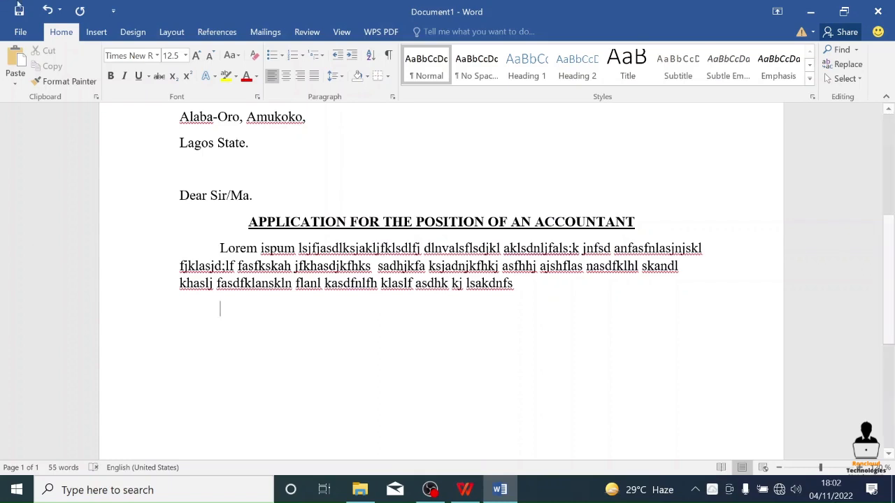
text(fasdf)
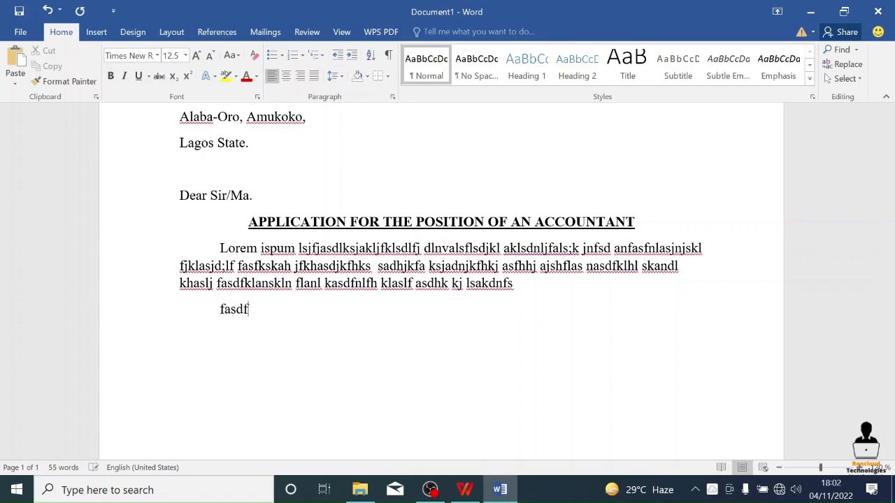
text(gfdsgdfgsd as)
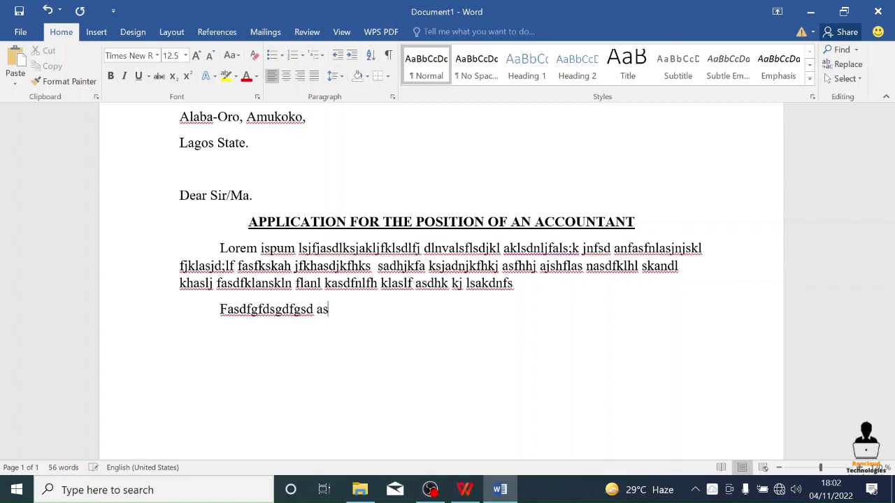
text(dfknhaksh asdklfhla klas)
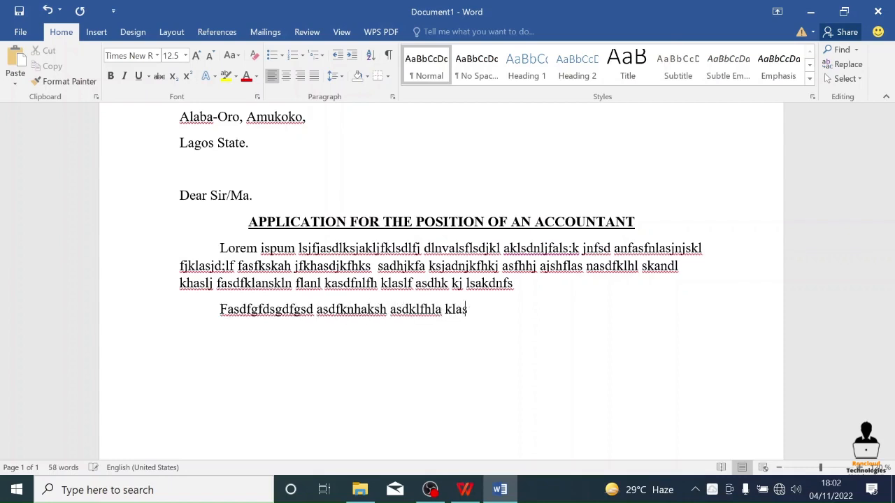
text(nhk laskdfla aklsdkl)
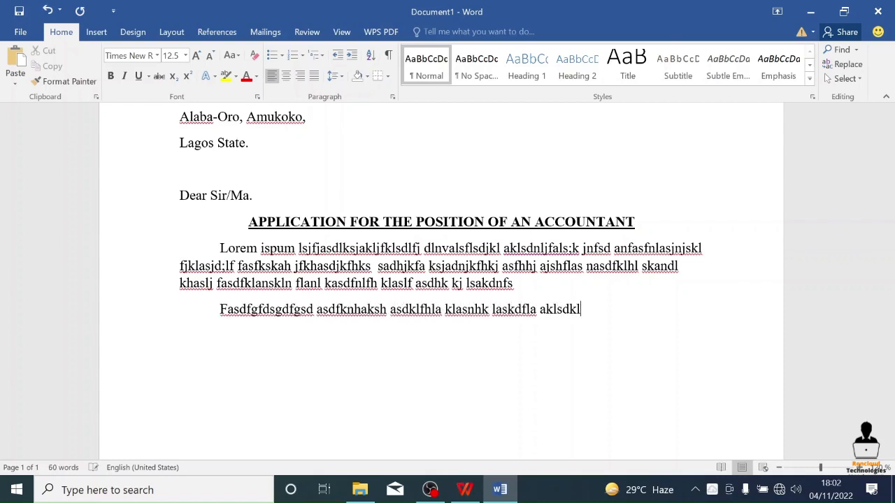
text( fhasld ashfdkl aksdn)
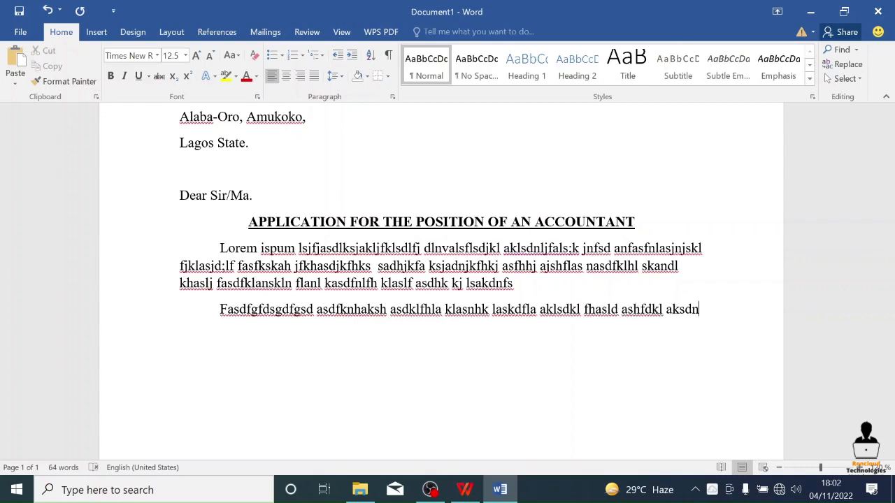
text(sfad)
key(BackSpace)
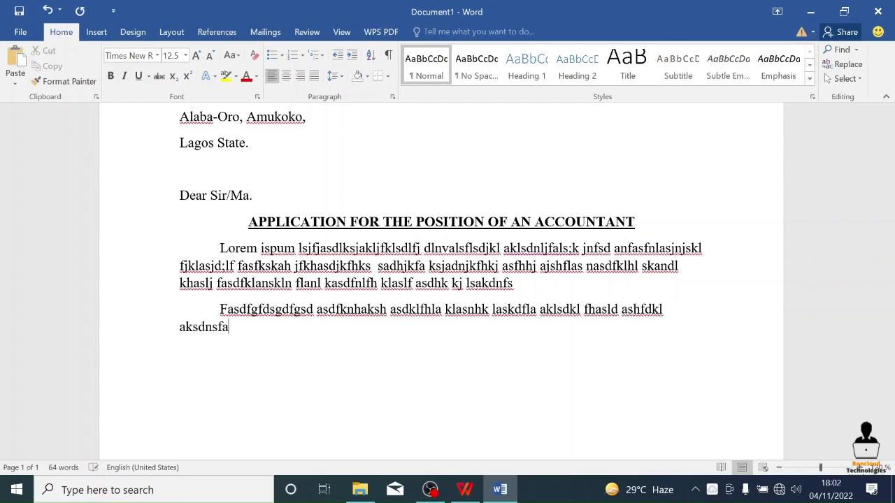
text(asdkjkl lasdkjlf)
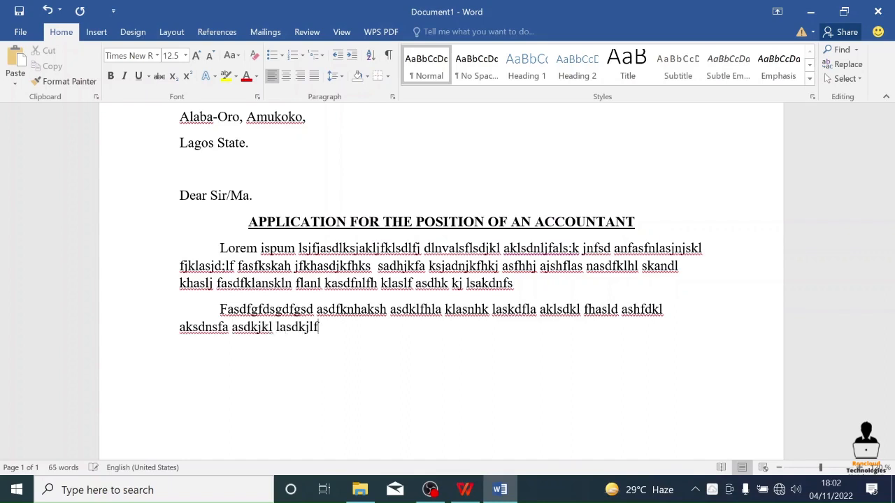
text( lkjakls aksldfklj lkajdkl lkans)
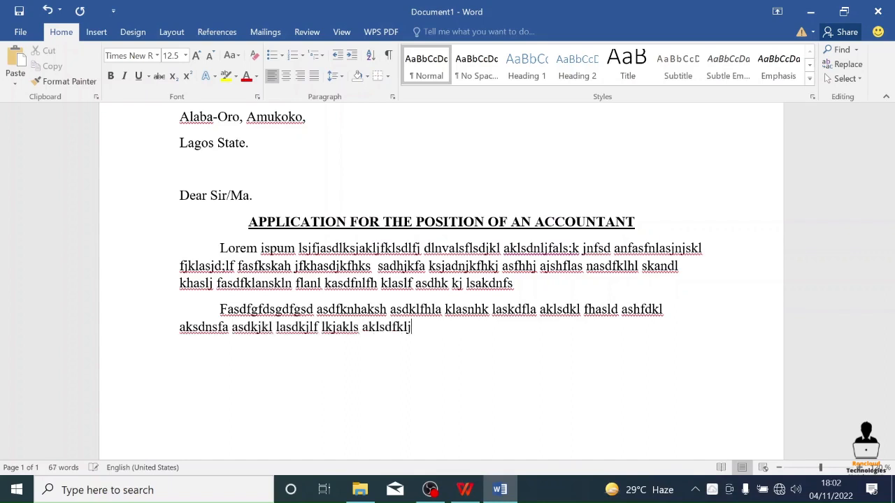
text(d )
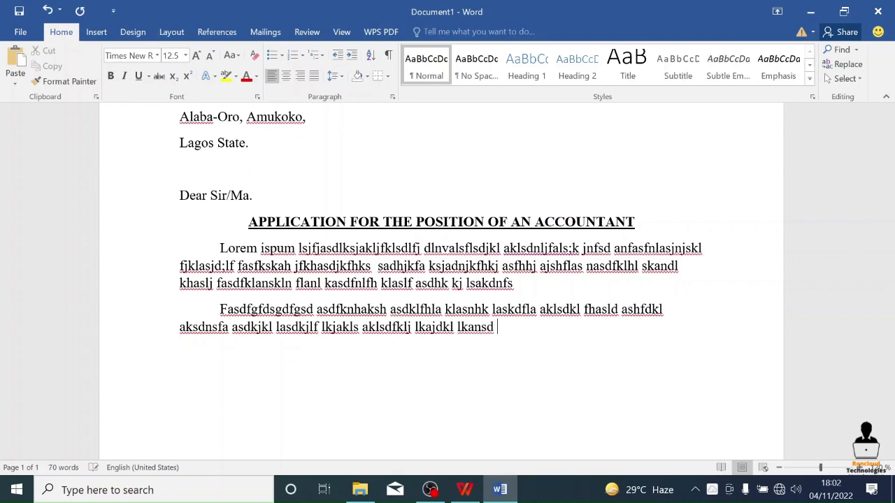
text(lkasndf;jkh klsadflhkfgasdukgha)
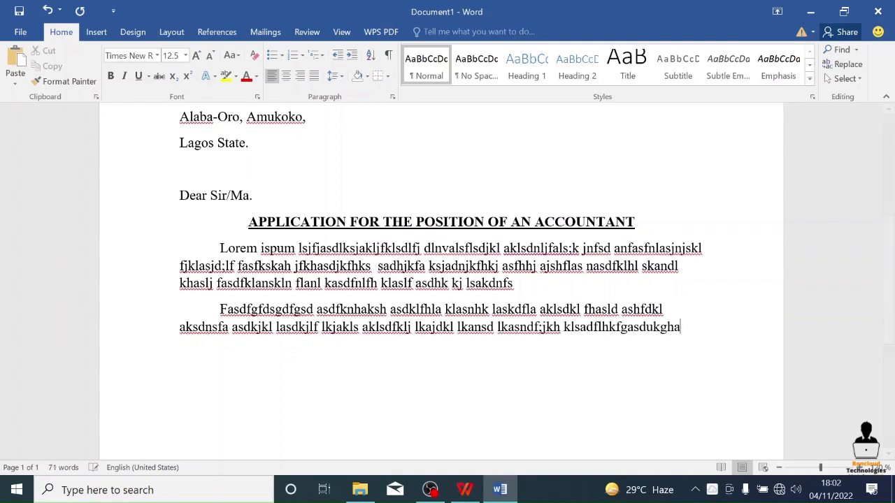
- Add the closing "Your Sincerely" on the right half of the page, below the body with blank lines between
key(Return)
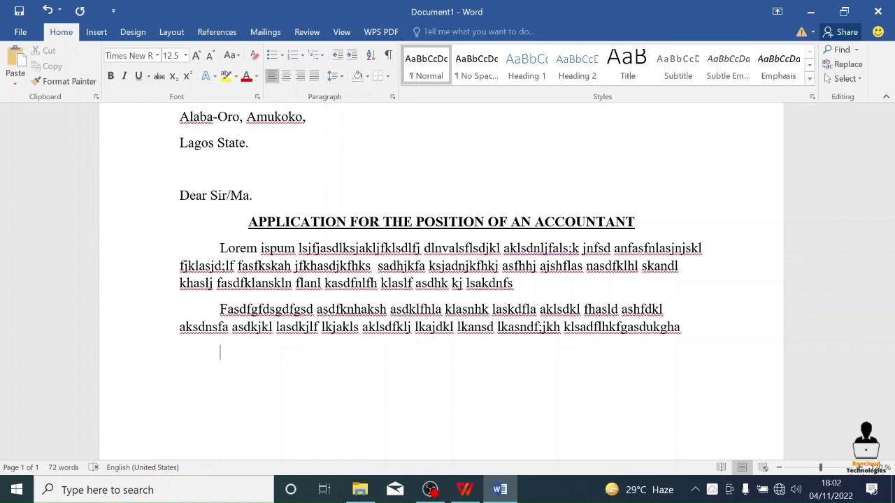
scroll(490, 335, up, 5)
scroll(564, 412, down, 4)
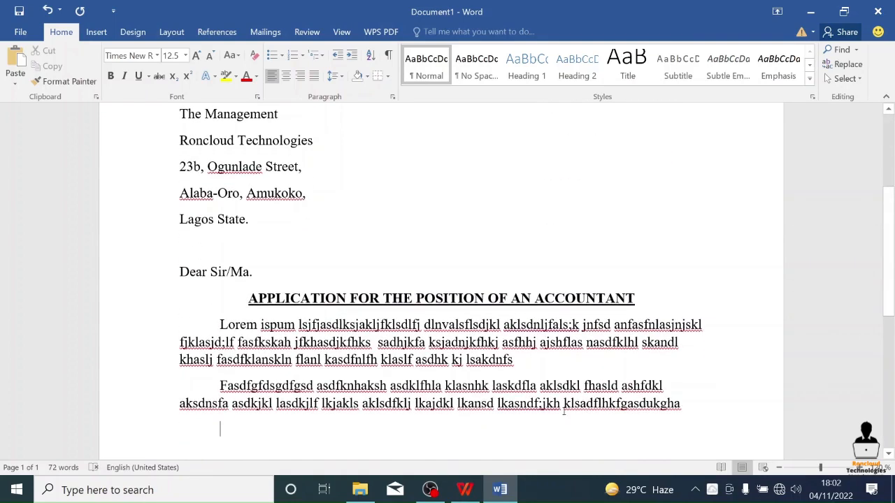
scroll(555, 416, down, 3)
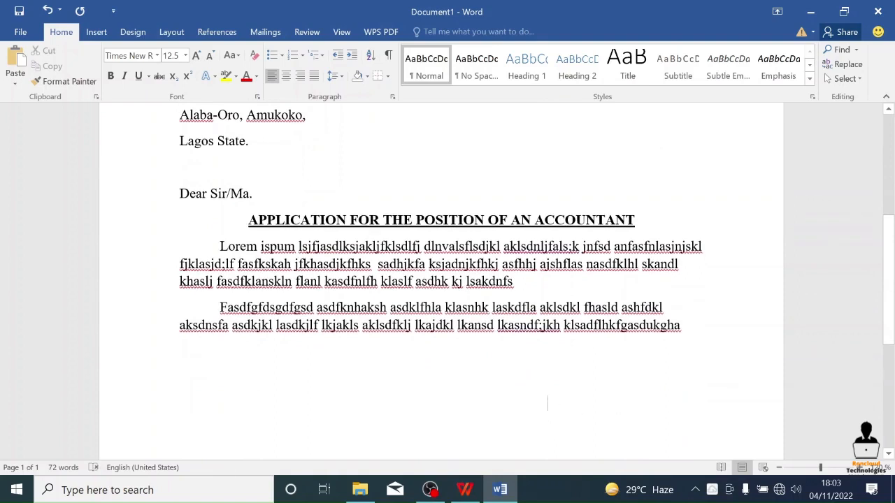
text(Your)
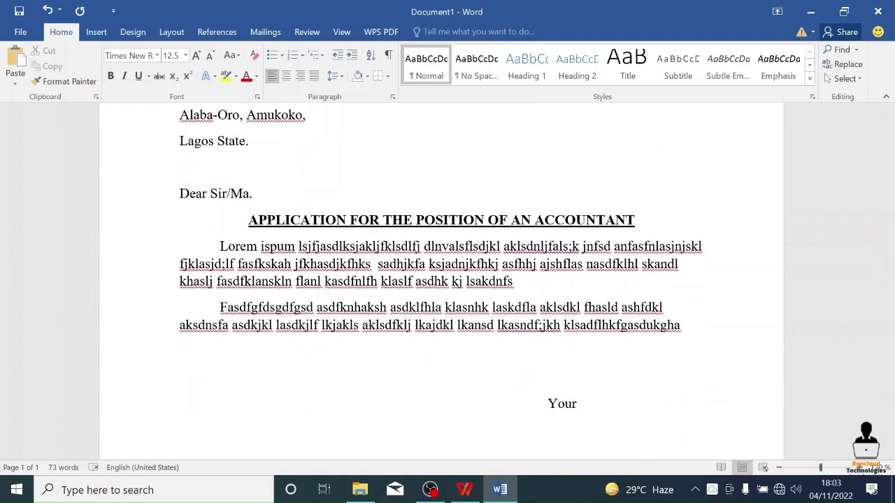
text( Sincerly)
key(Return)
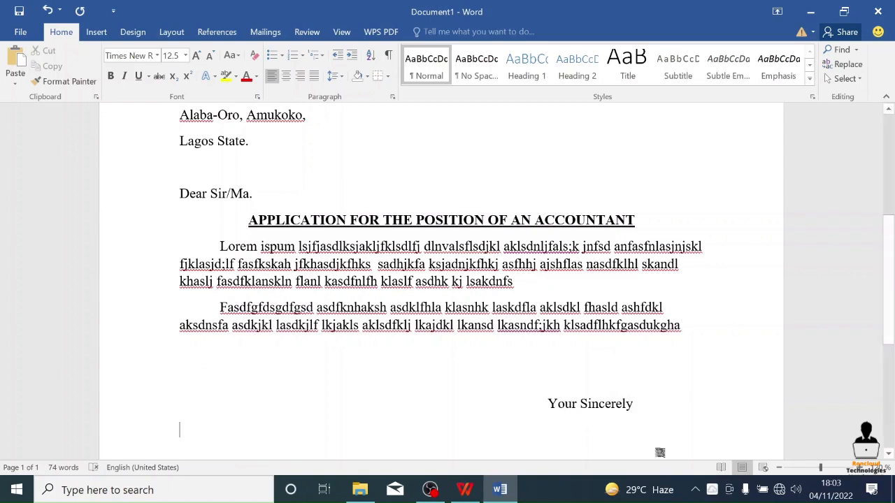
- Enter the applicant's full name directly beneath the closing, aligned with its start, and end the line
double_click(554, 425)
key(ctrl+z)
double_click(554, 424)
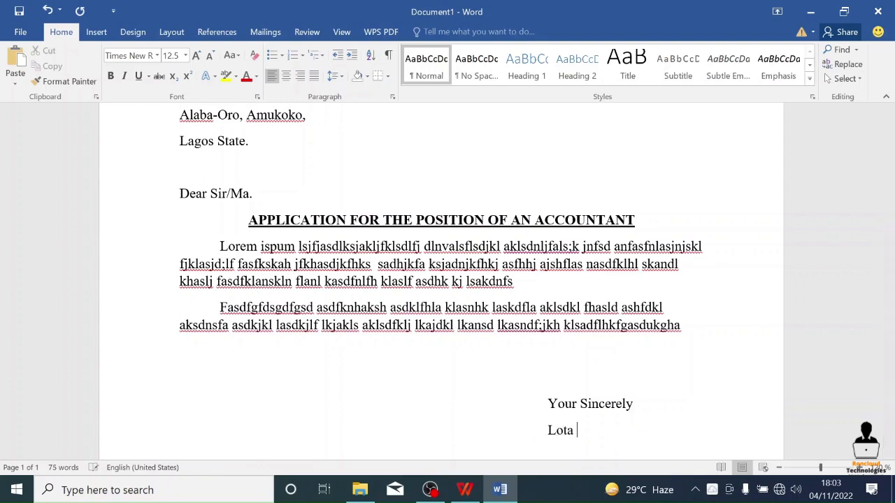
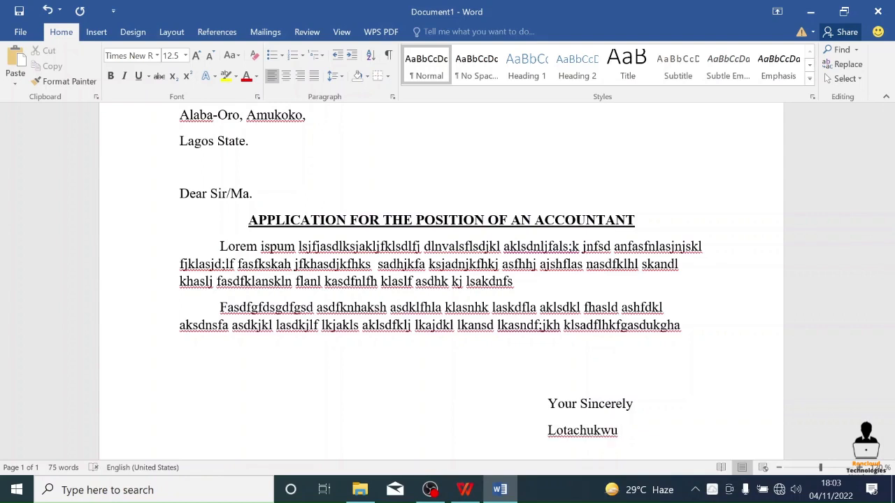
key(Return)
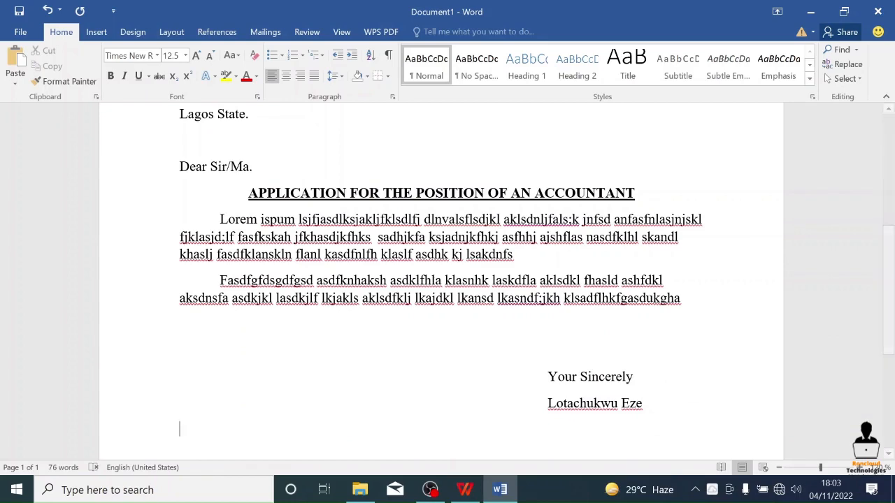
scroll(350, 385, down, 5)
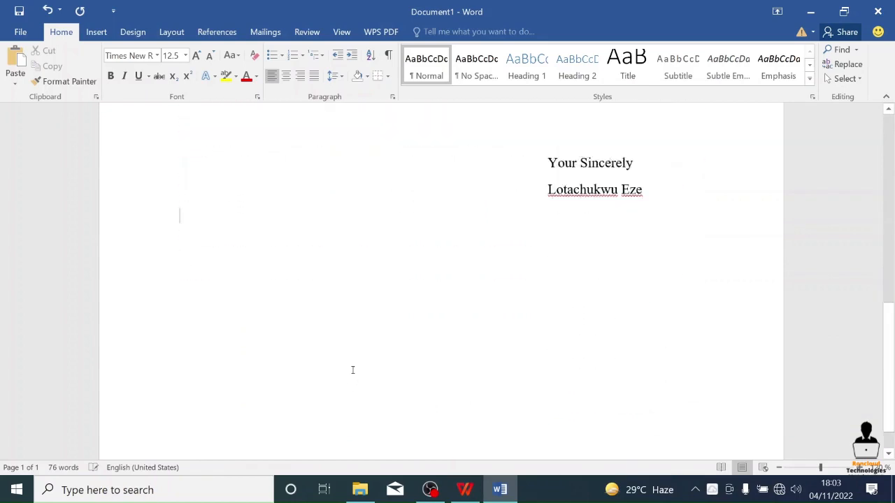
scroll(352, 370, up, 5)
scroll(360, 375, up, 3)
scroll(364, 378, down, 3)
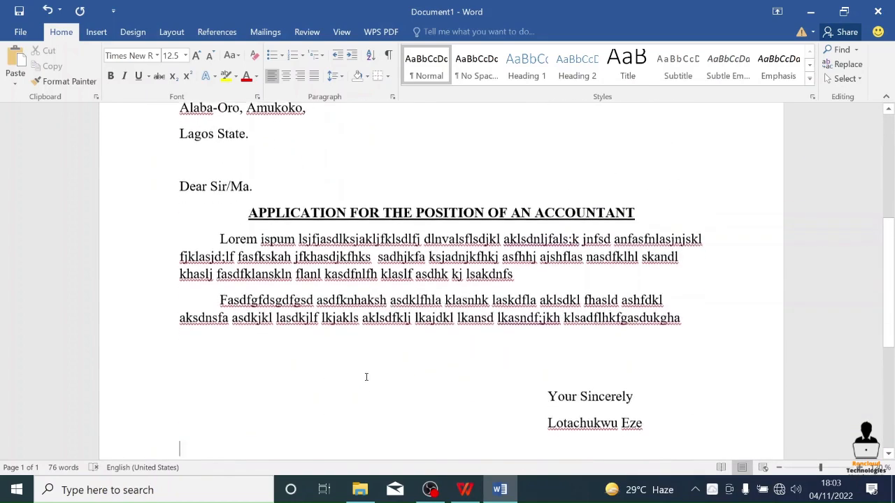
scroll(364, 377, up, 3)
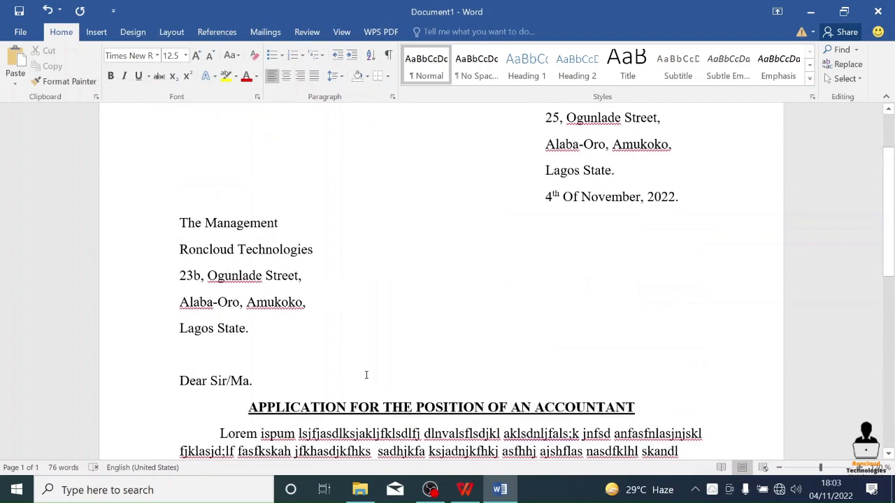